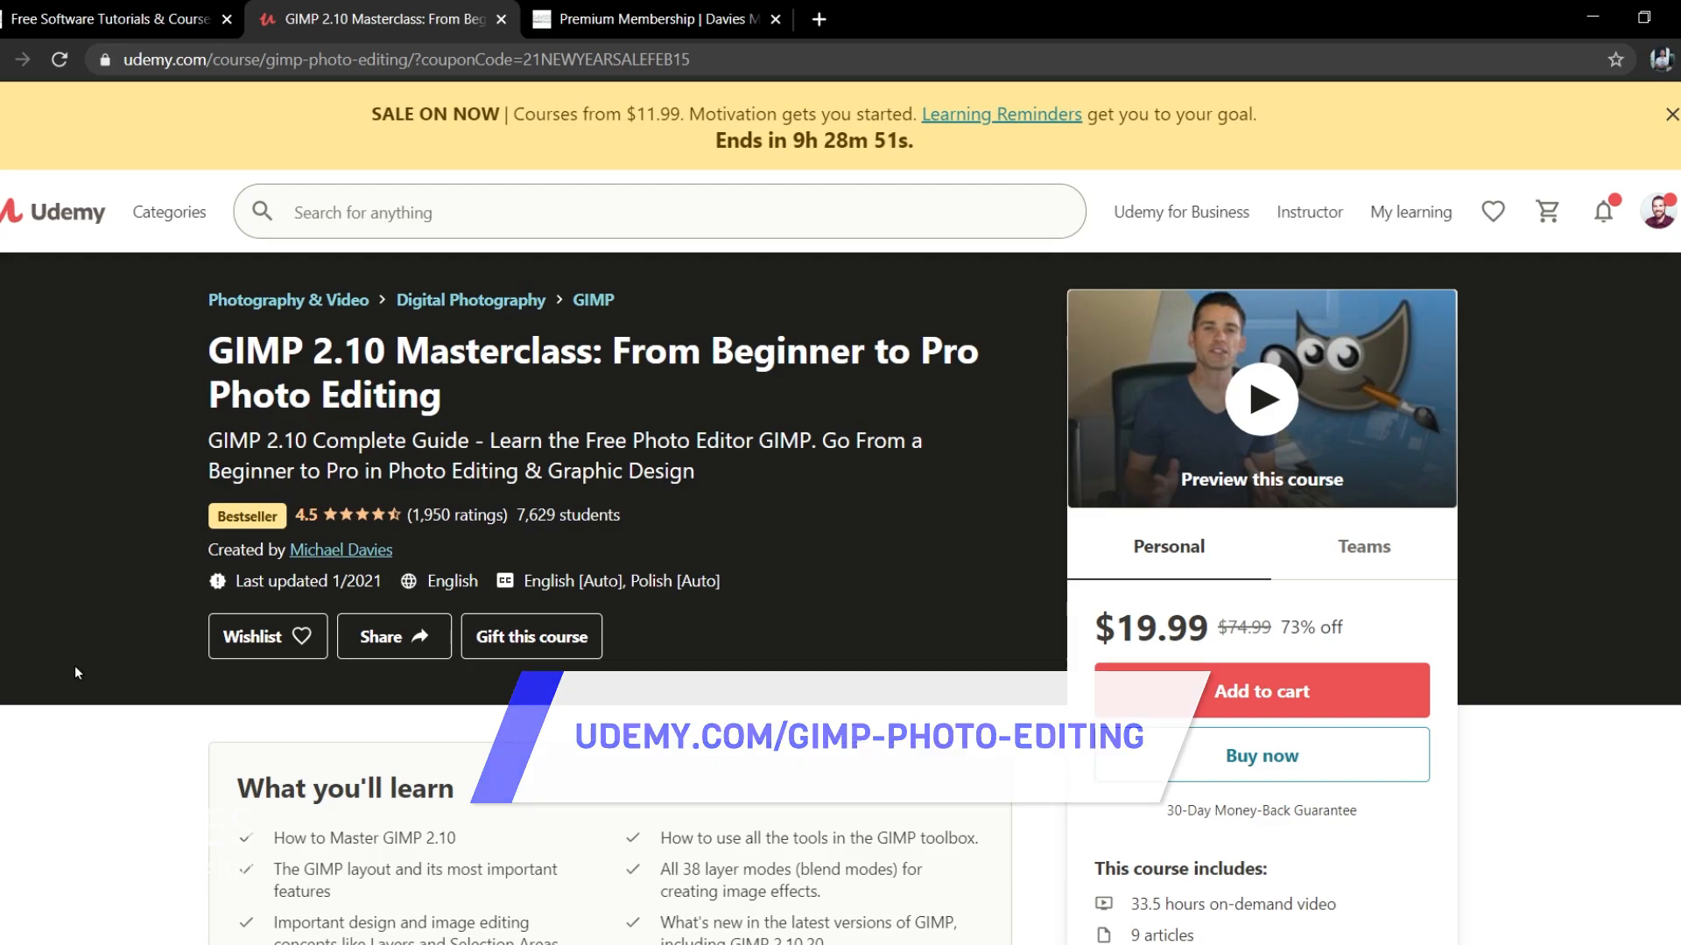
key("ctrl+Tab")
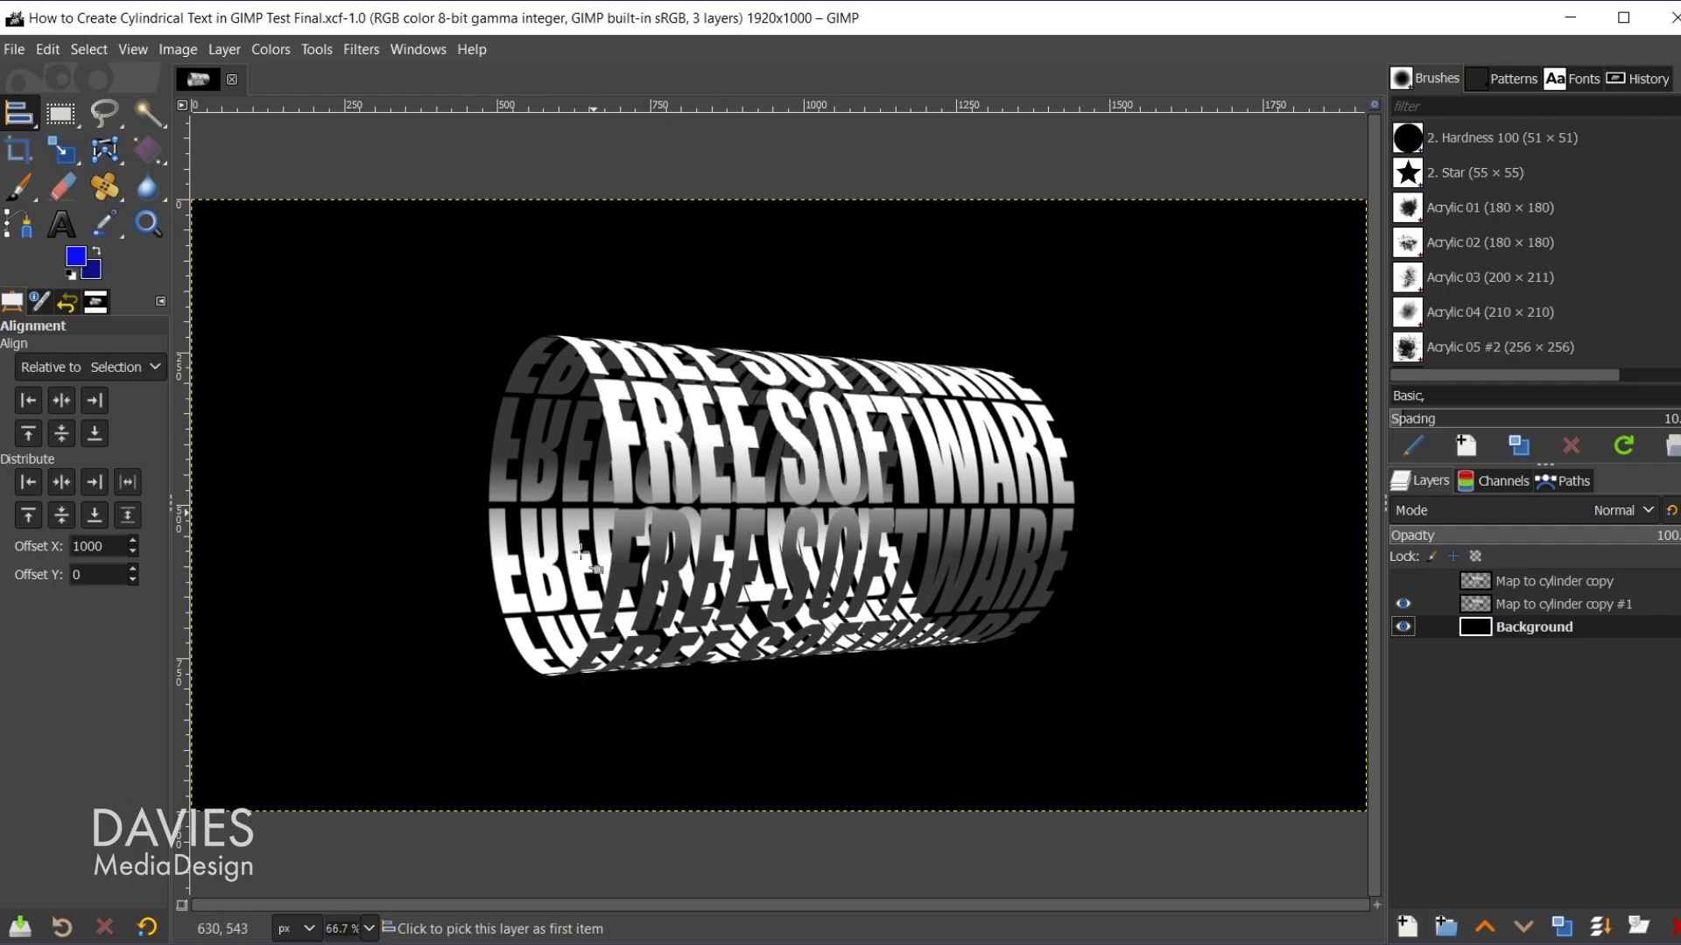
Create a new image 1000 px wide and 1000 px high.
left_click(14, 51)
left_click(39, 82)
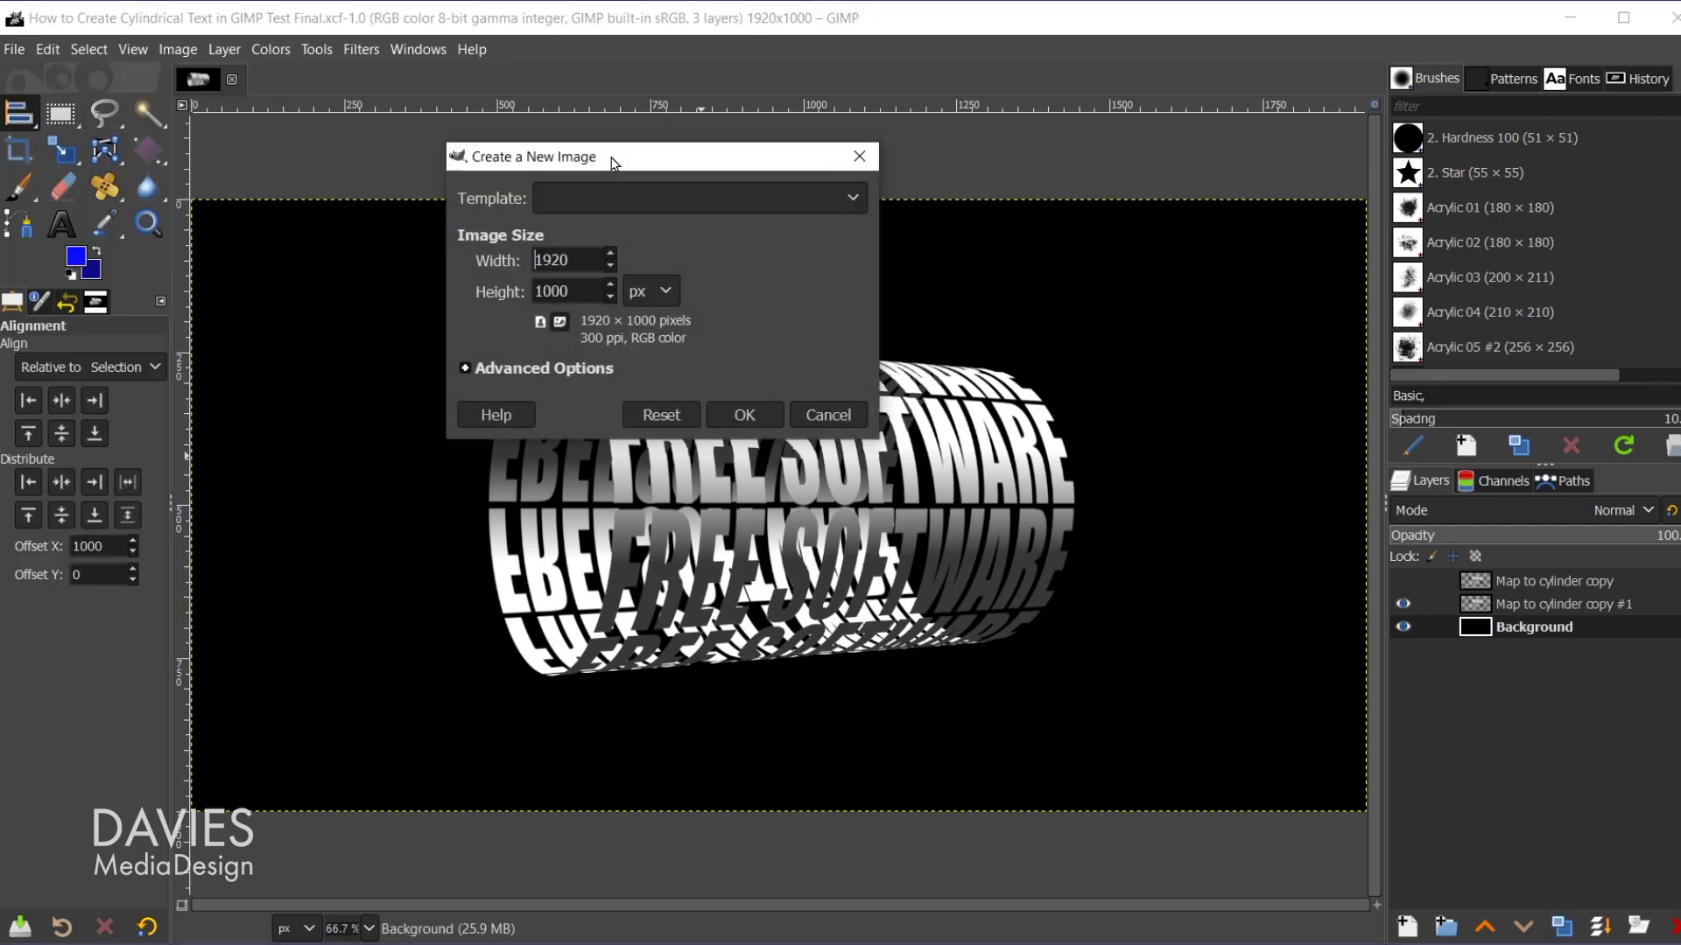
double_click(580, 260)
type("1")
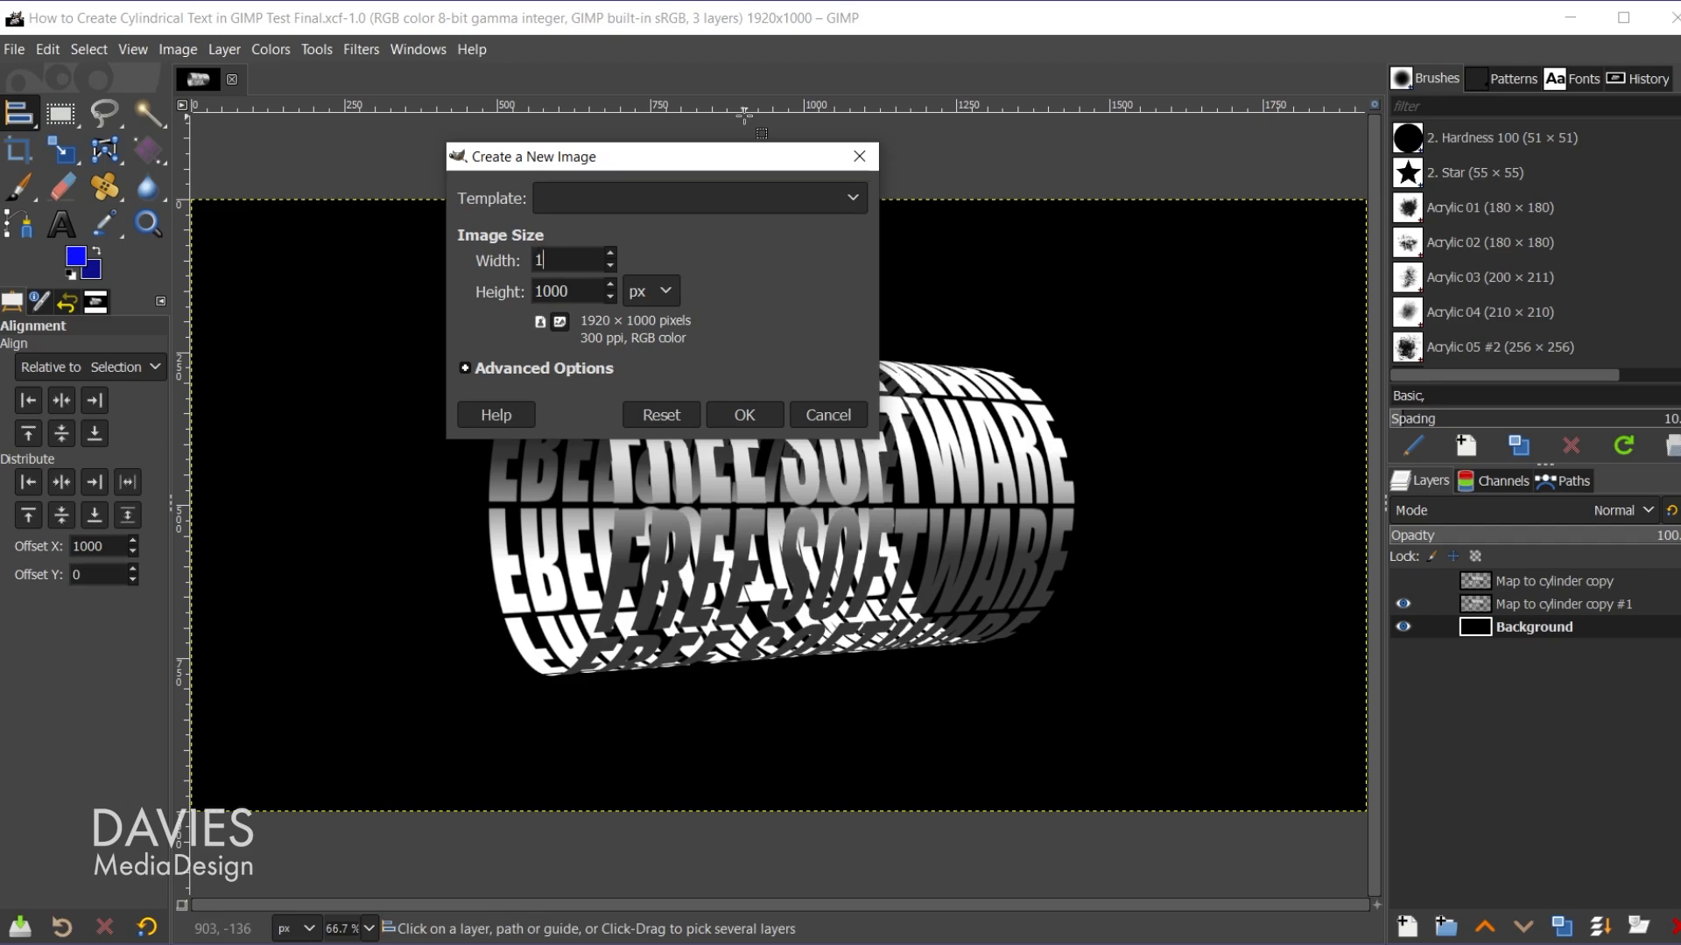
type("000")
key("Tab")
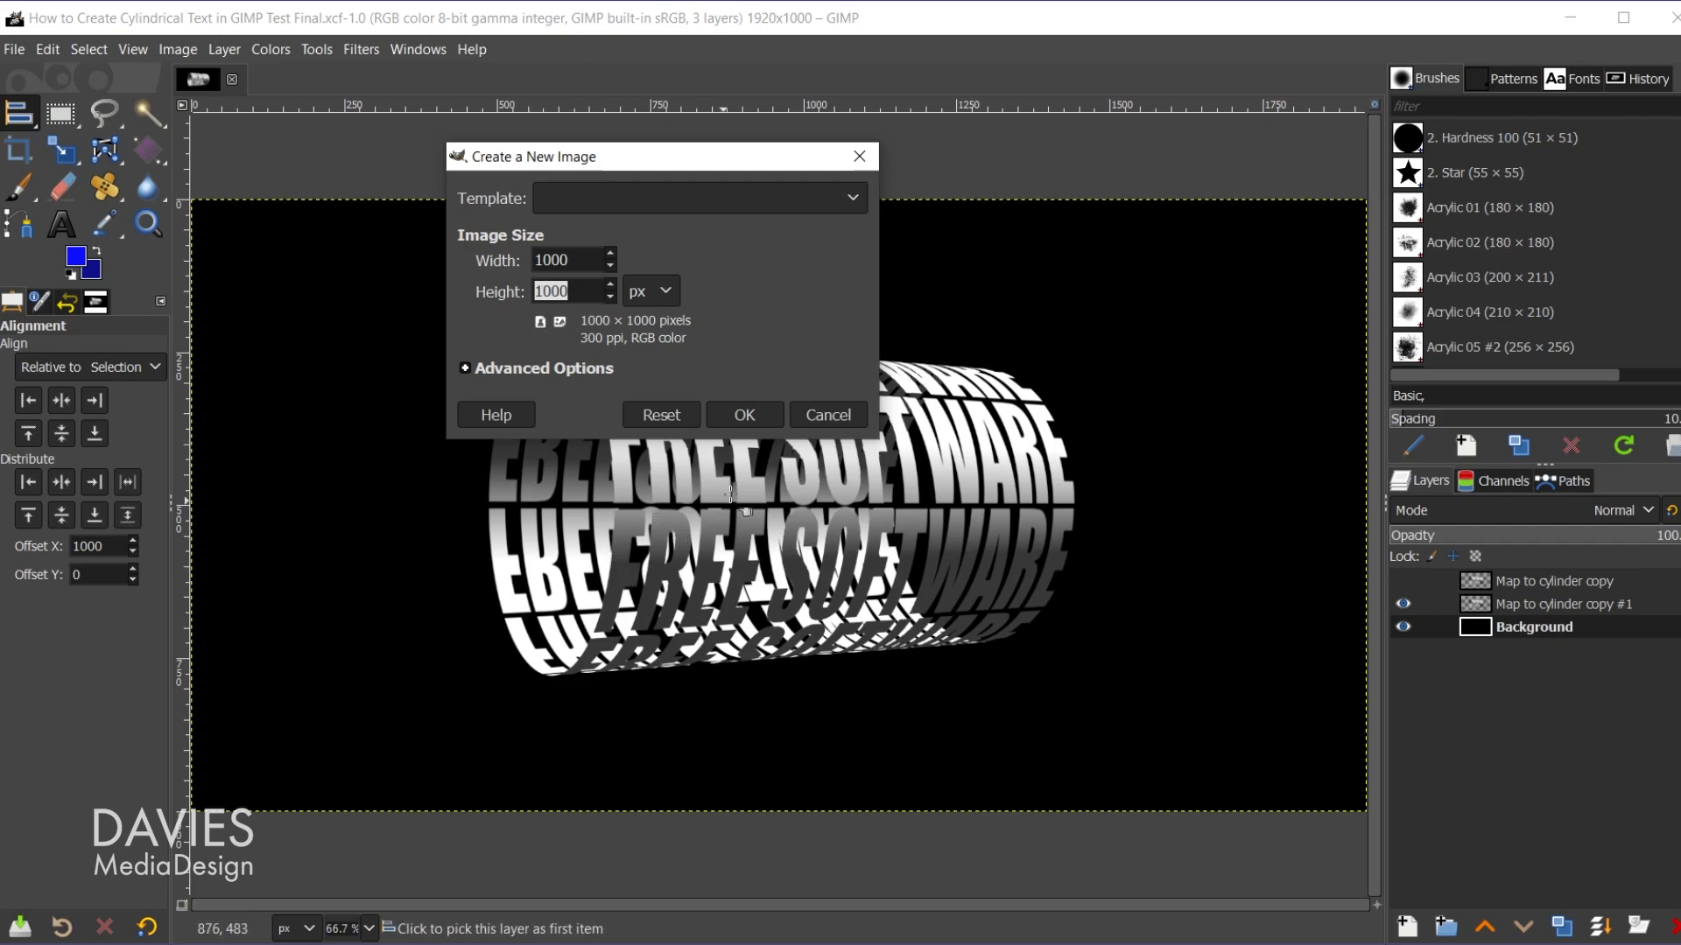
left_click(745, 416)
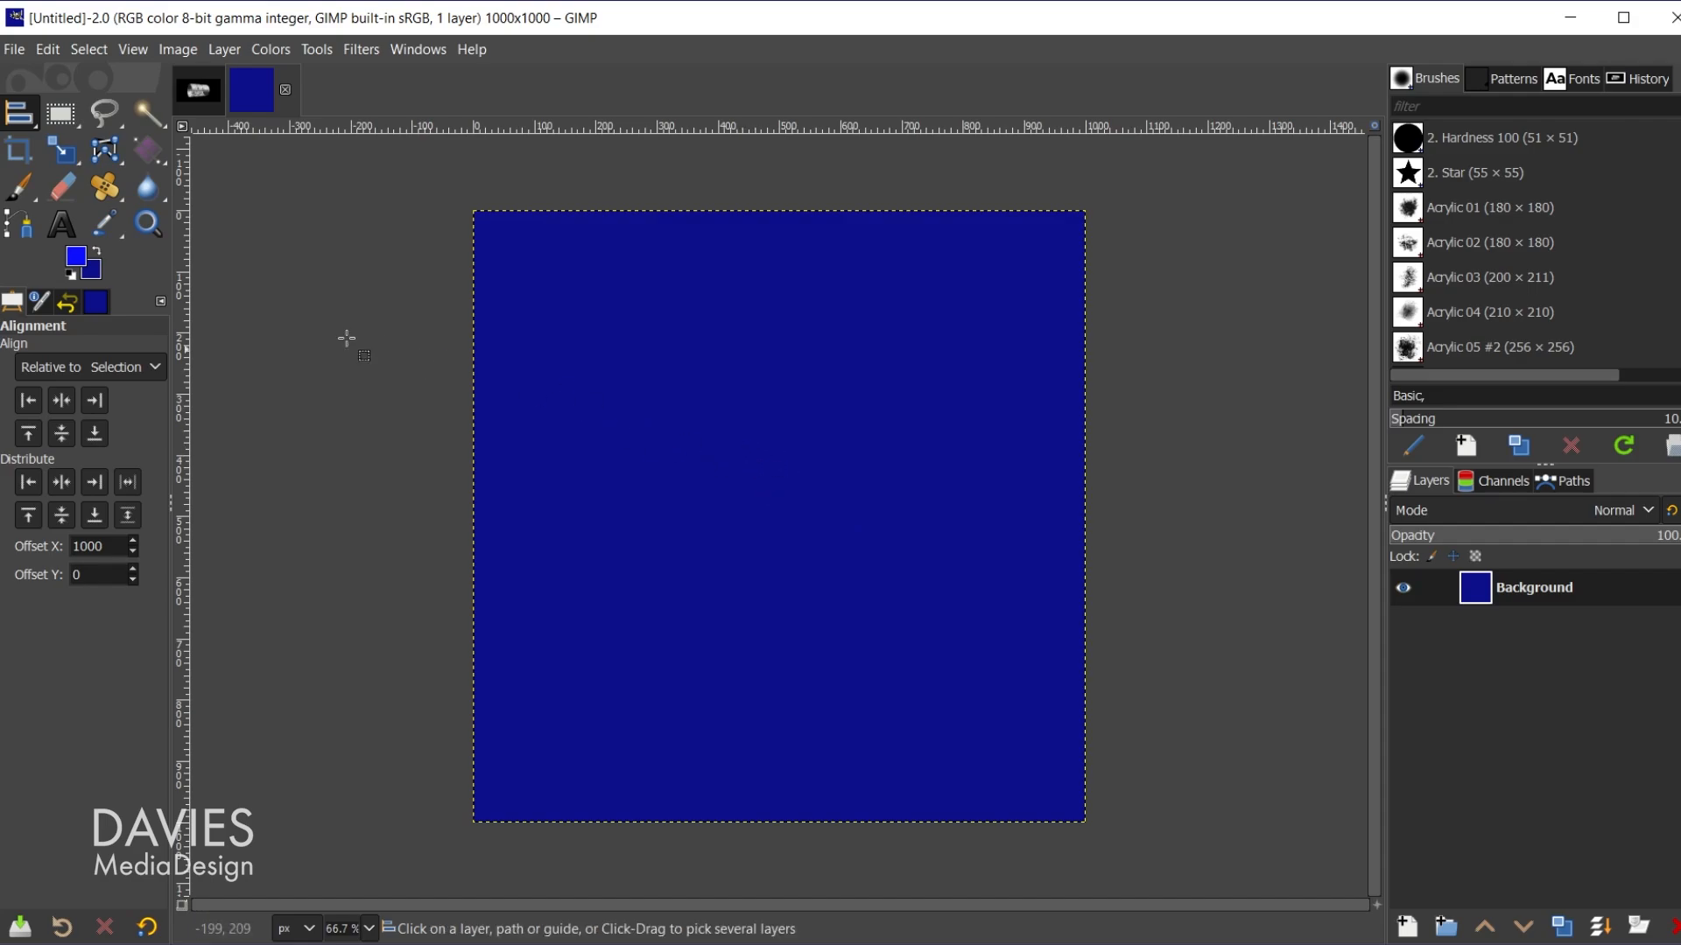
Set the Text tool to the Impact Condensed font at a size of 150 px.
left_click(62, 223)
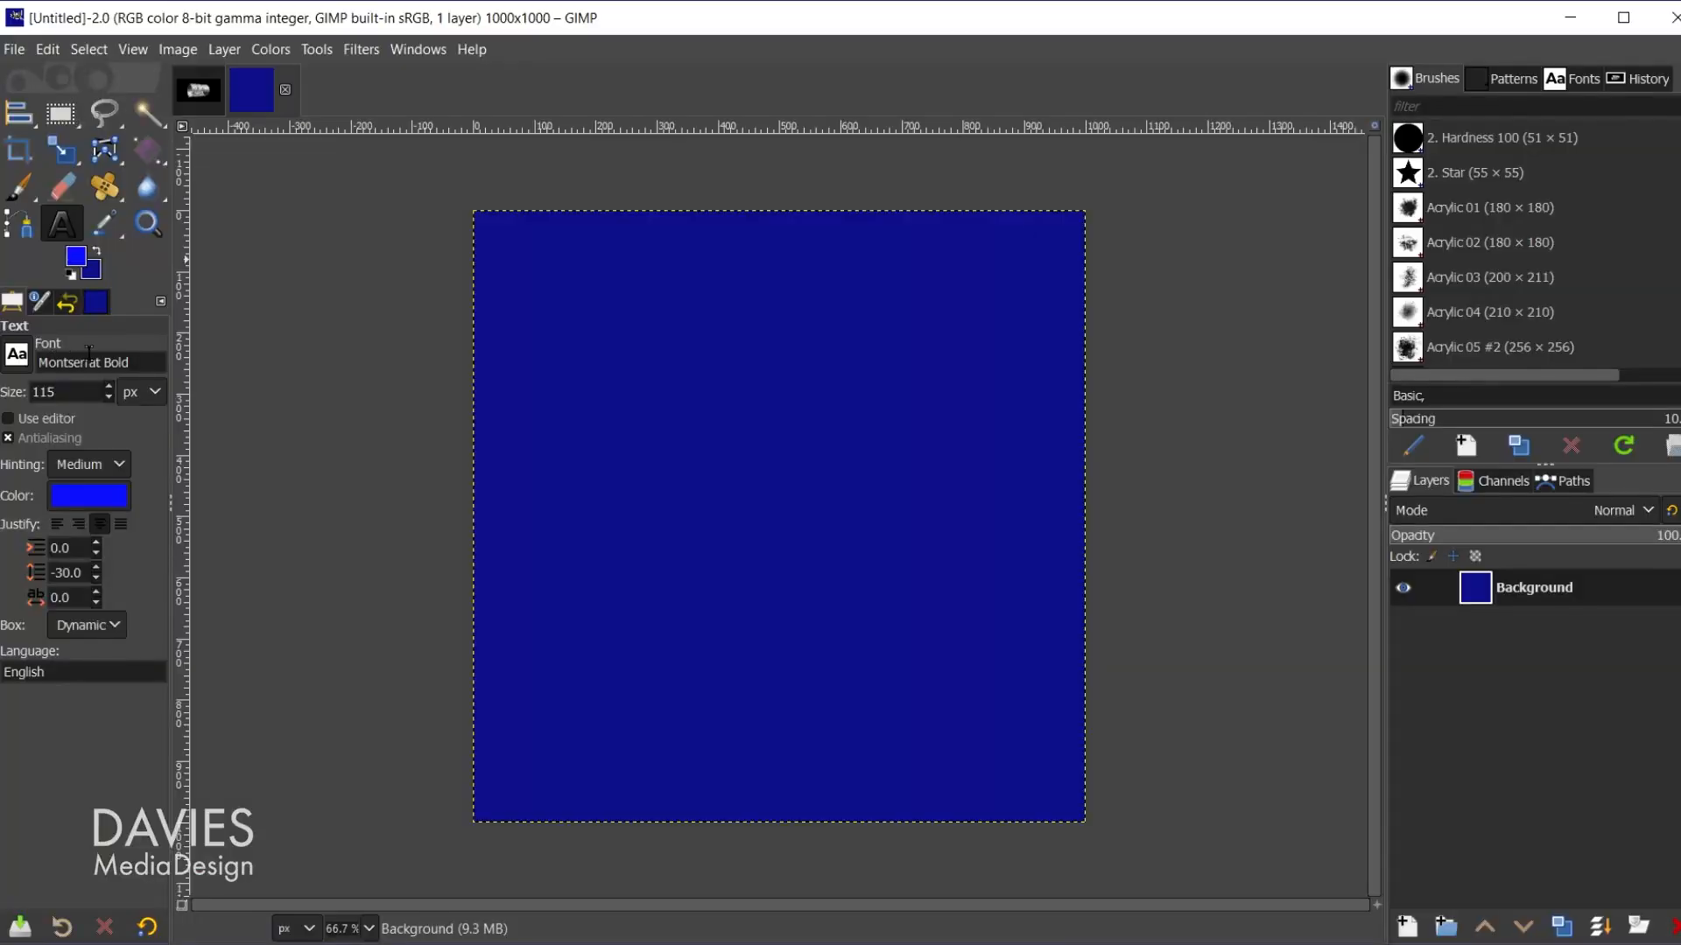
left_click(90, 363)
type("Impact Condensed")
key("Return")
double_click(76, 385)
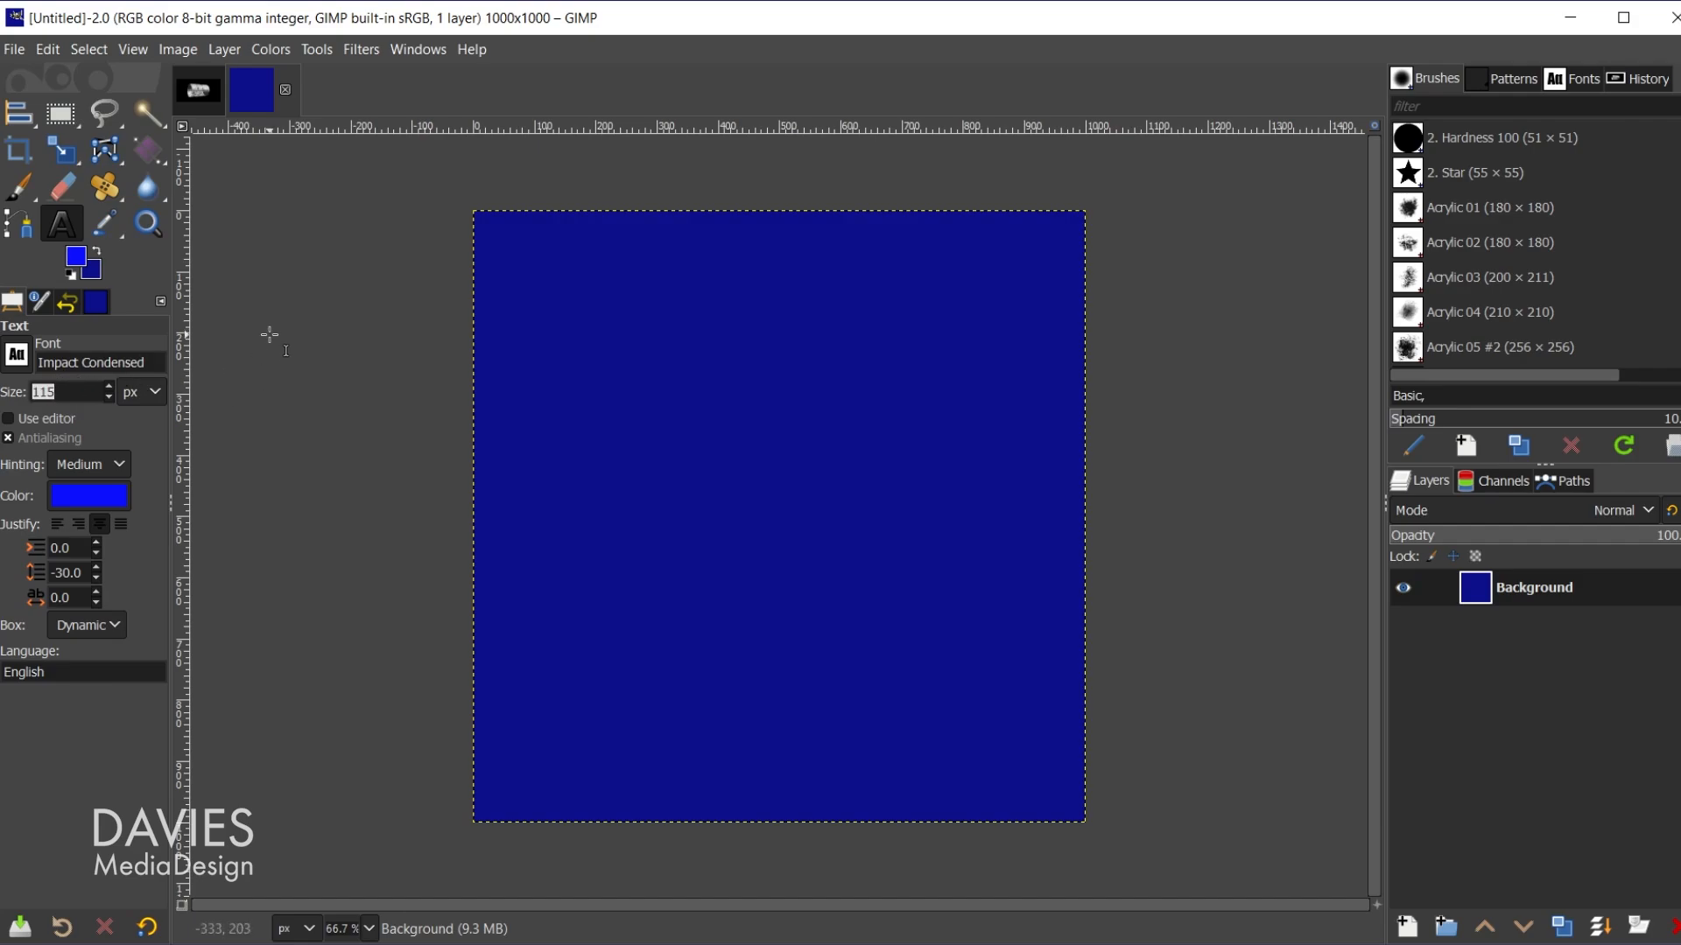
Set the text color to white (ffffff) and the line spacing to 0.
left_click(81, 504)
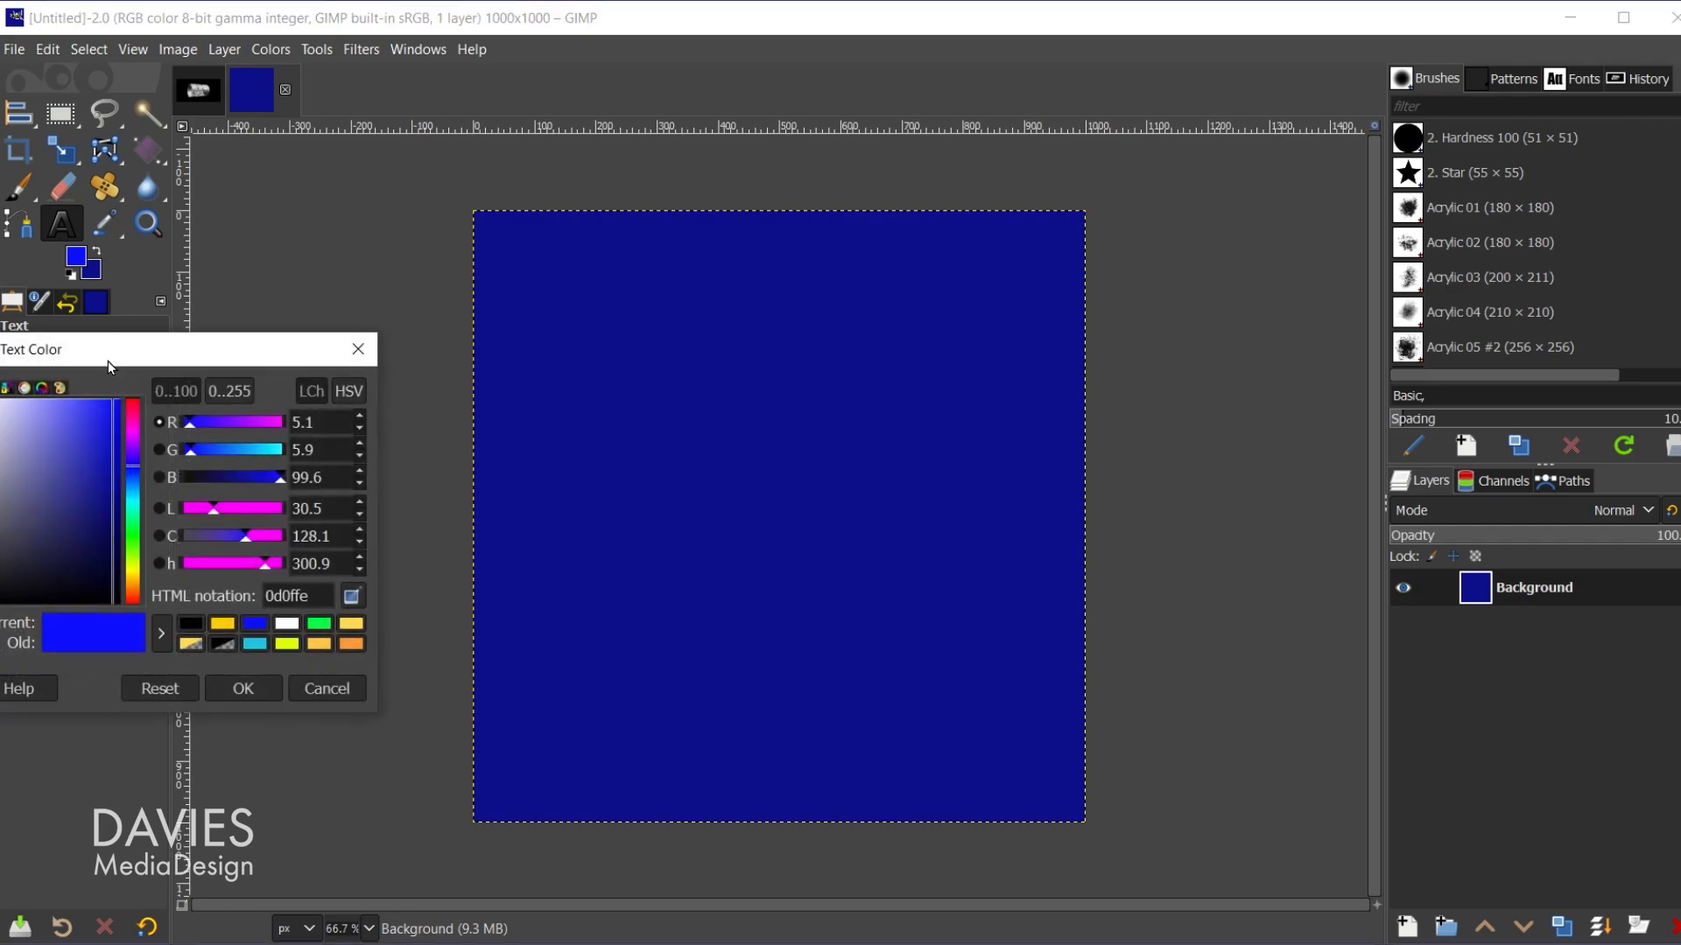
left_click_drag(108, 361, 310, 279)
left_click_drag(264, 351, 175, 321)
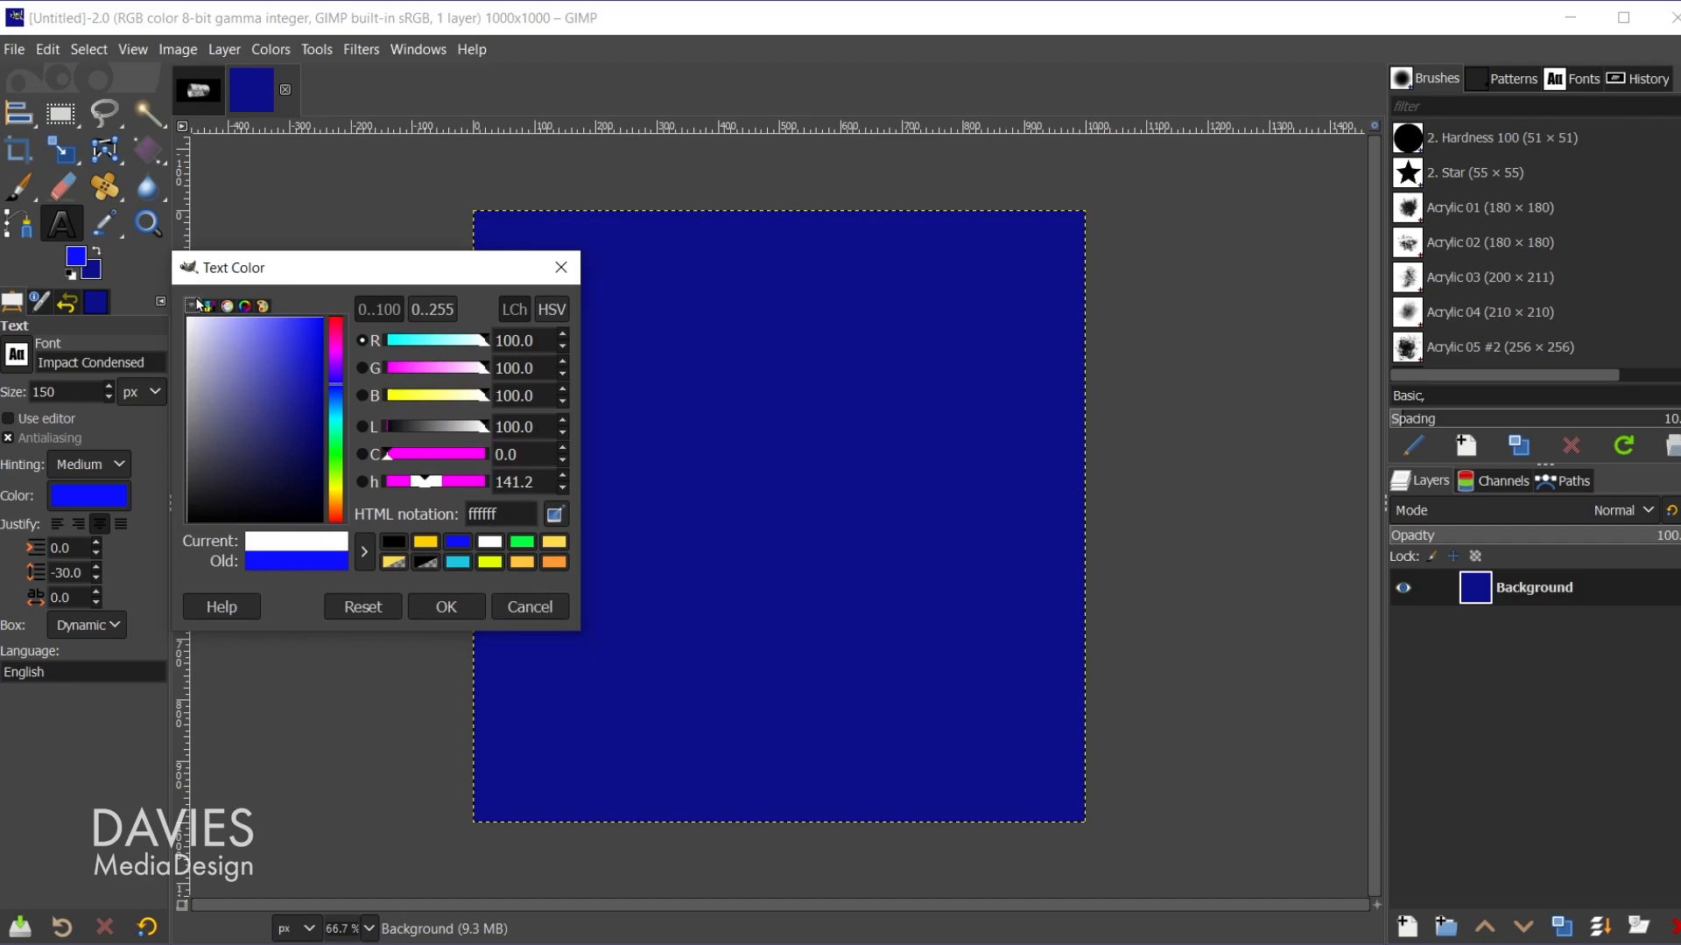
left_click(450, 605)
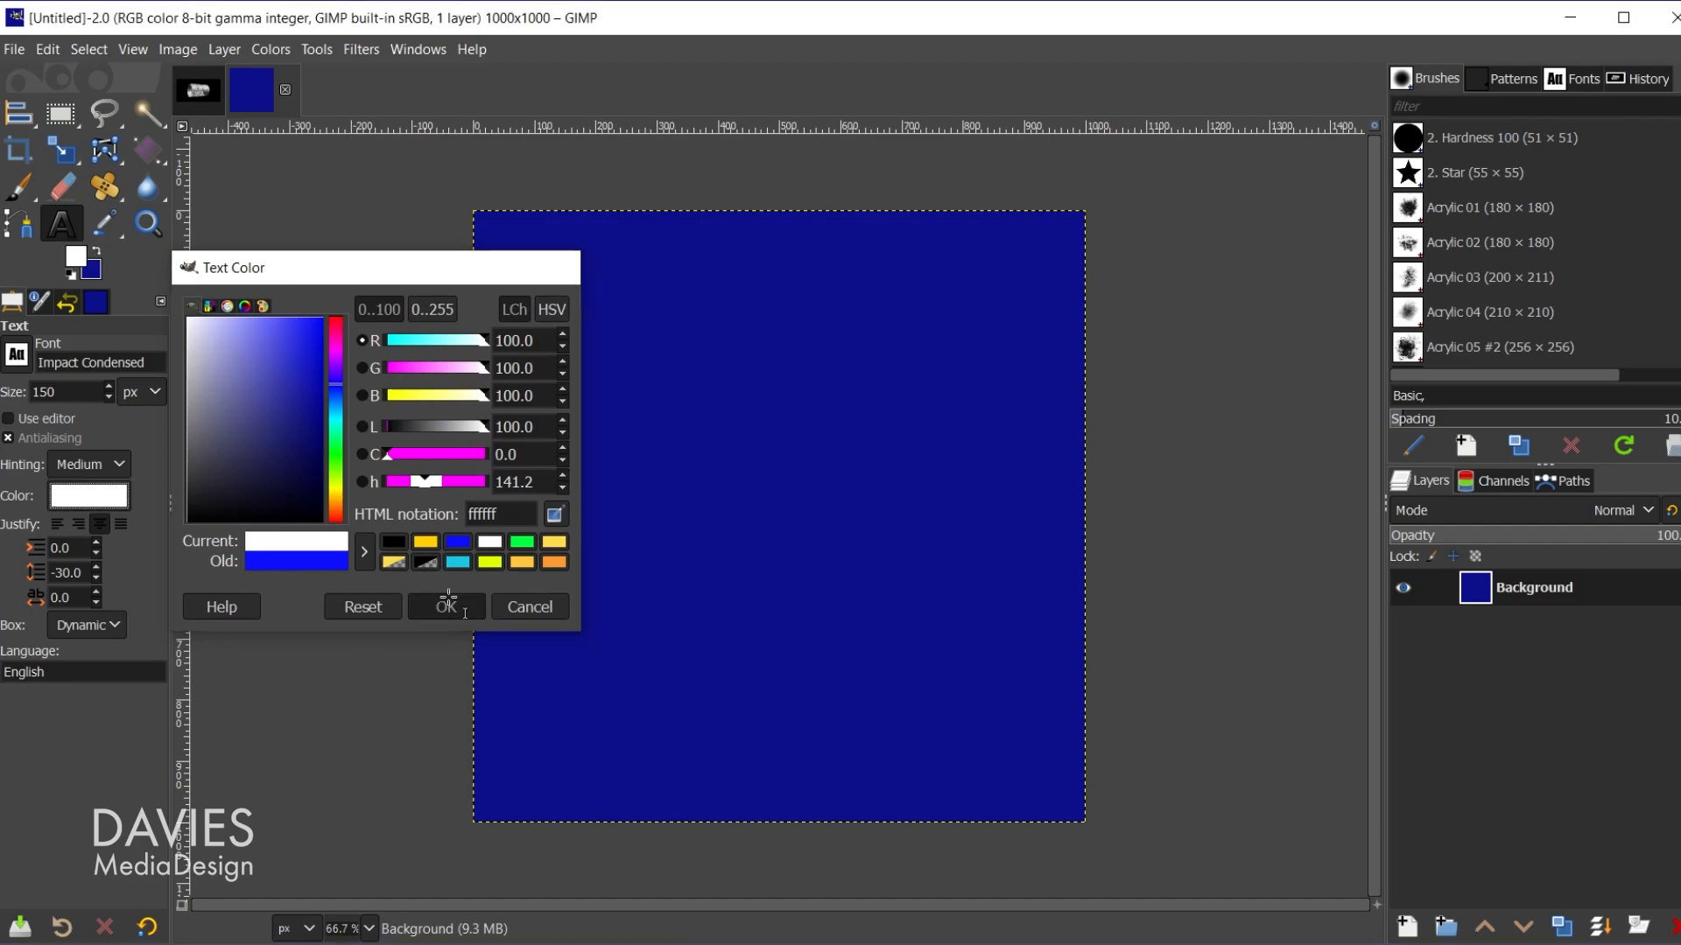
triple_click(77, 572)
type("0")
key("Tab")
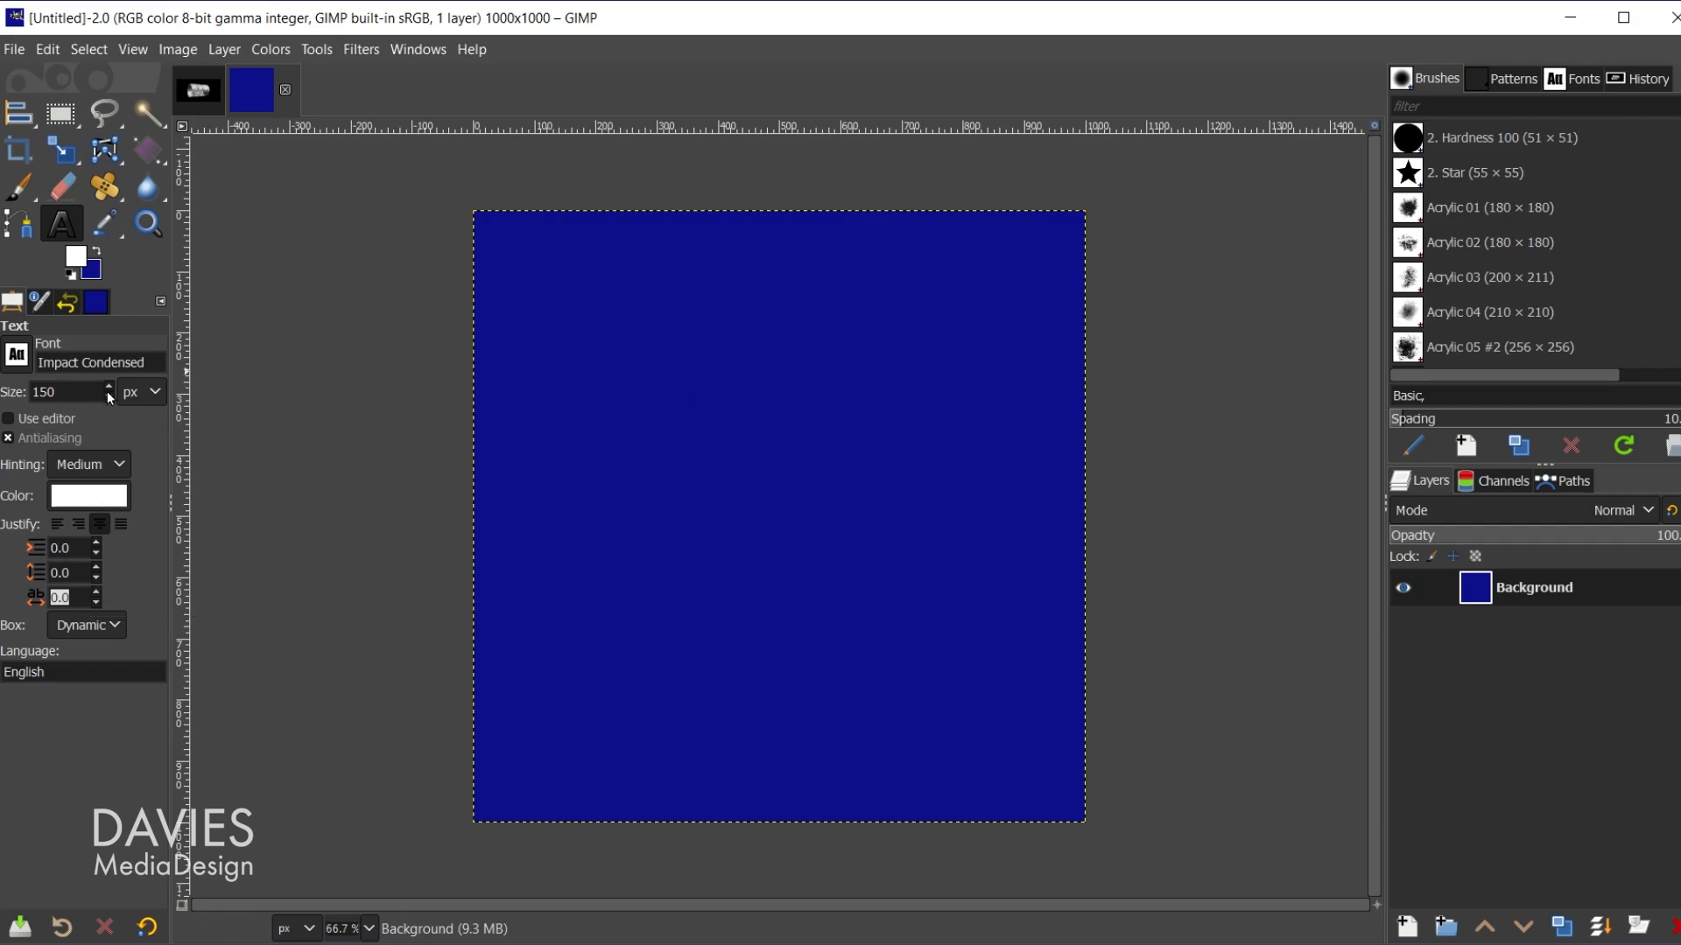
Add the text "FREE SOFTWARE" to the blue canvas.
left_click(19, 366)
left_click(28, 371)
left_click(552, 432)
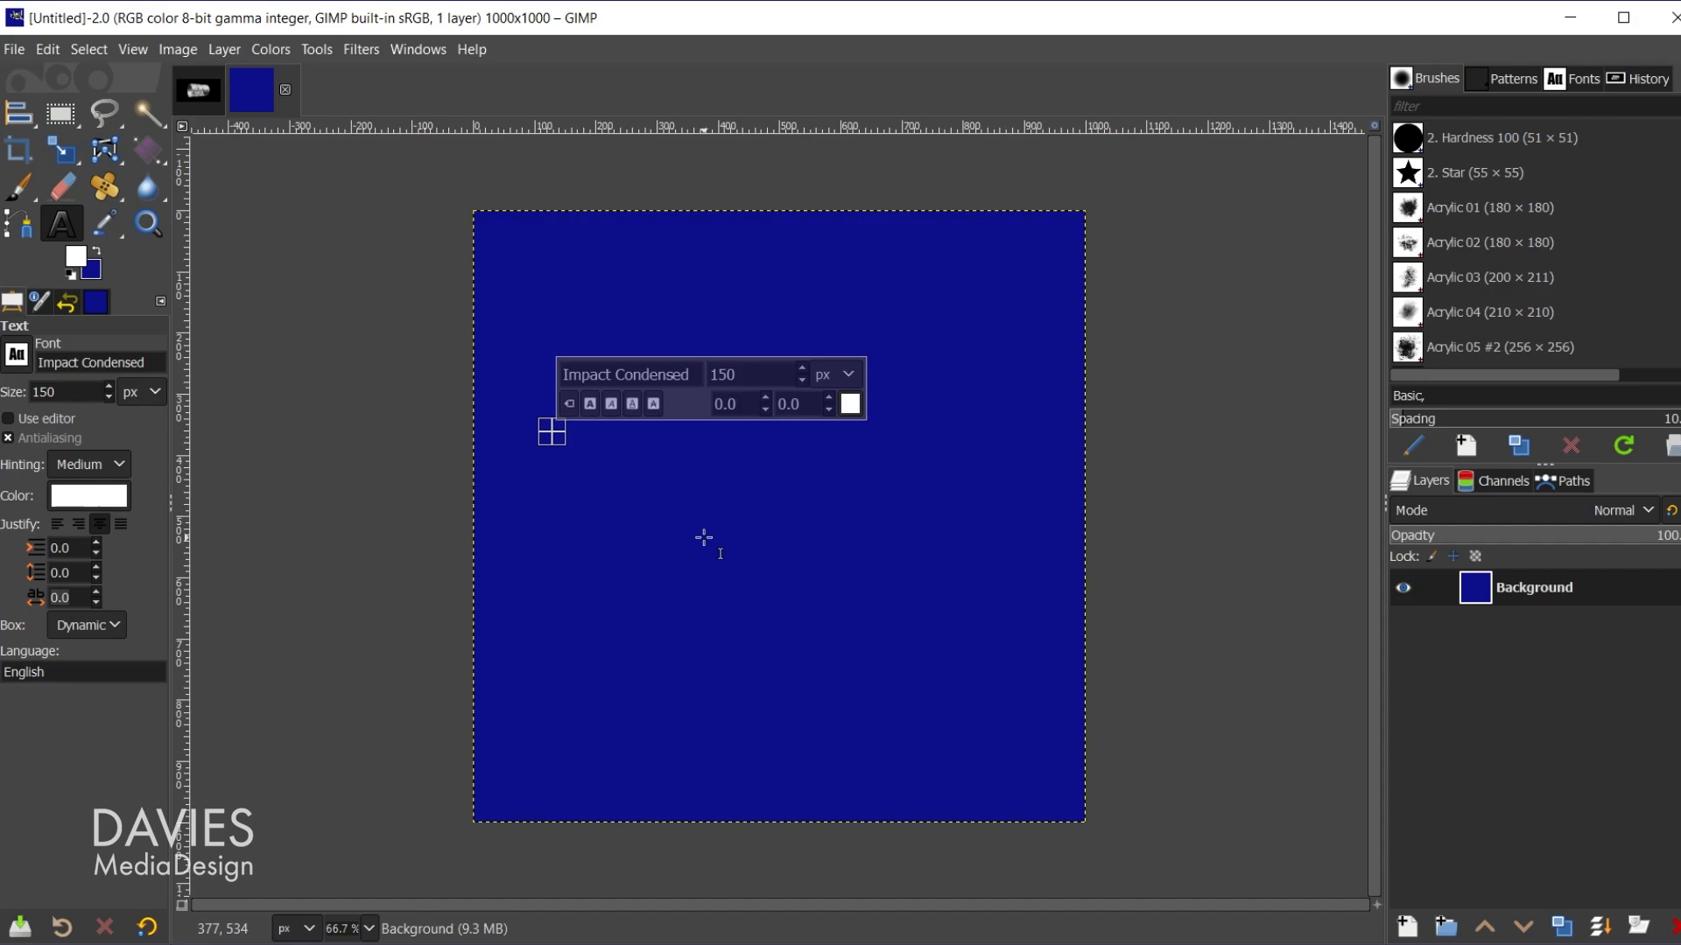
type("FREE")
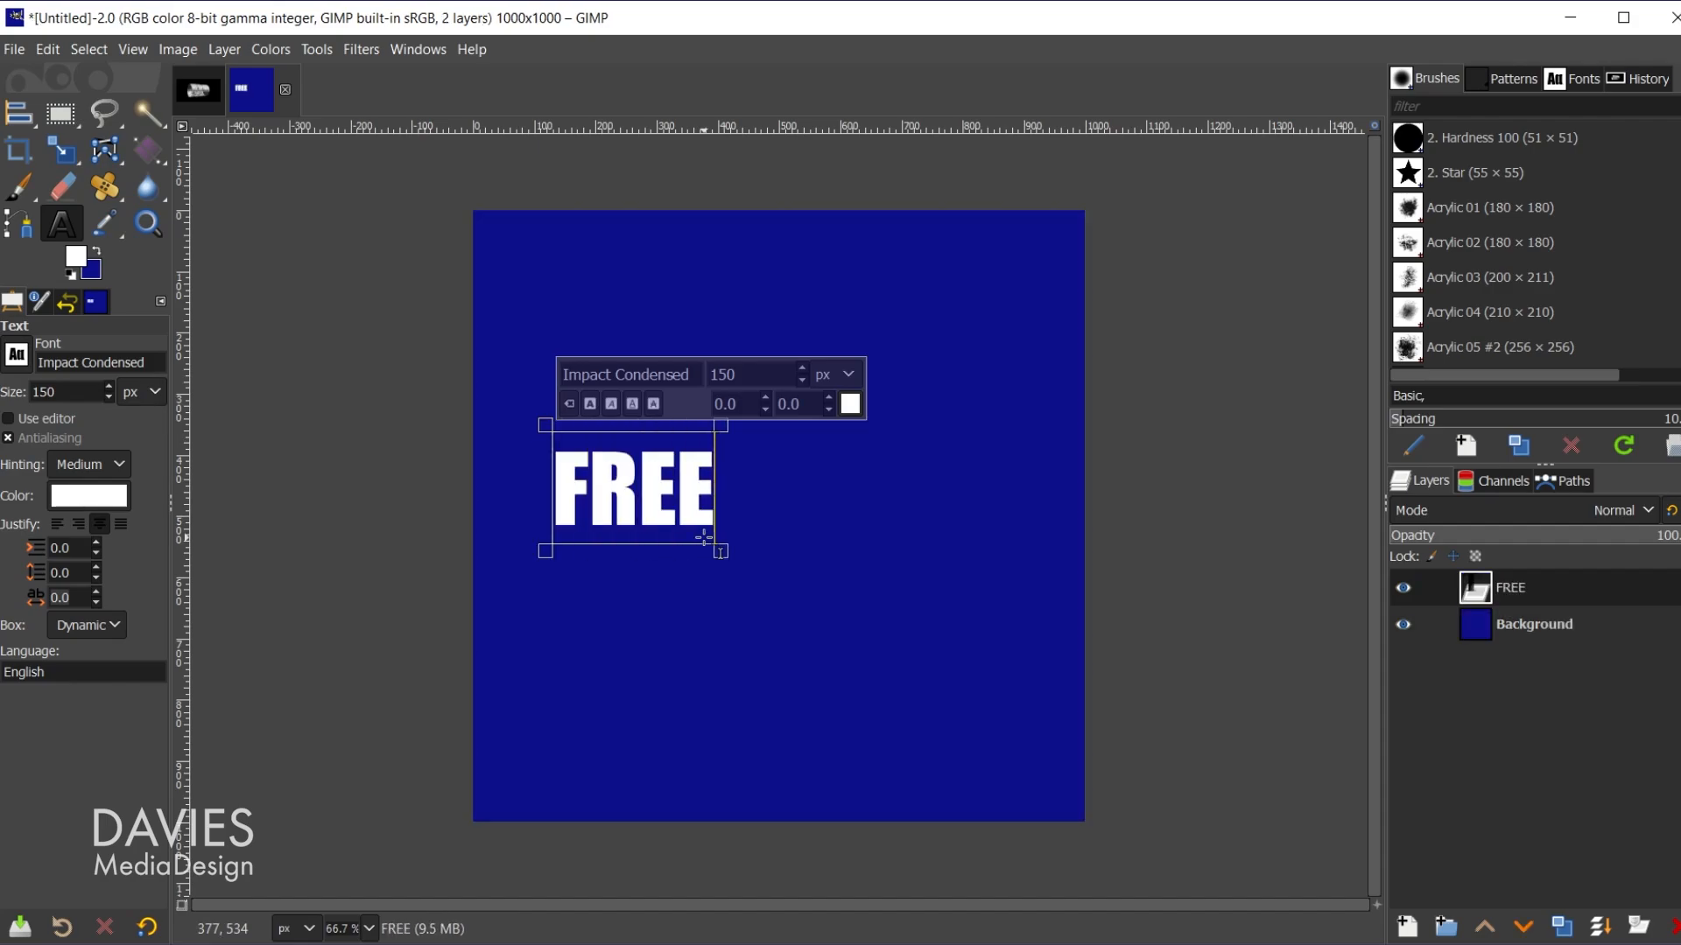
type(" SOFTWARE")
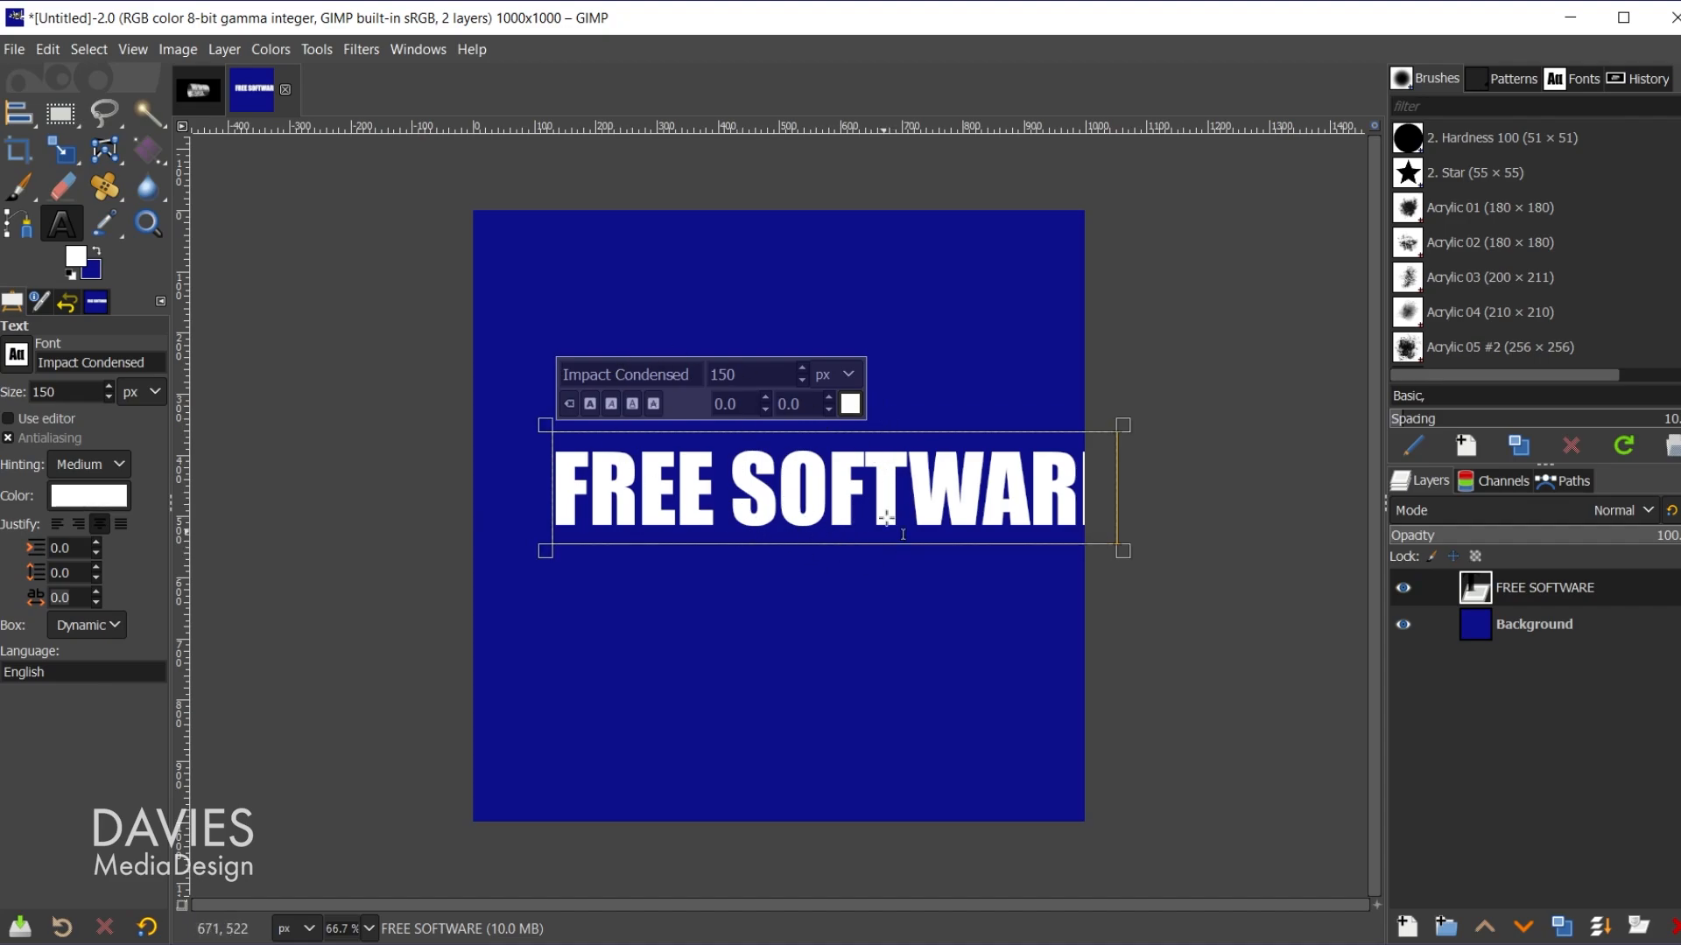
Rotate the FREE SOFTWARE text layer by -90 degrees so it reads upward.
left_click(65, 154)
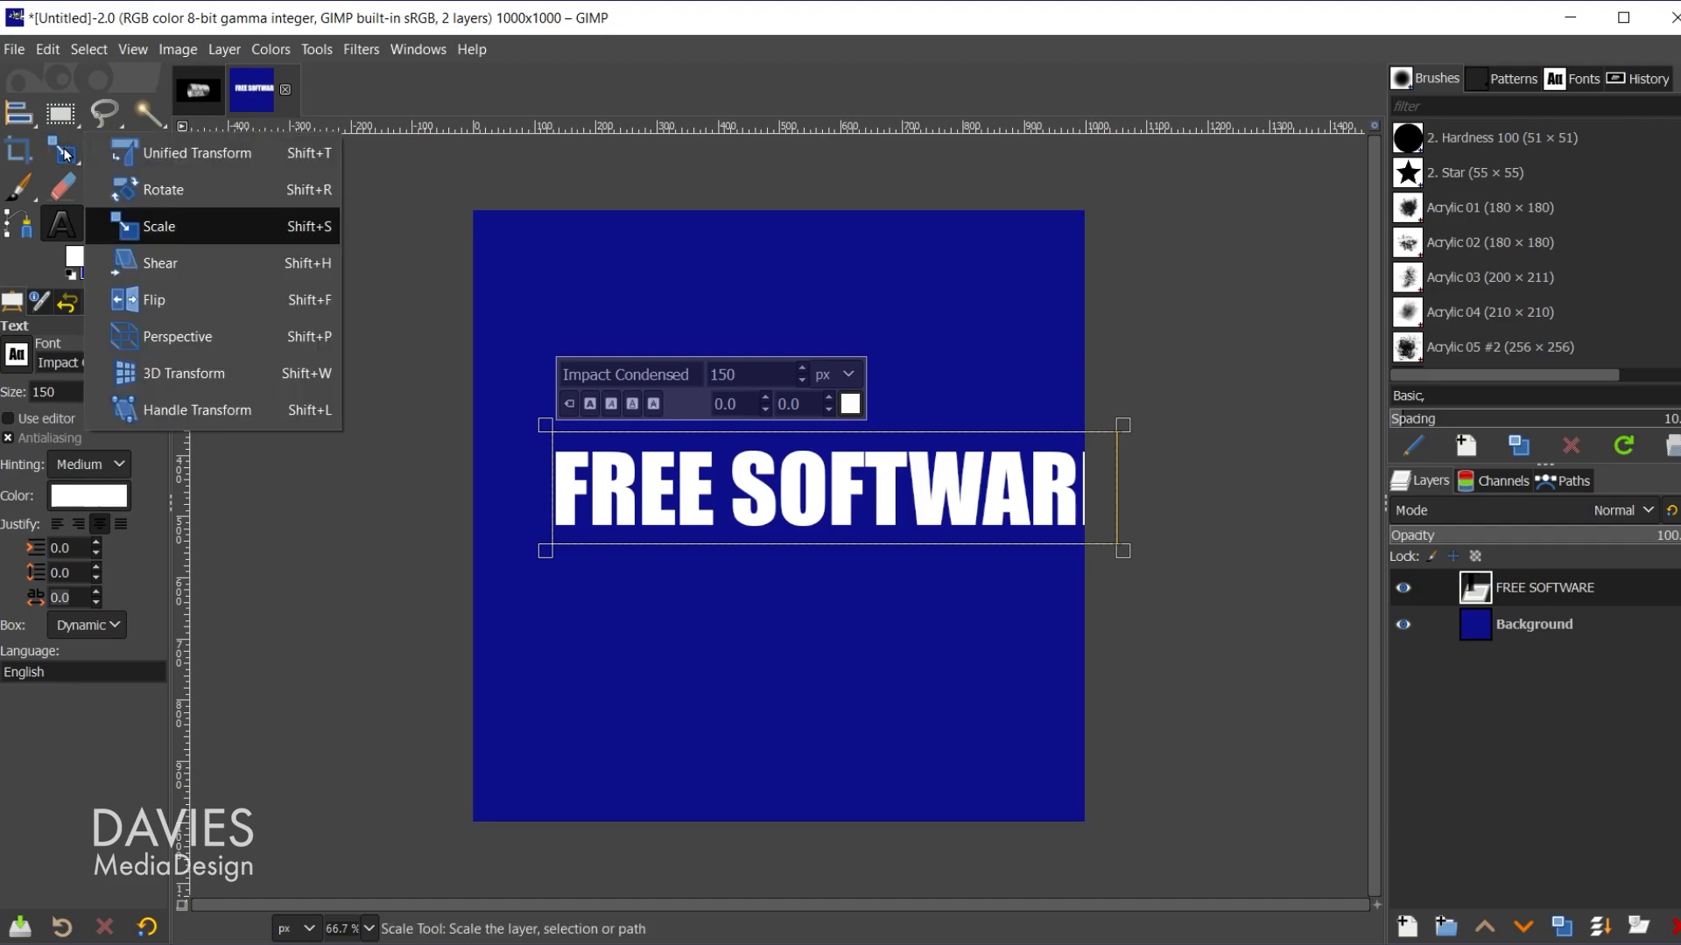
left_click(151, 189)
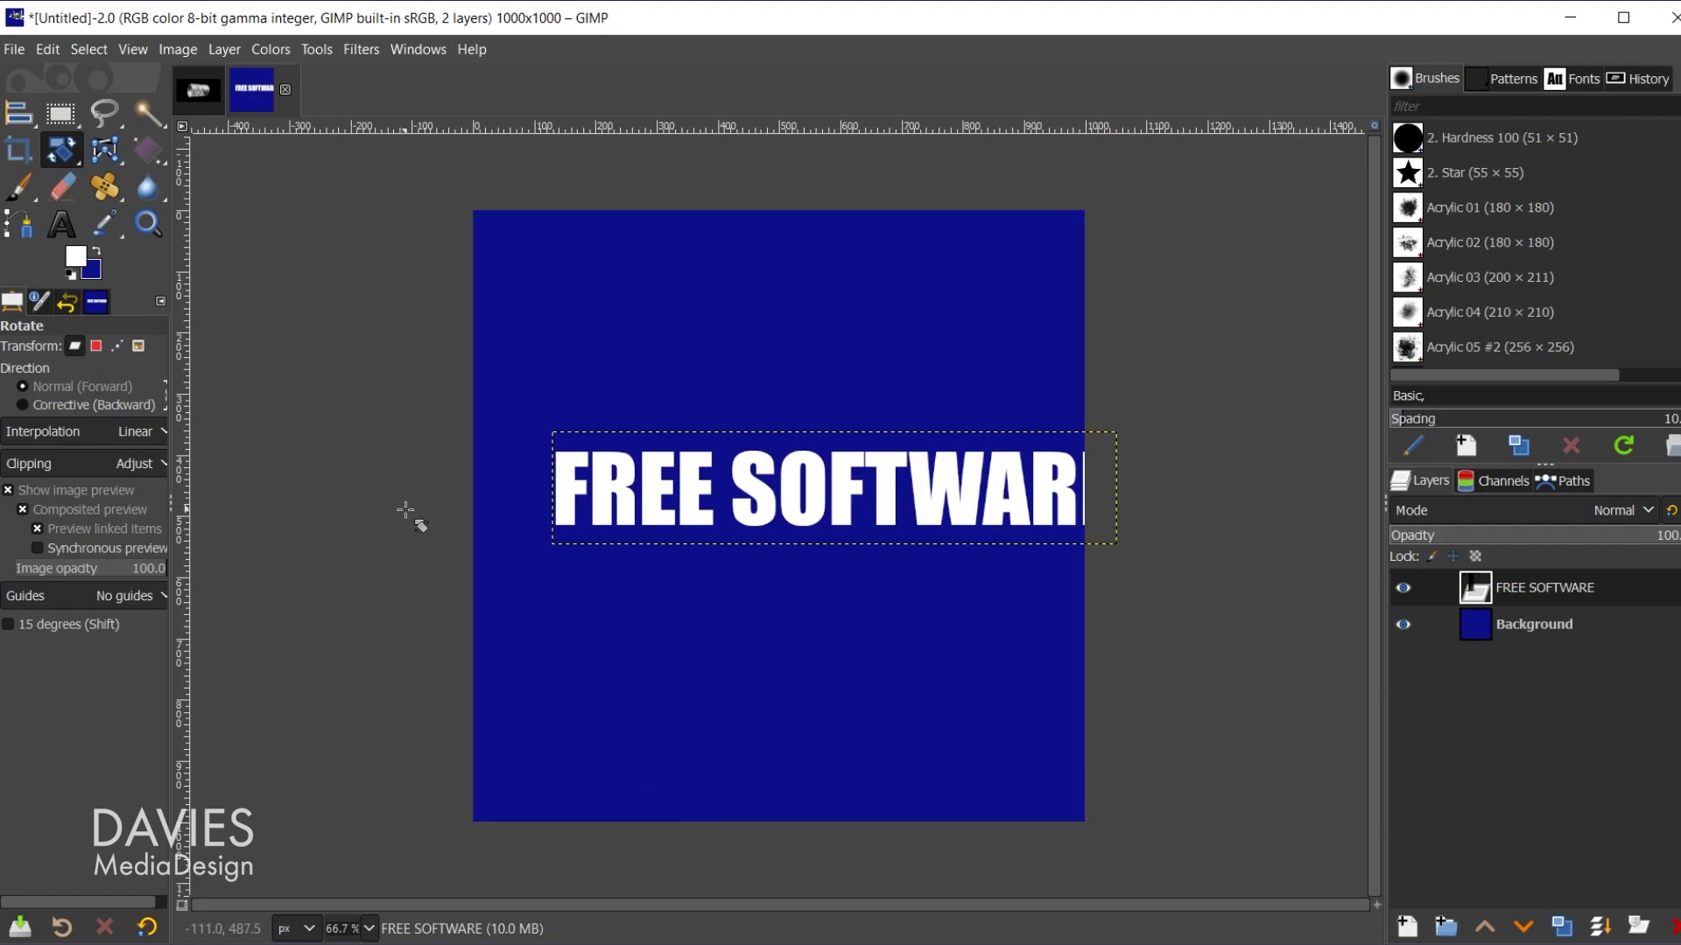
left_click_drag(561, 489, 903, 779)
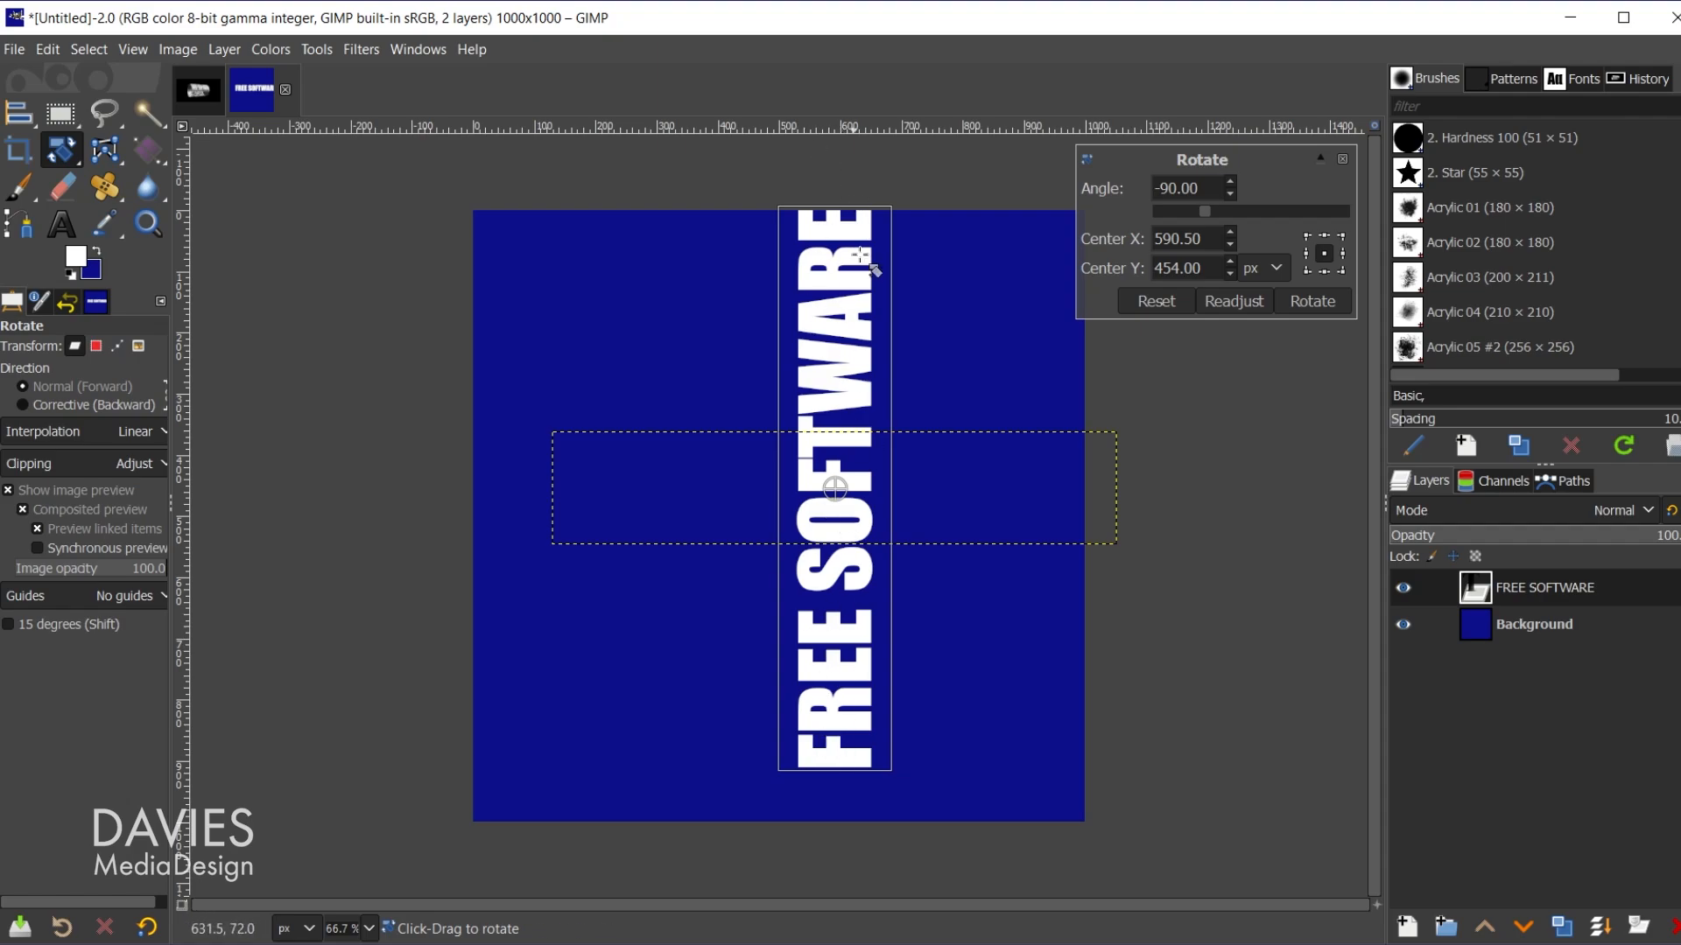
left_click(1319, 302)
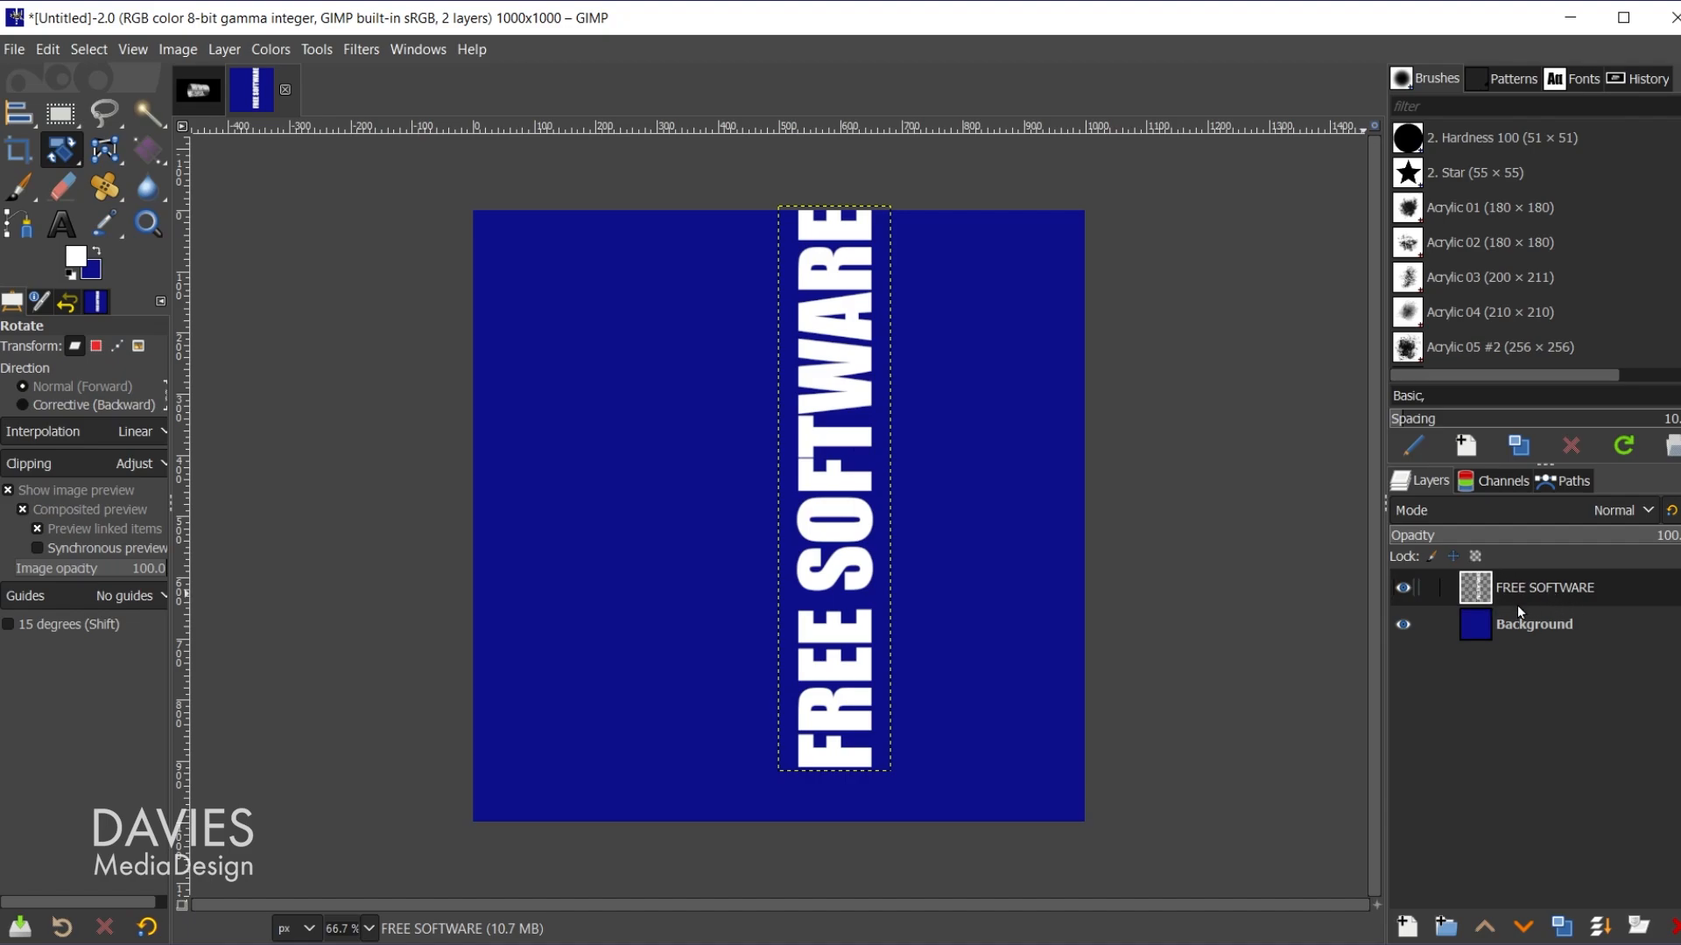
key("ctrl+z")
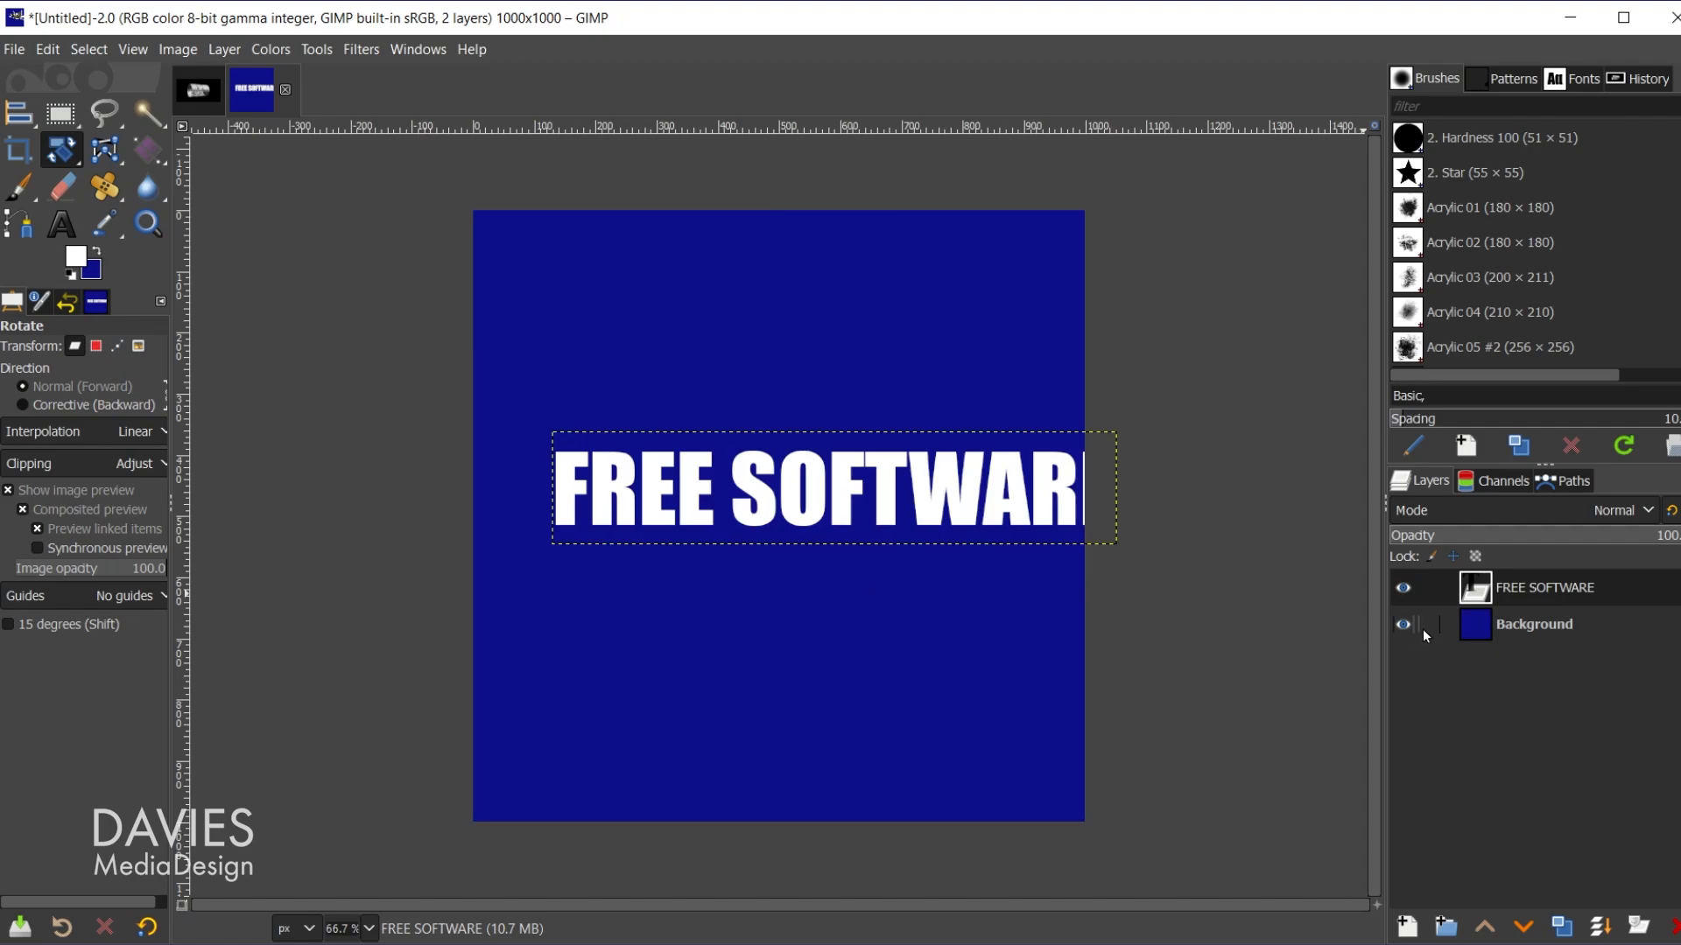
key("ctrl+y")
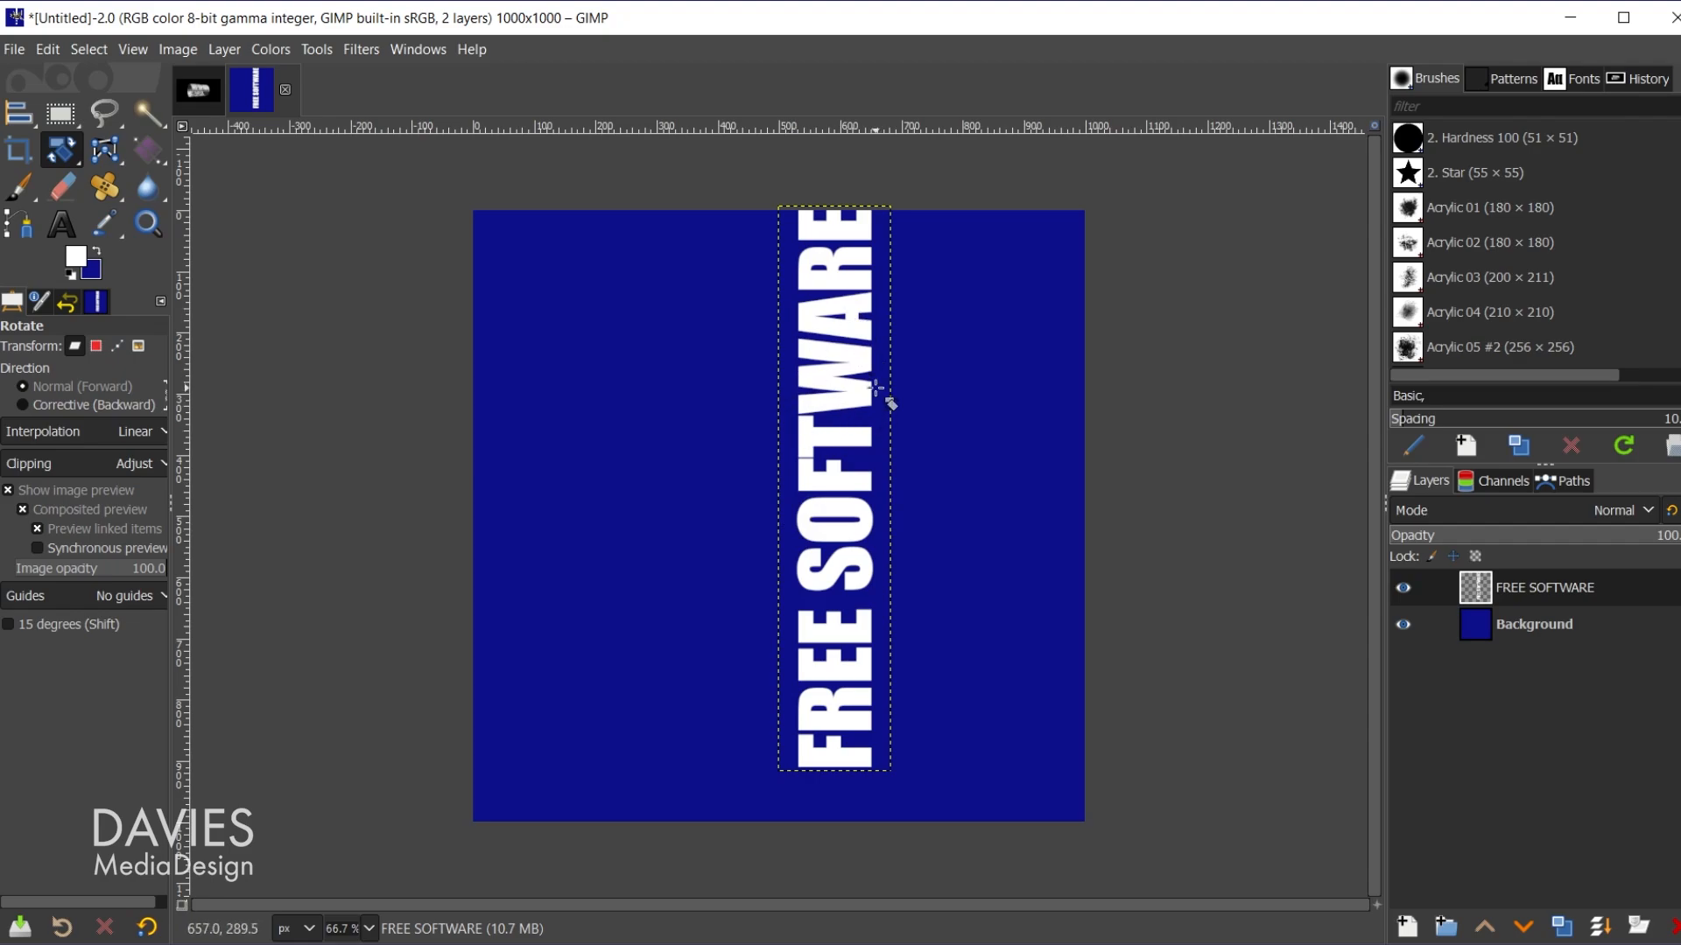
Center the rotated text layer horizontally and vertically relative to the image.
key("q")
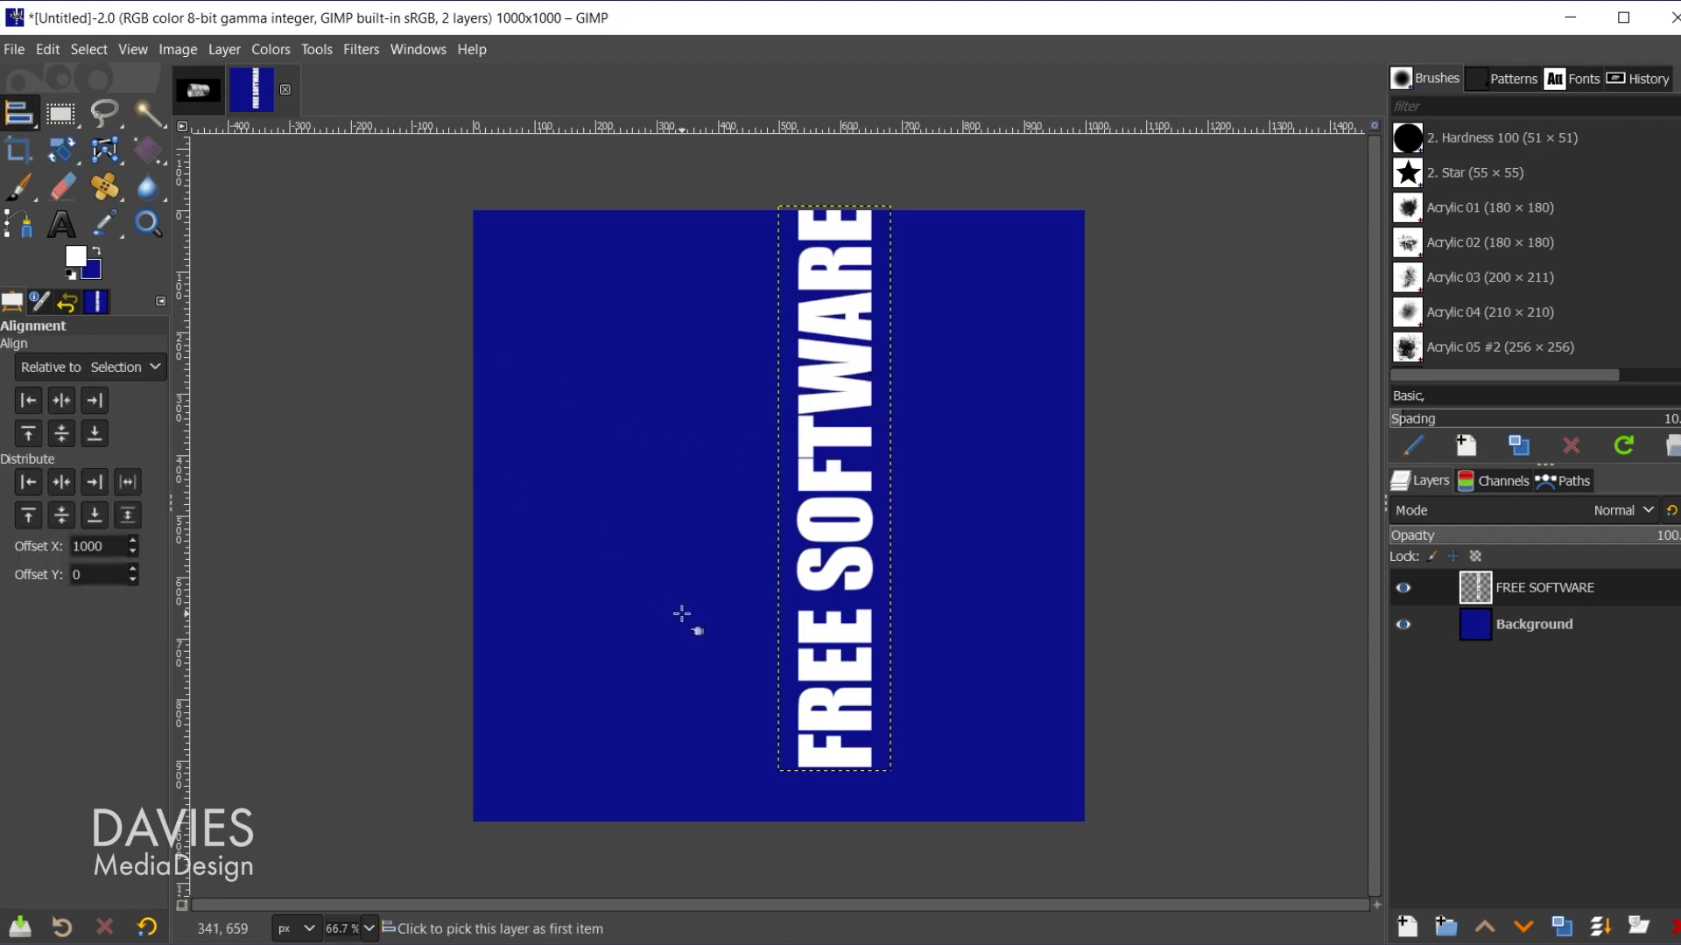
left_click(841, 363)
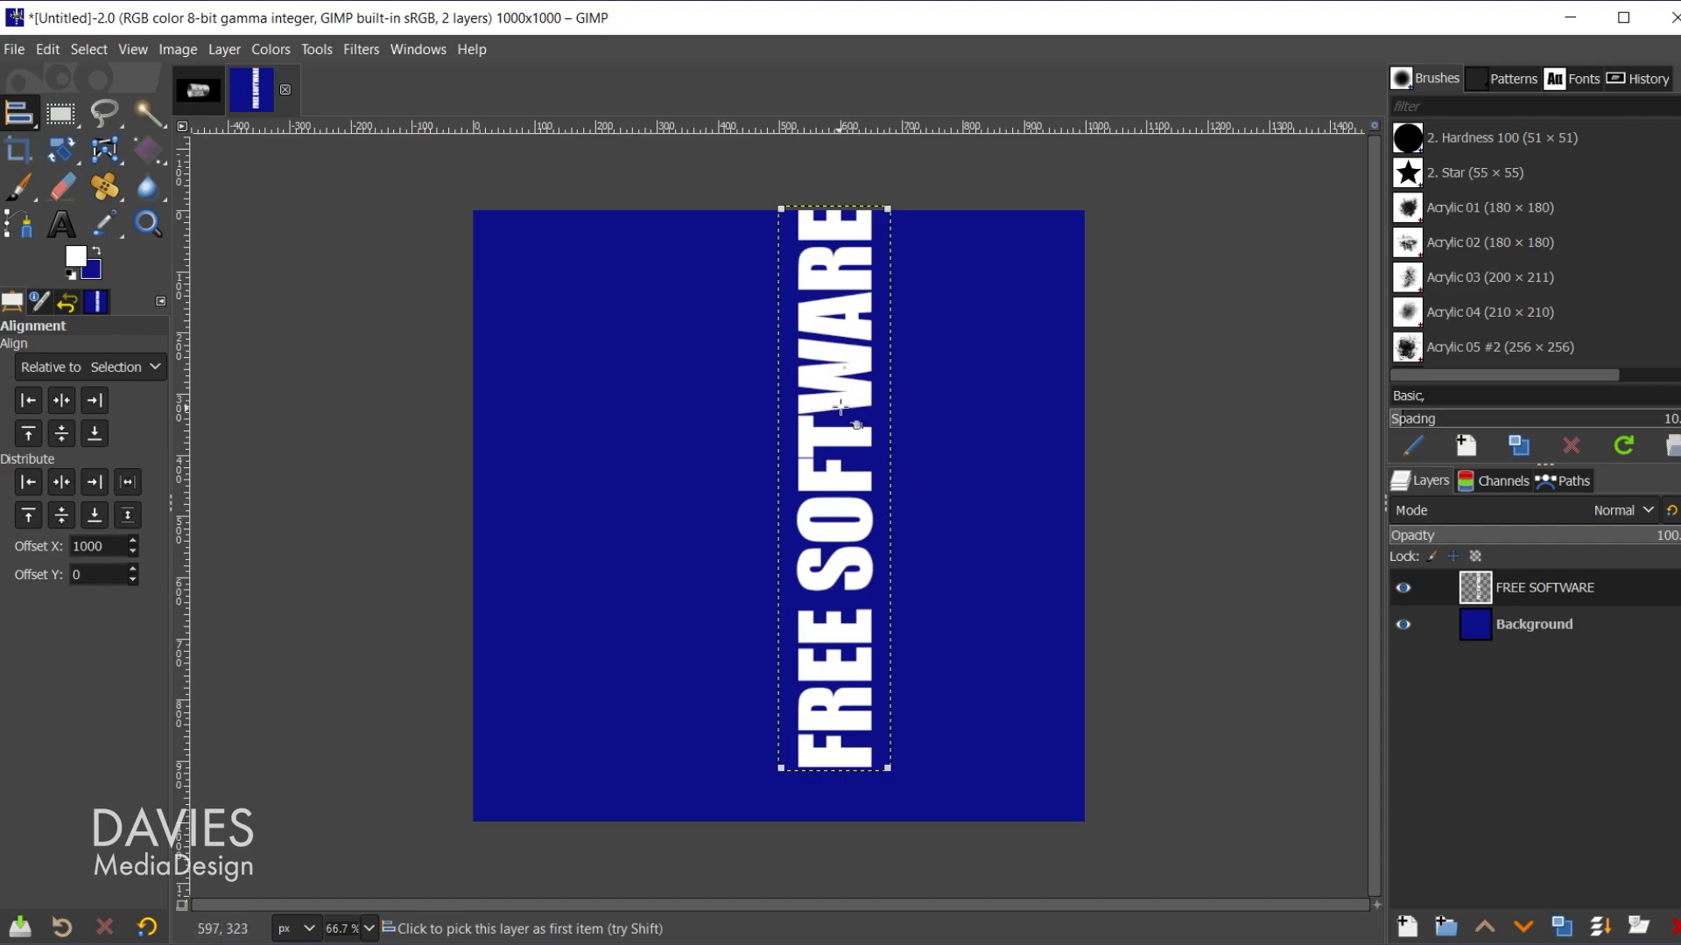
left_click(90, 369)
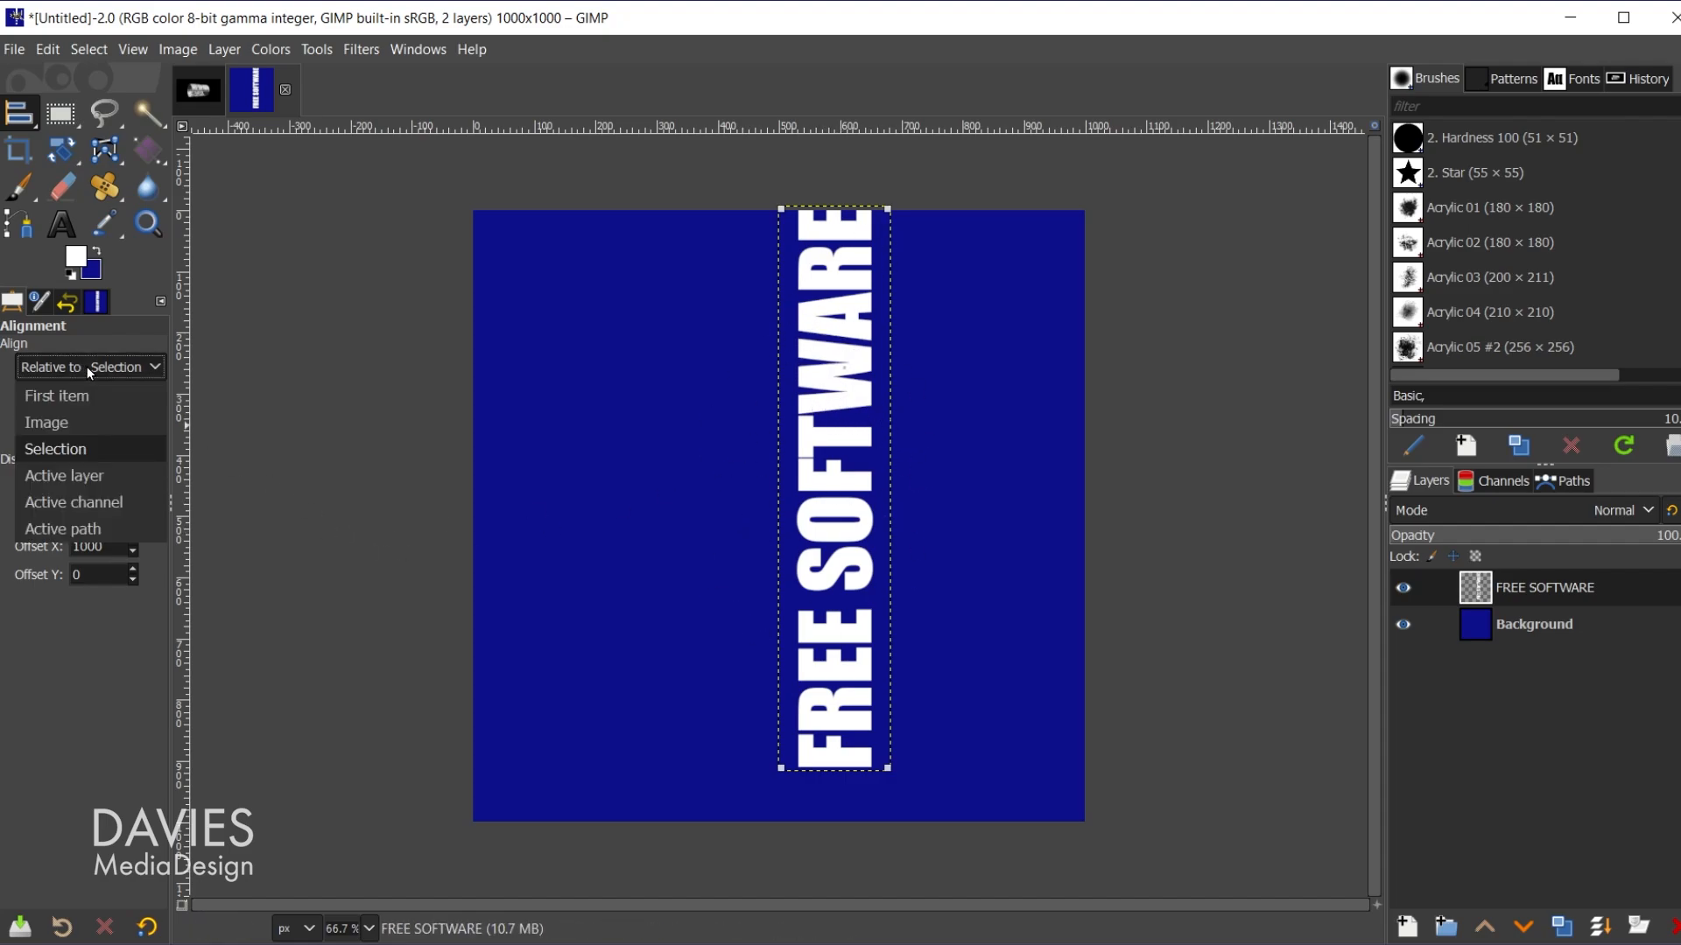
left_click(112, 424)
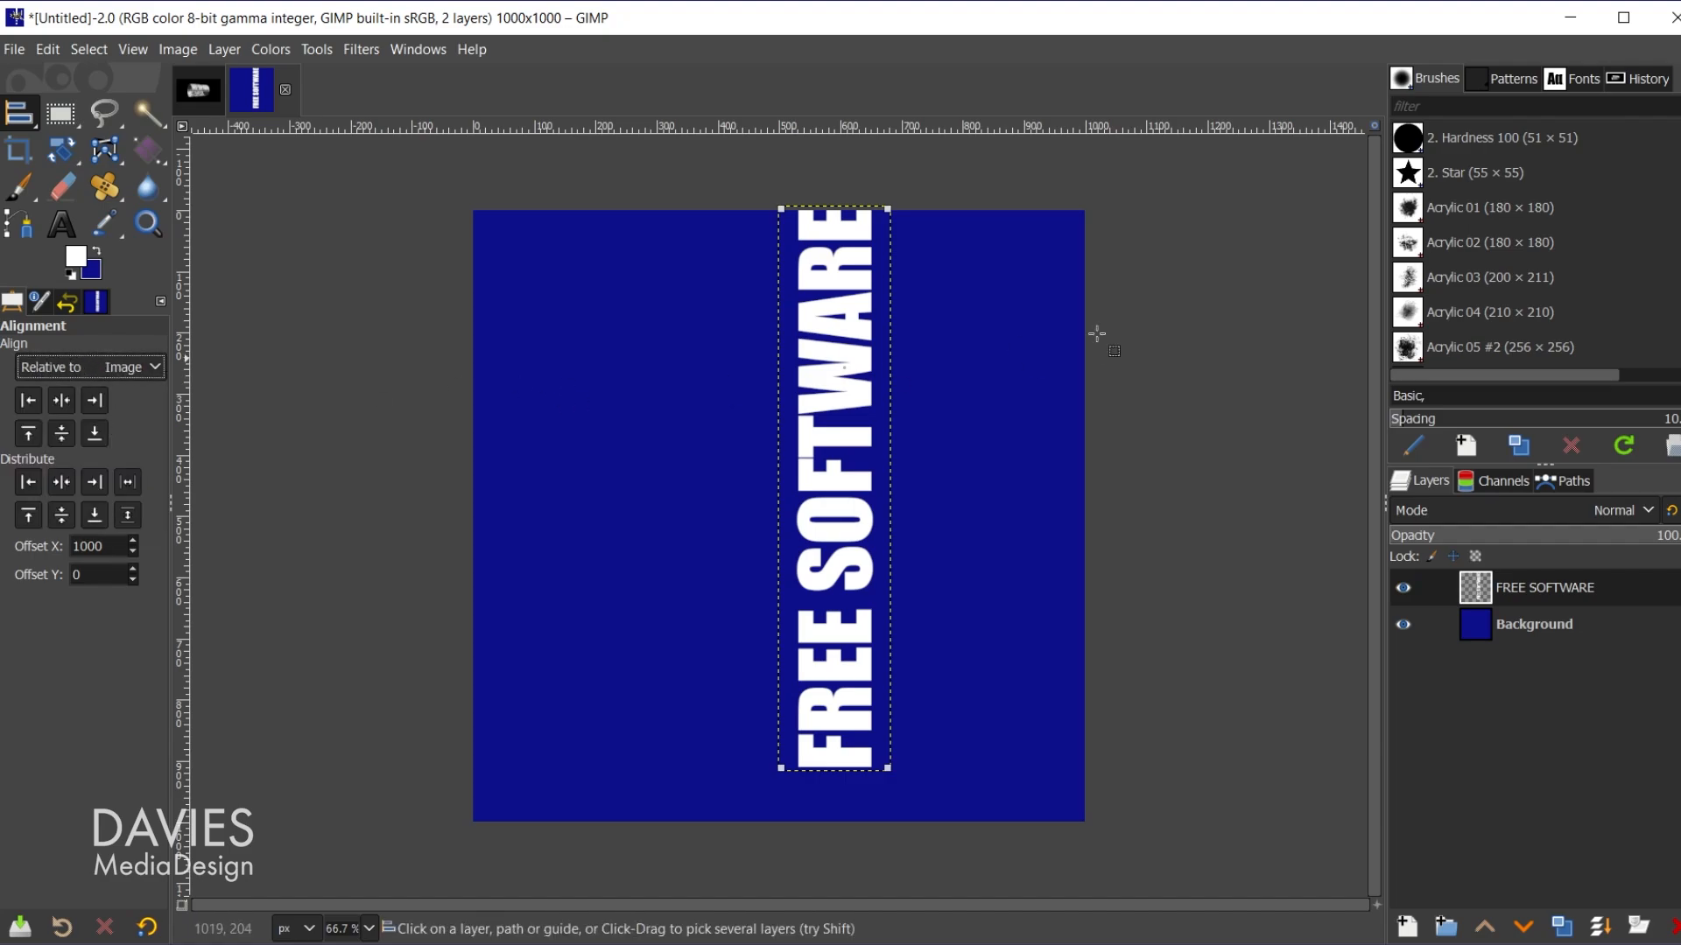
left_click(63, 402)
left_click(67, 438)
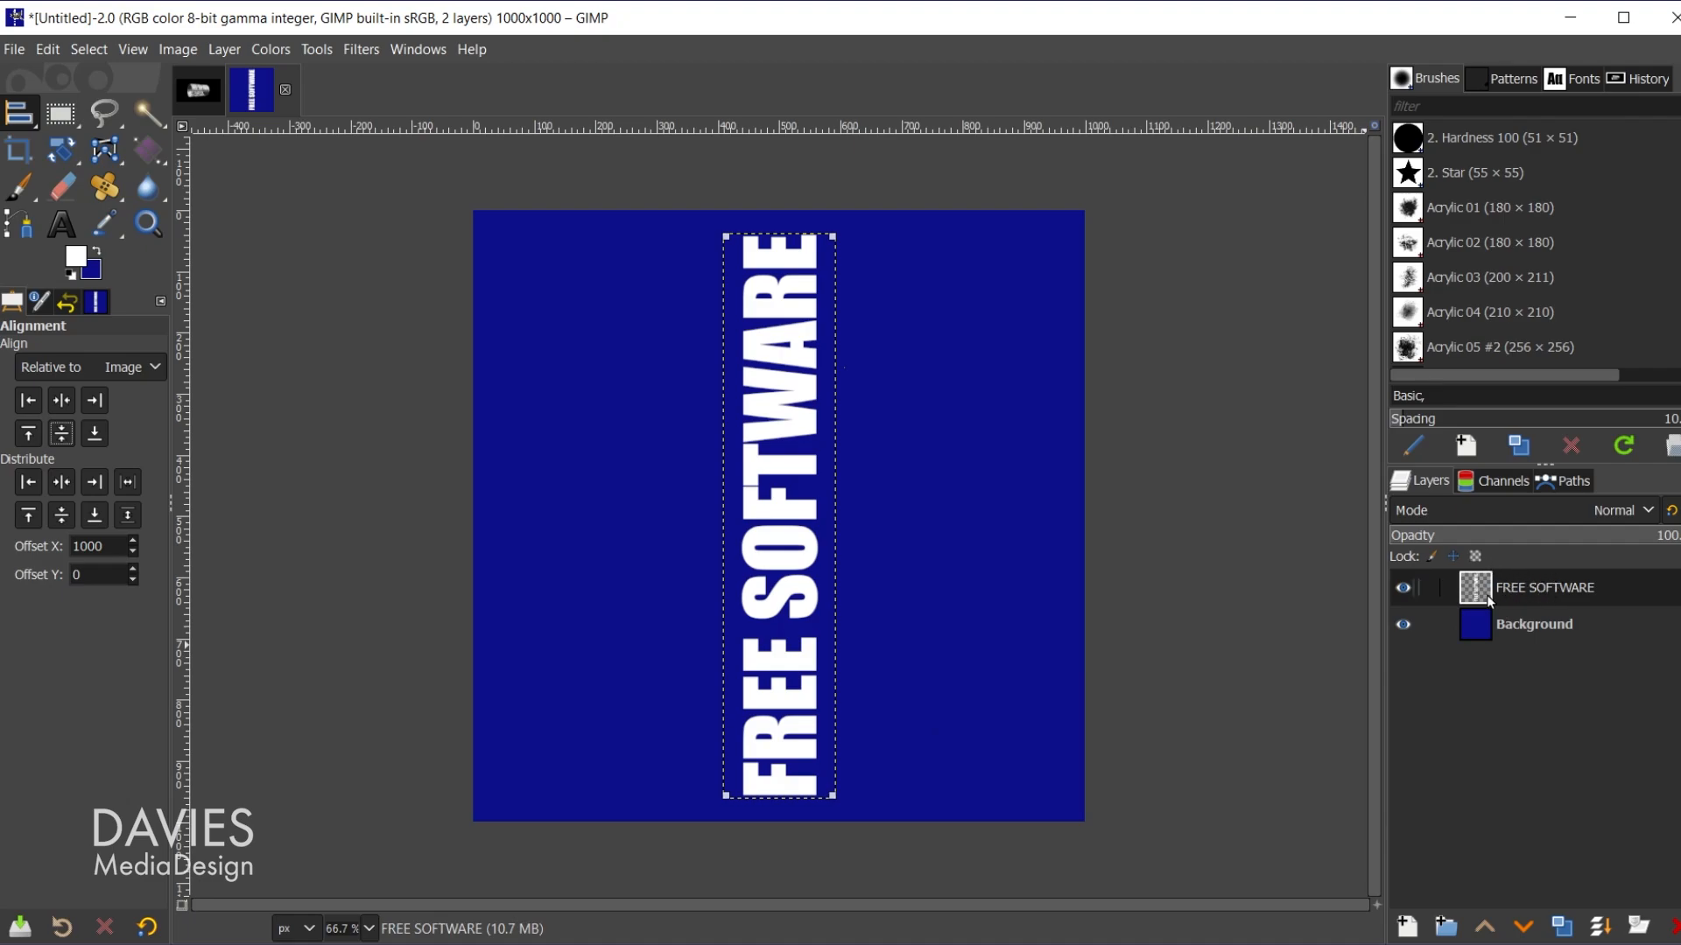
Duplicate the text layer five times and distribute all six text layers evenly across the image's width.
left_click(1565, 931)
left_click(1564, 931)
left_click(1564, 930)
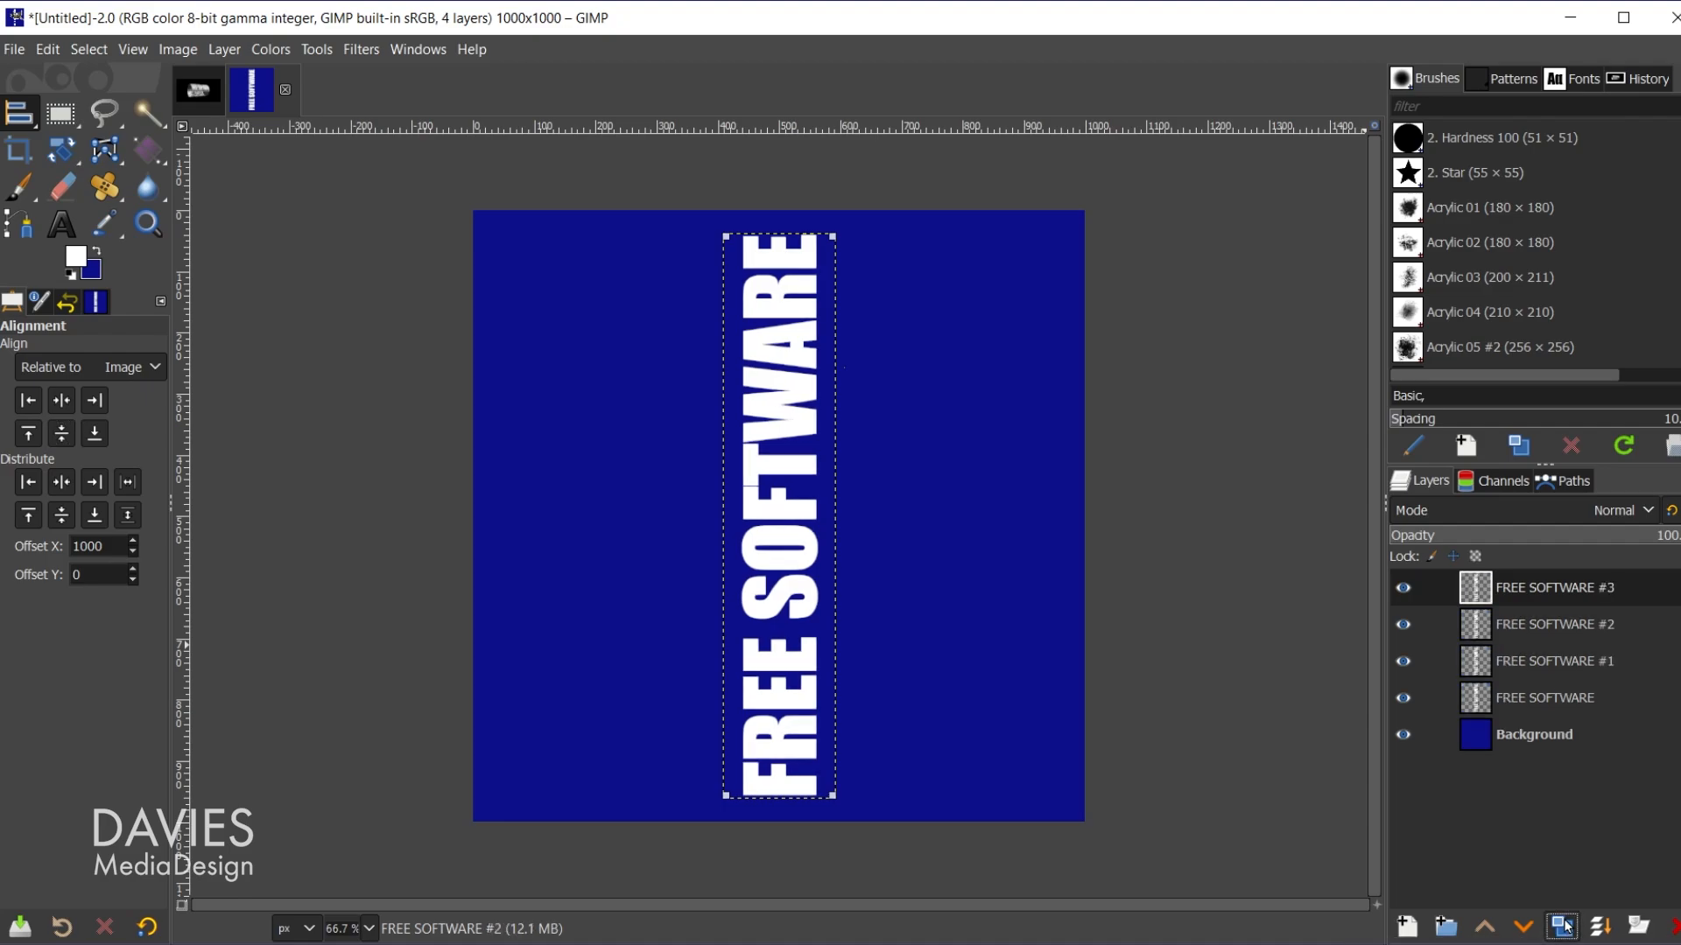
left_click(1565, 931)
left_click(1564, 930)
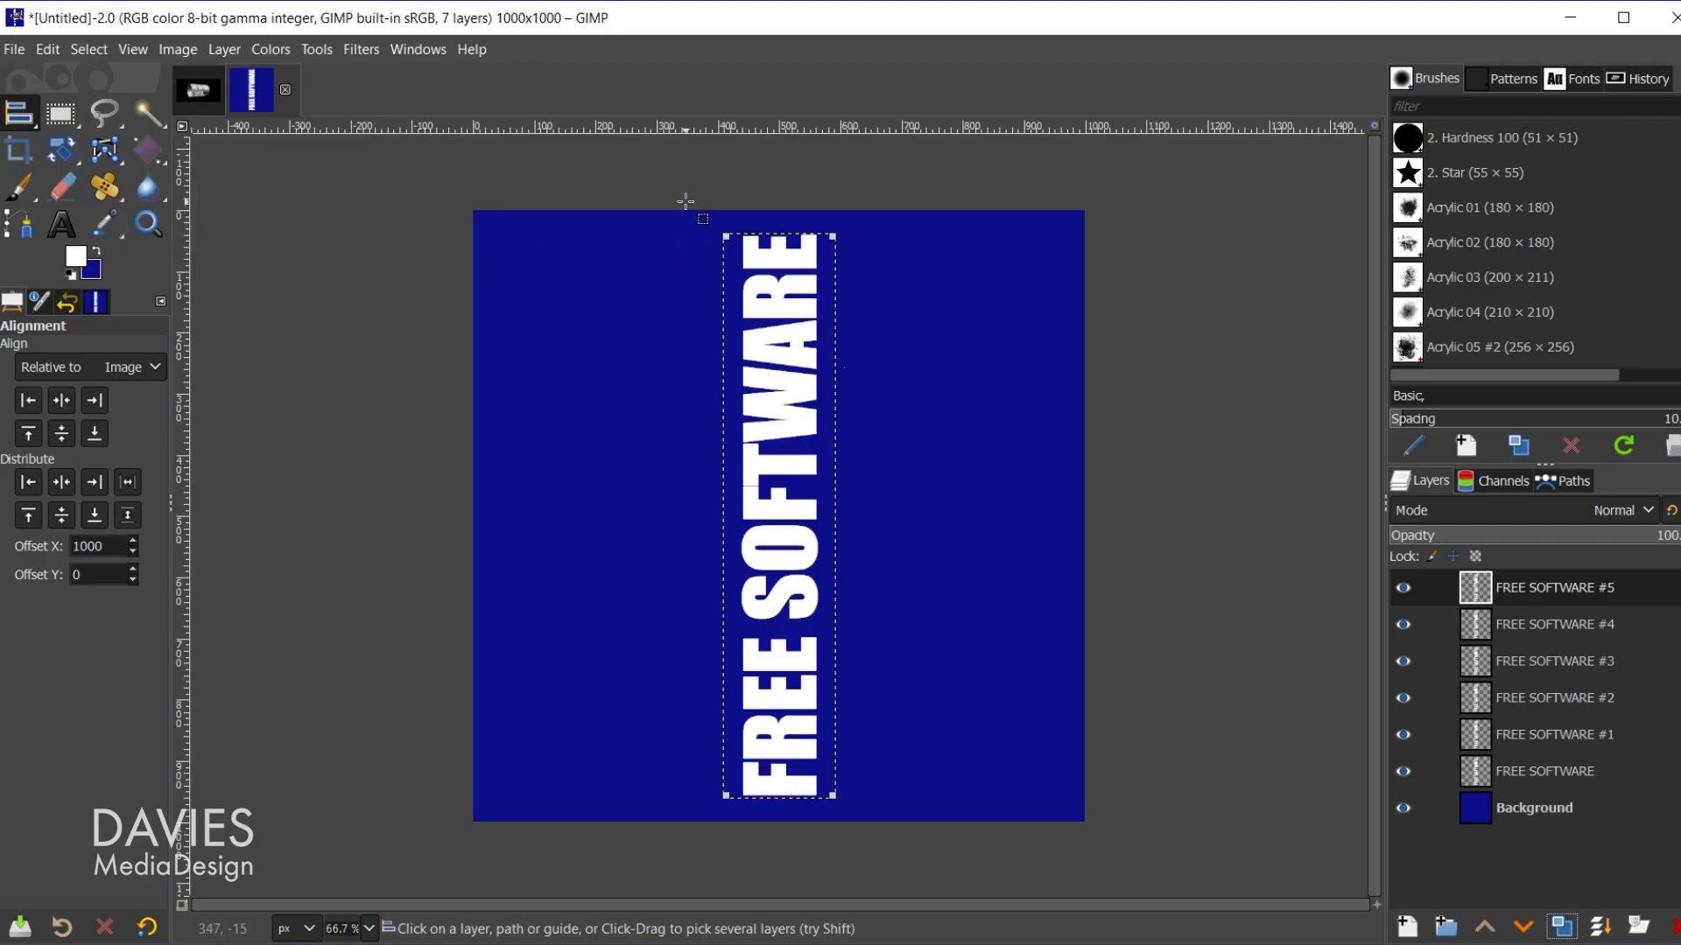
left_click_drag(686, 205, 867, 821)
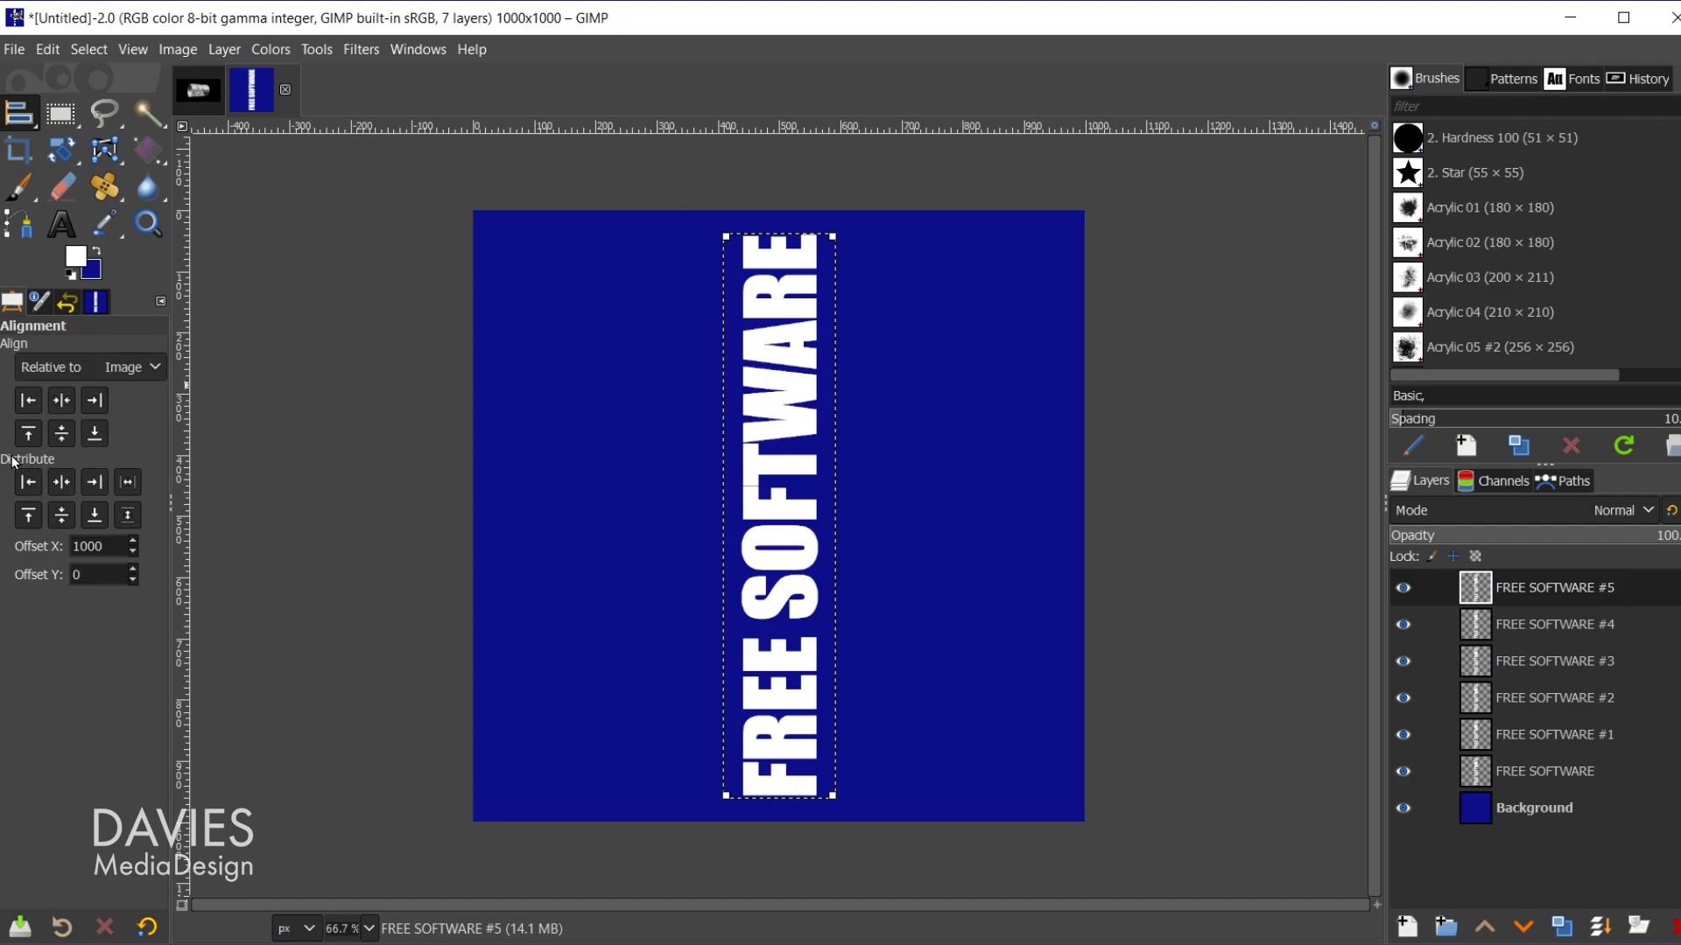
left_click(129, 483)
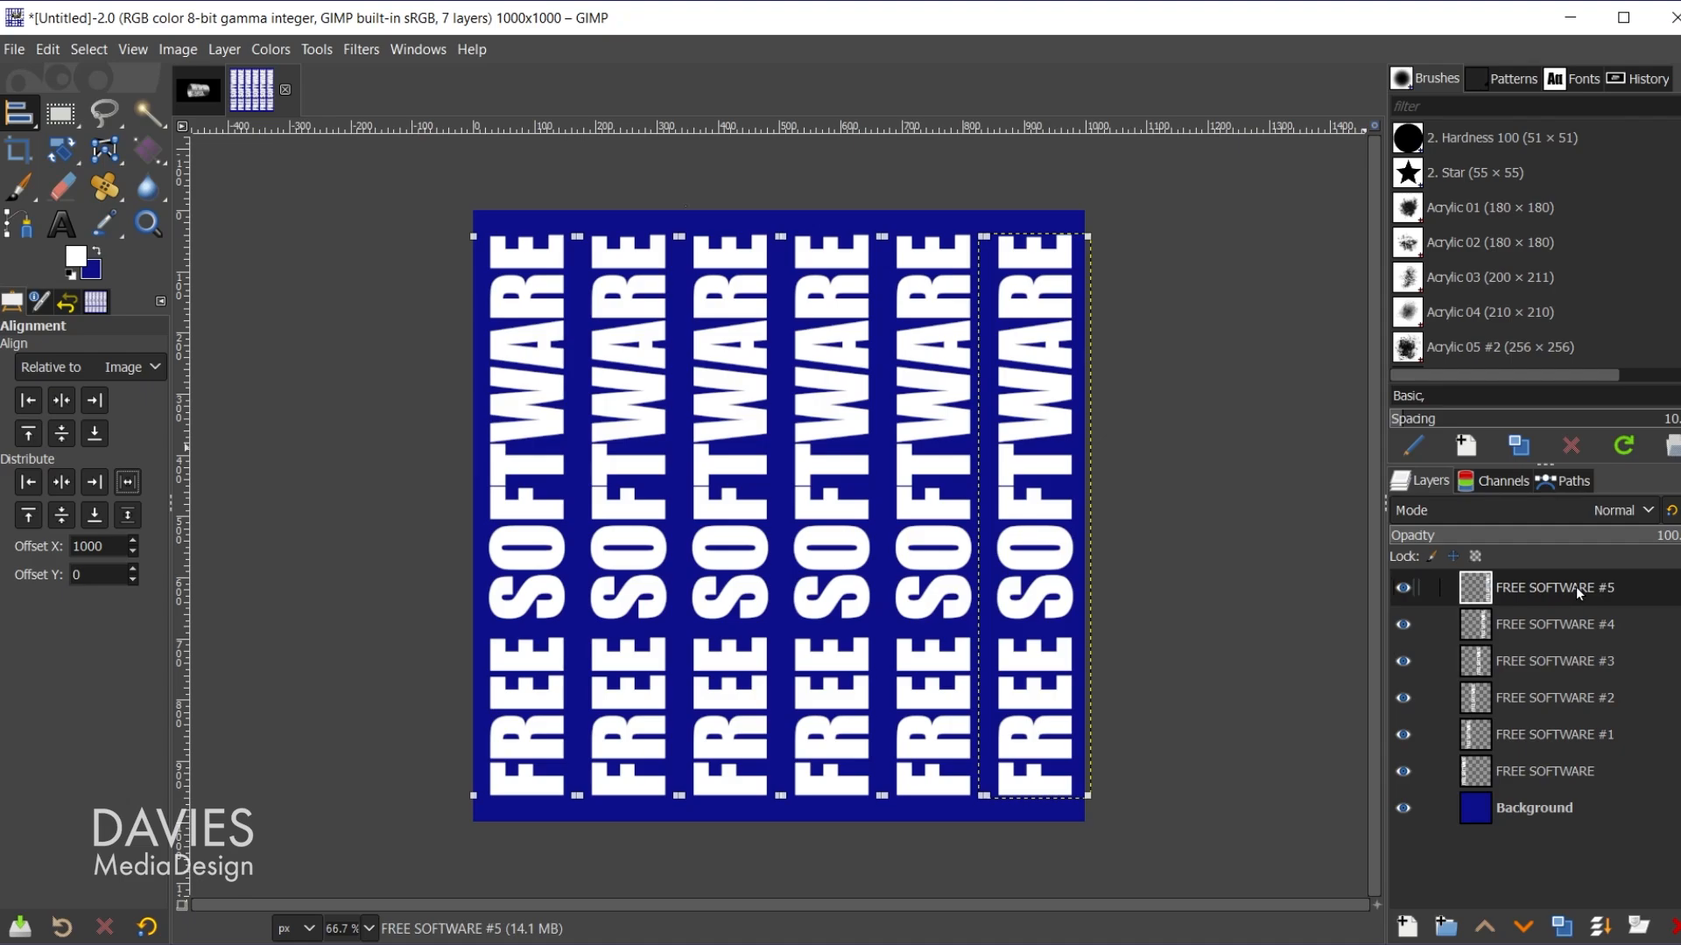
Merge the six text layers down into a single layer above the Background, and check it by toggling its visibility.
left_click(1600, 928)
left_click(1599, 928)
left_click(1599, 928)
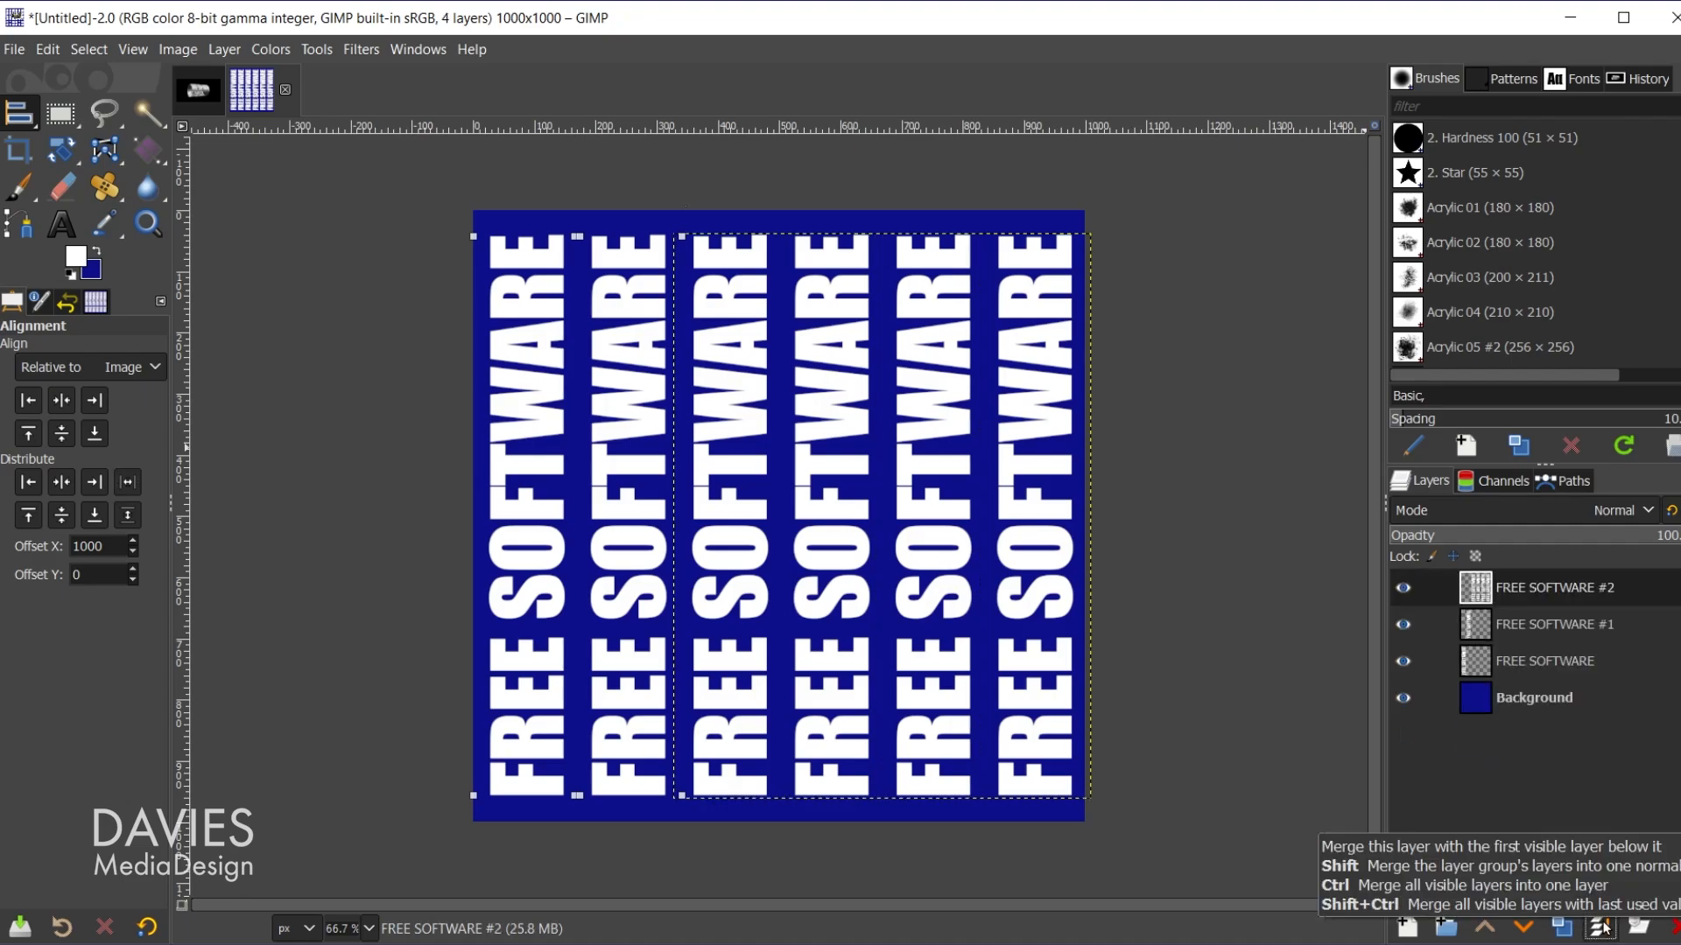
left_click(1600, 928)
left_click(1599, 928)
left_click(1403, 587)
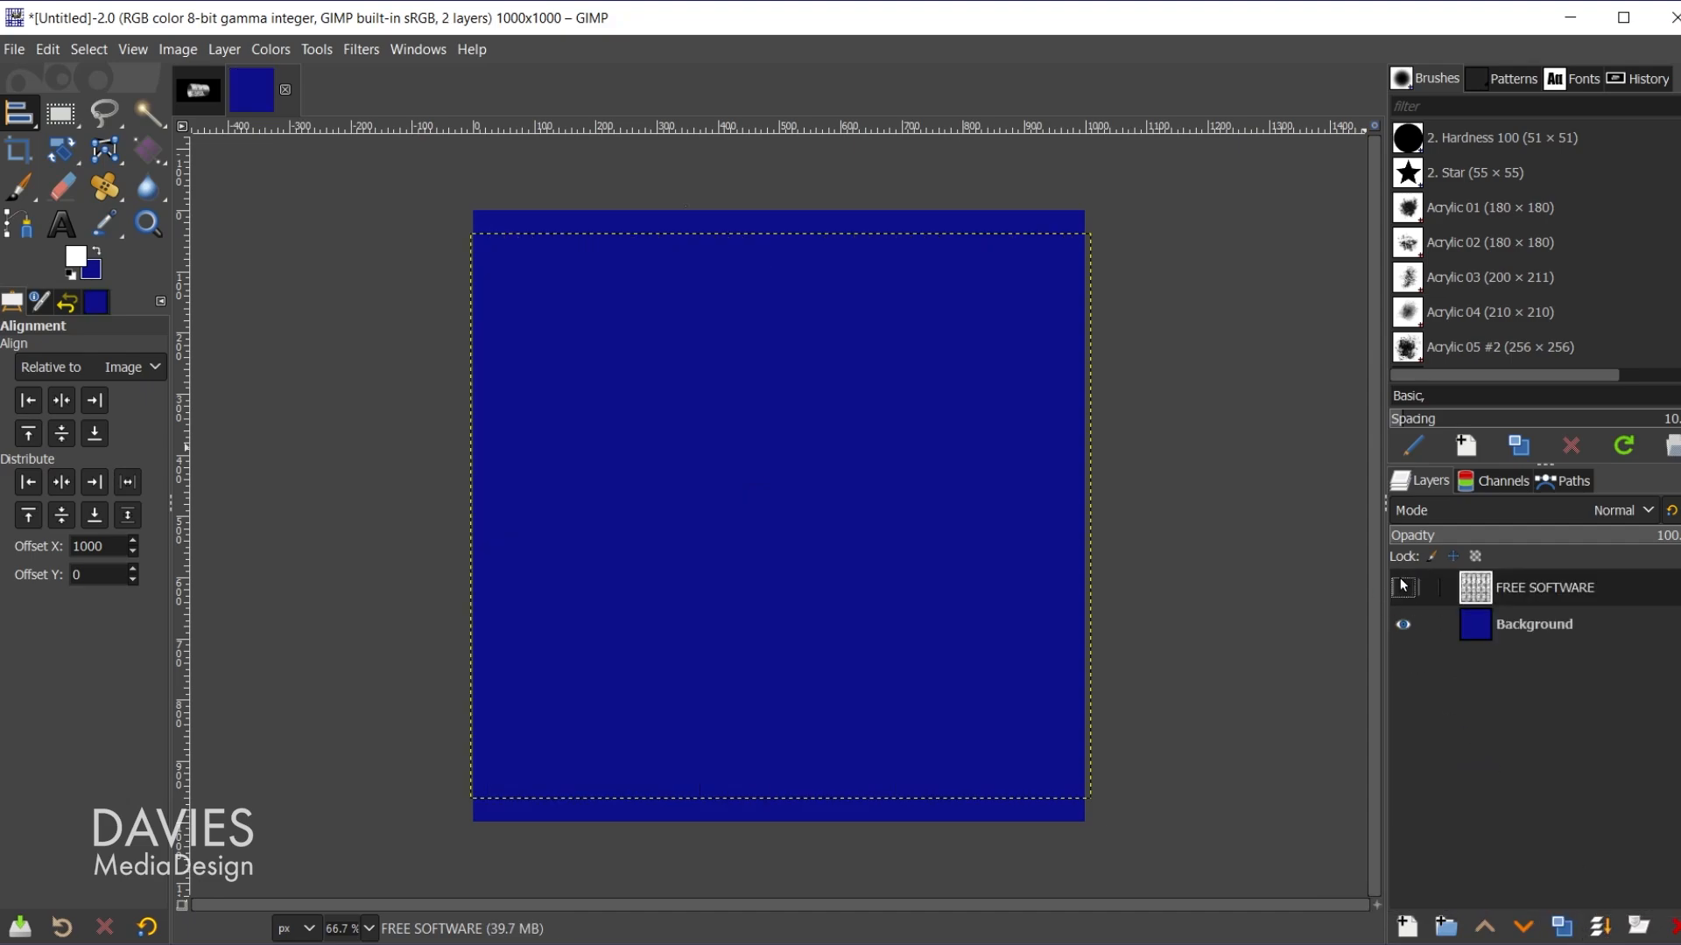
left_click(1403, 587)
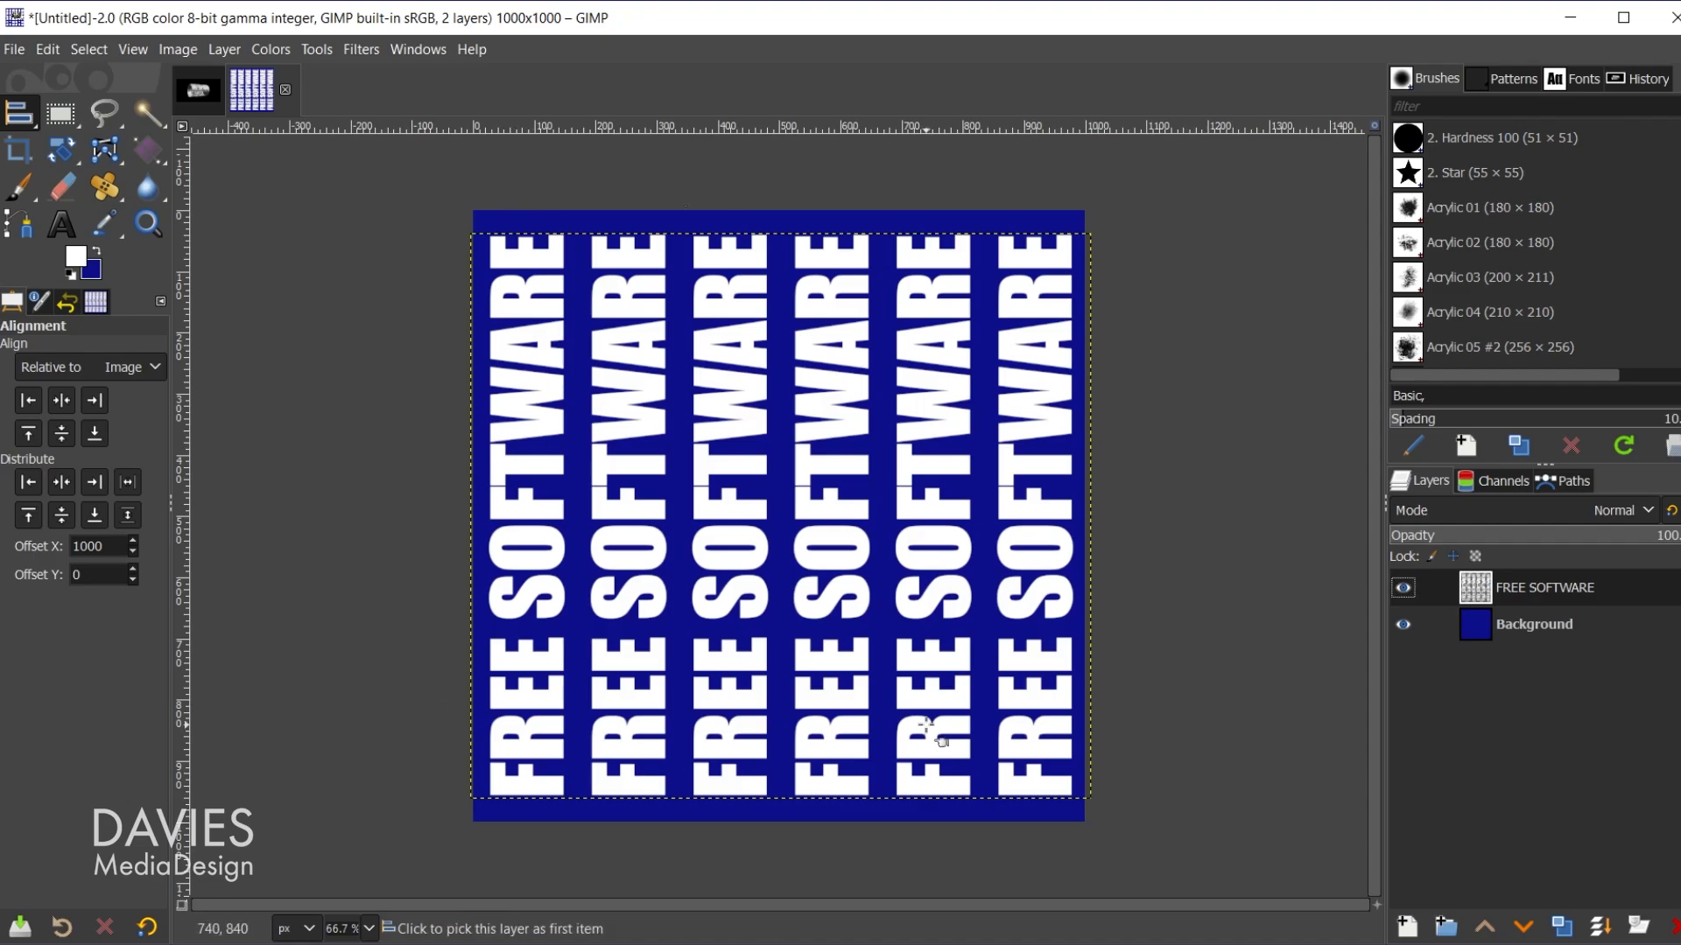
Resize the merged text layer's boundary to the image size and make the Background layer active.
left_click(220, 49)
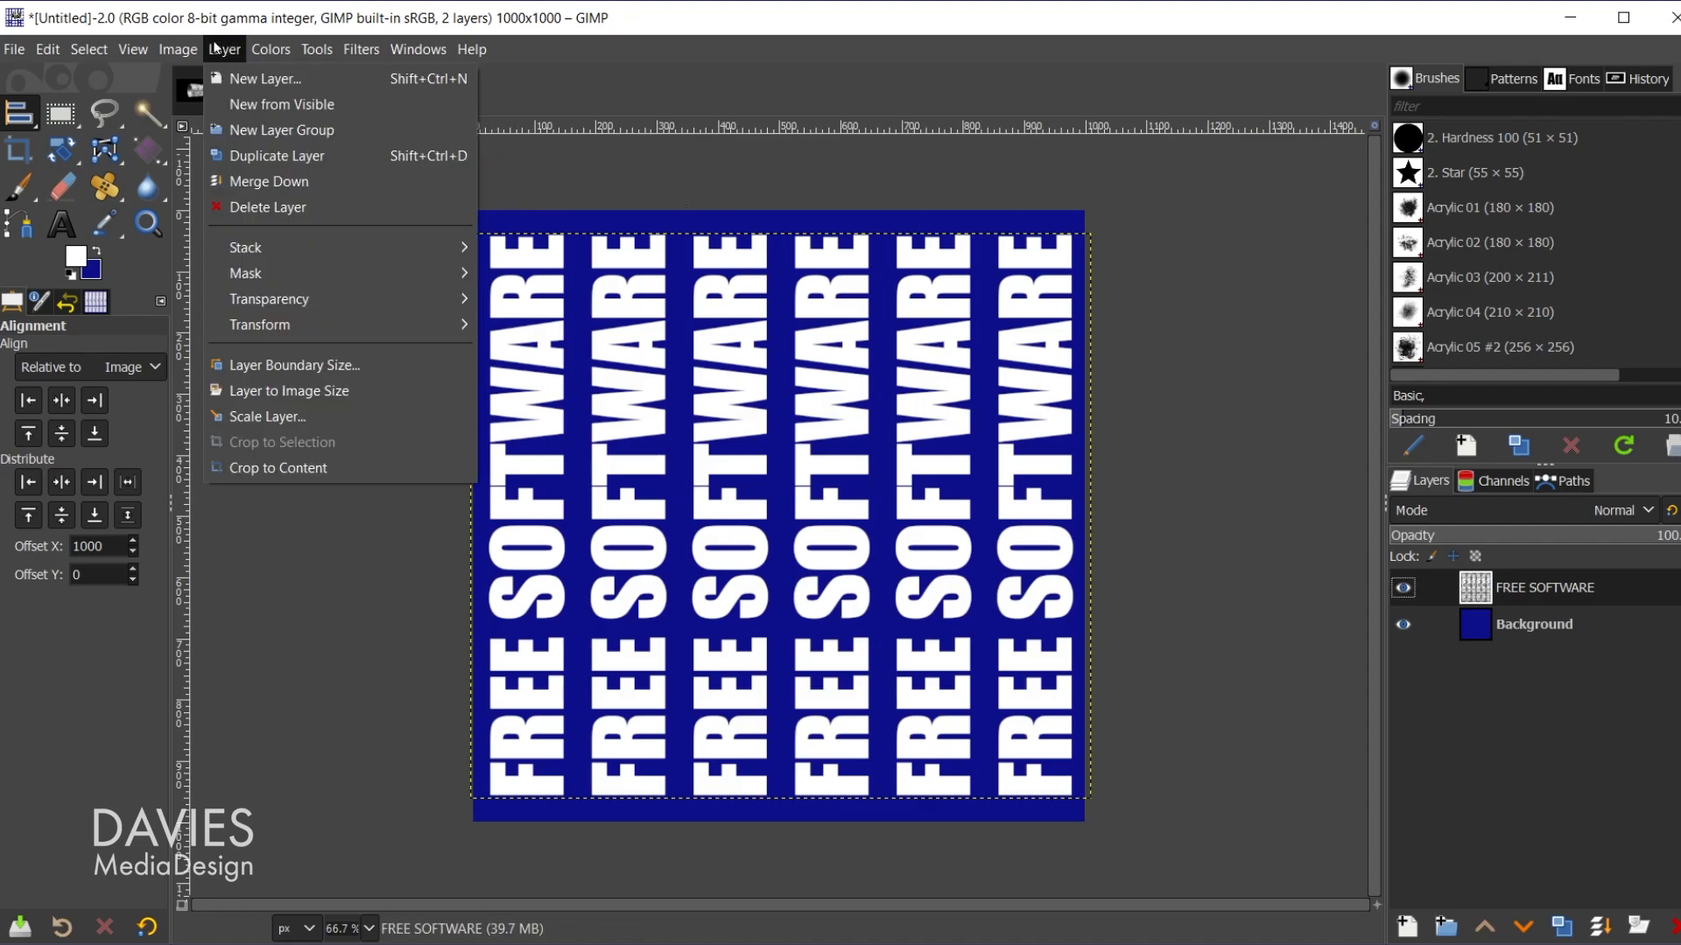
left_click(292, 389)
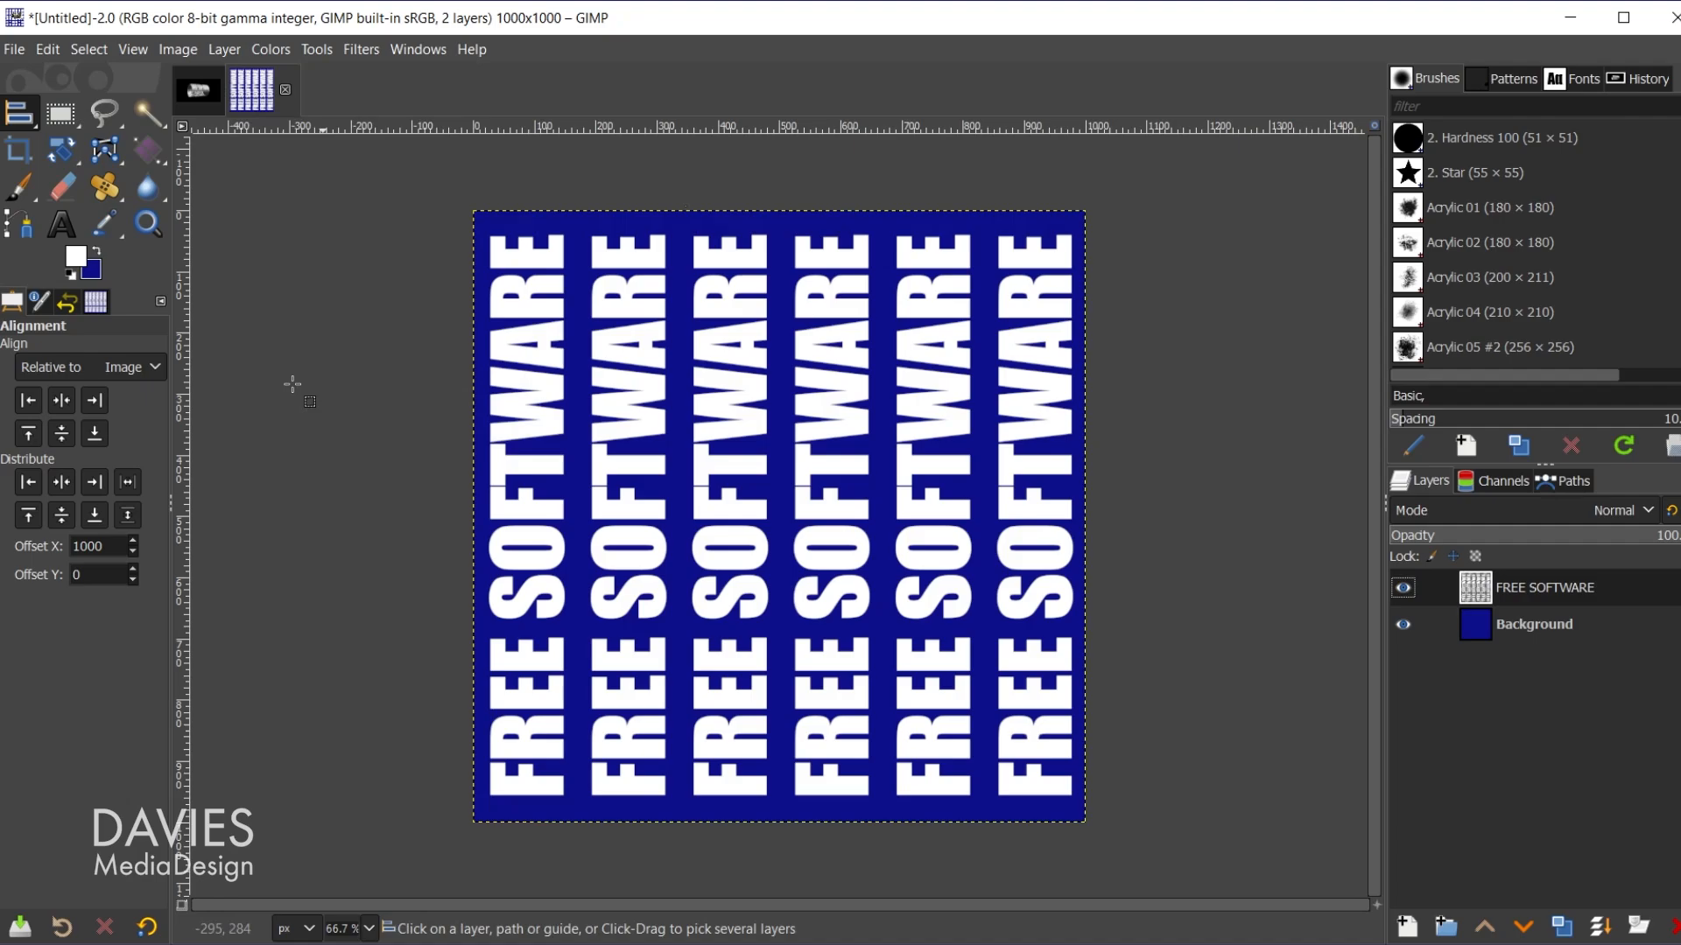
left_click(1470, 631)
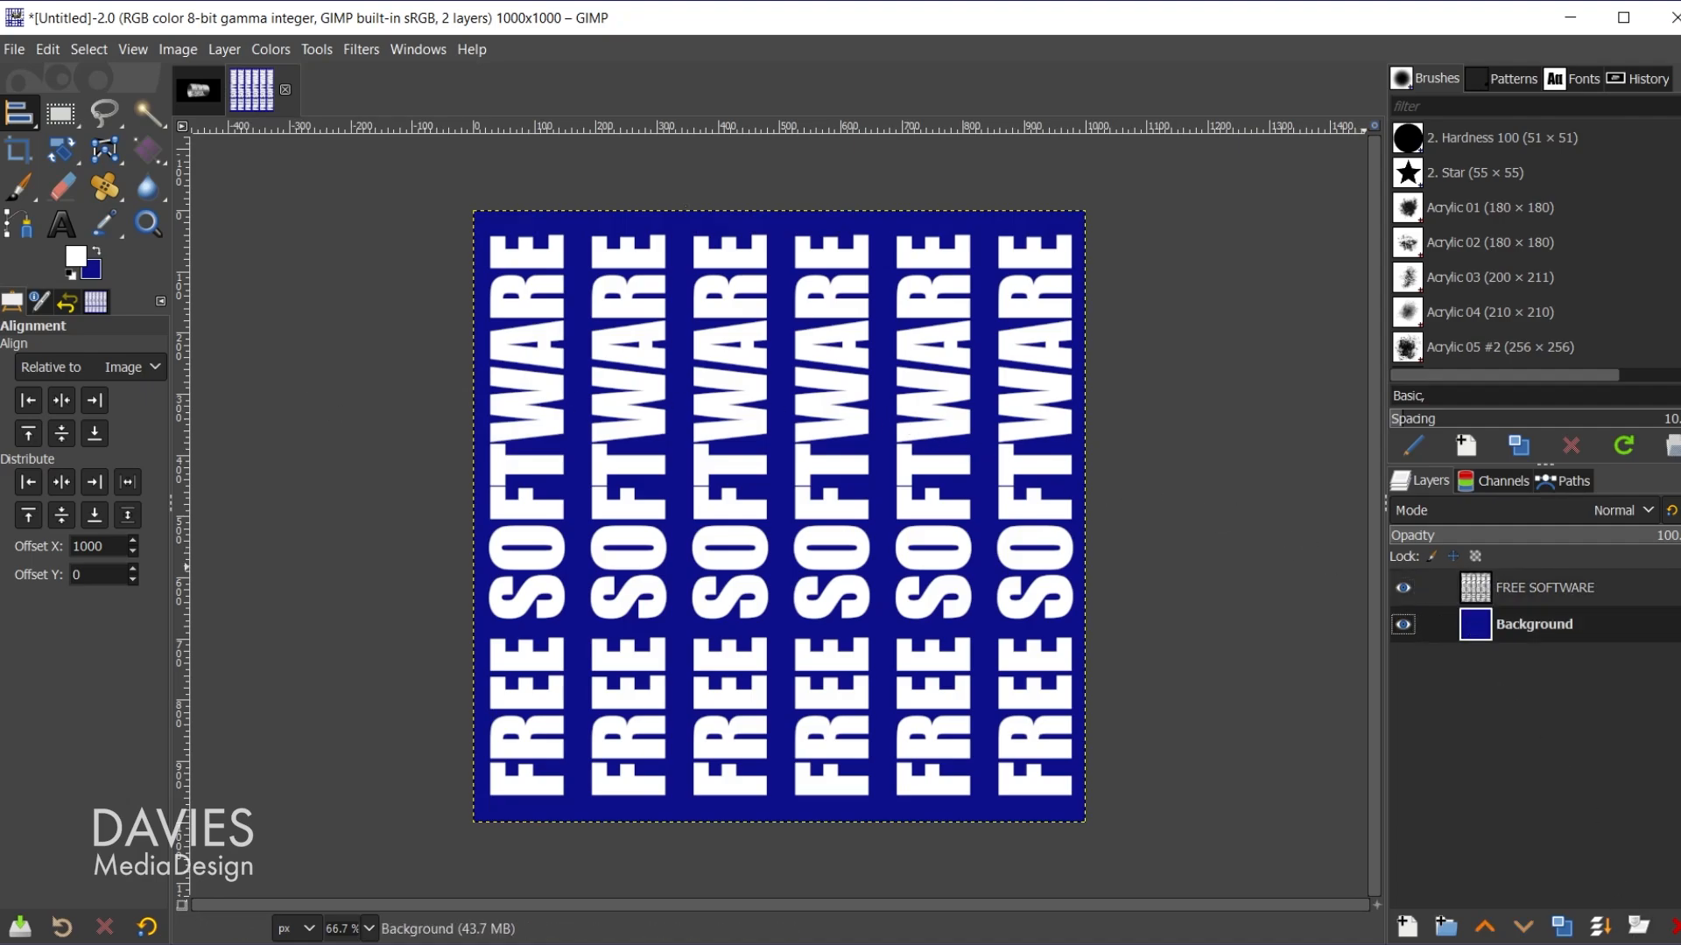
Delete the Background layer and add a transparent 1000 x 1000 px layer named "Blank" above the text layer.
left_click(1672, 926)
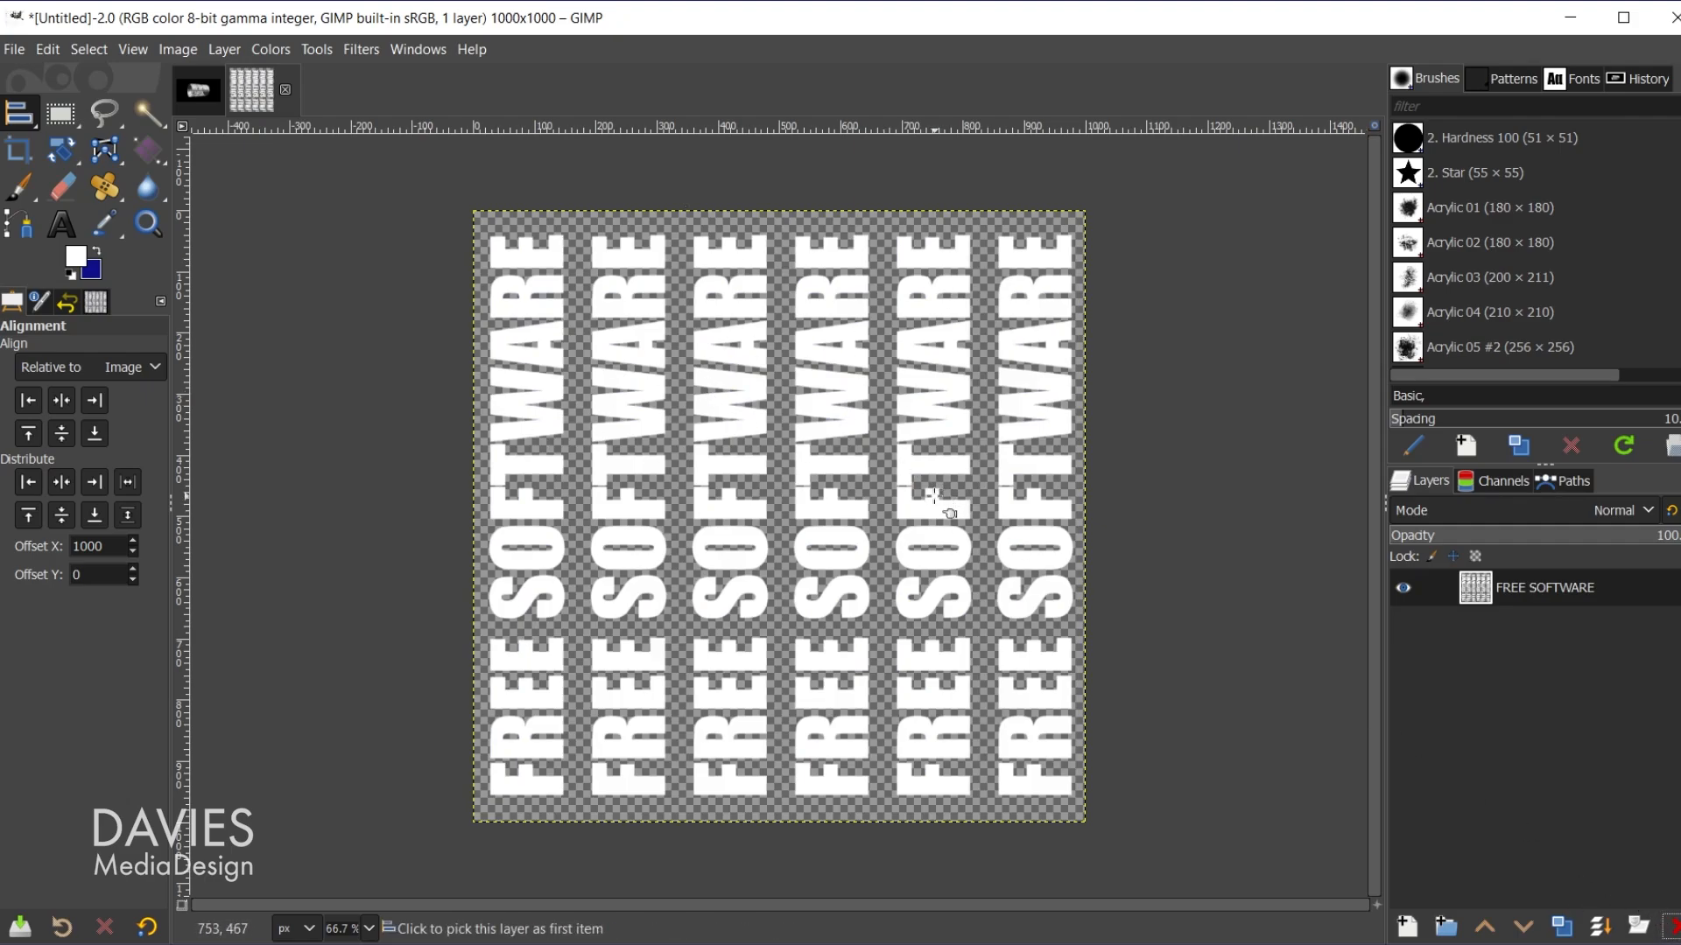
left_click(1408, 928)
type("bLANK")
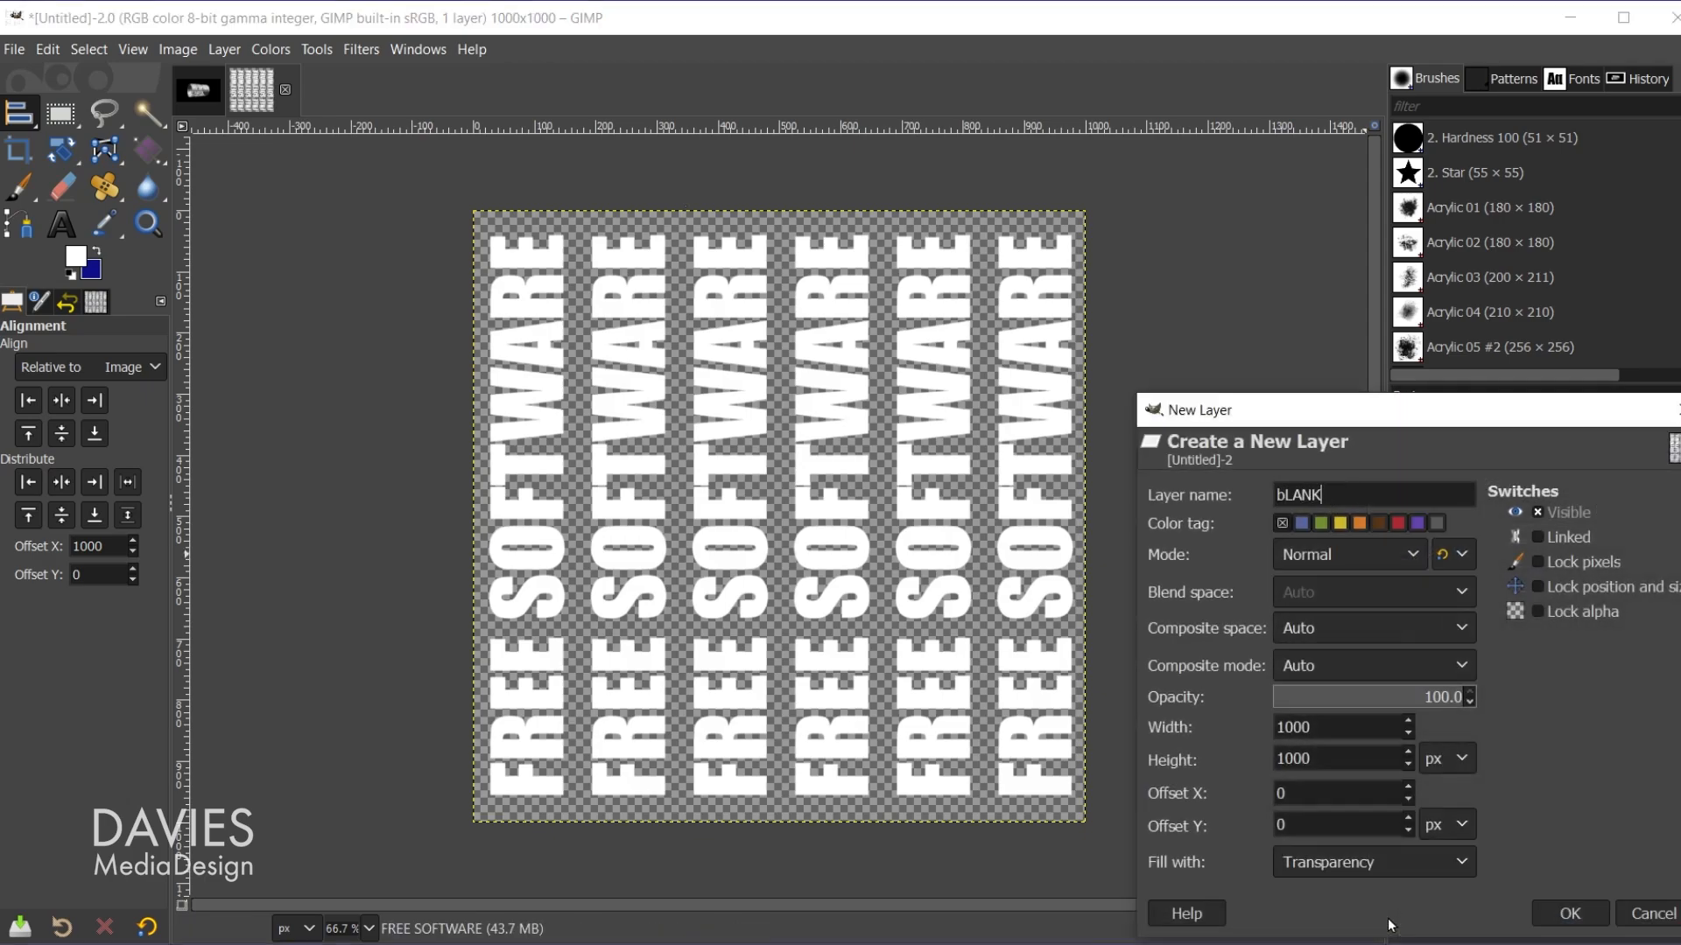
key("BackSpace")
key("BackSpace")
key("BackSpace")
key("BackSpace")
key("BackSpace")
type("Blan")
left_click(1569, 913)
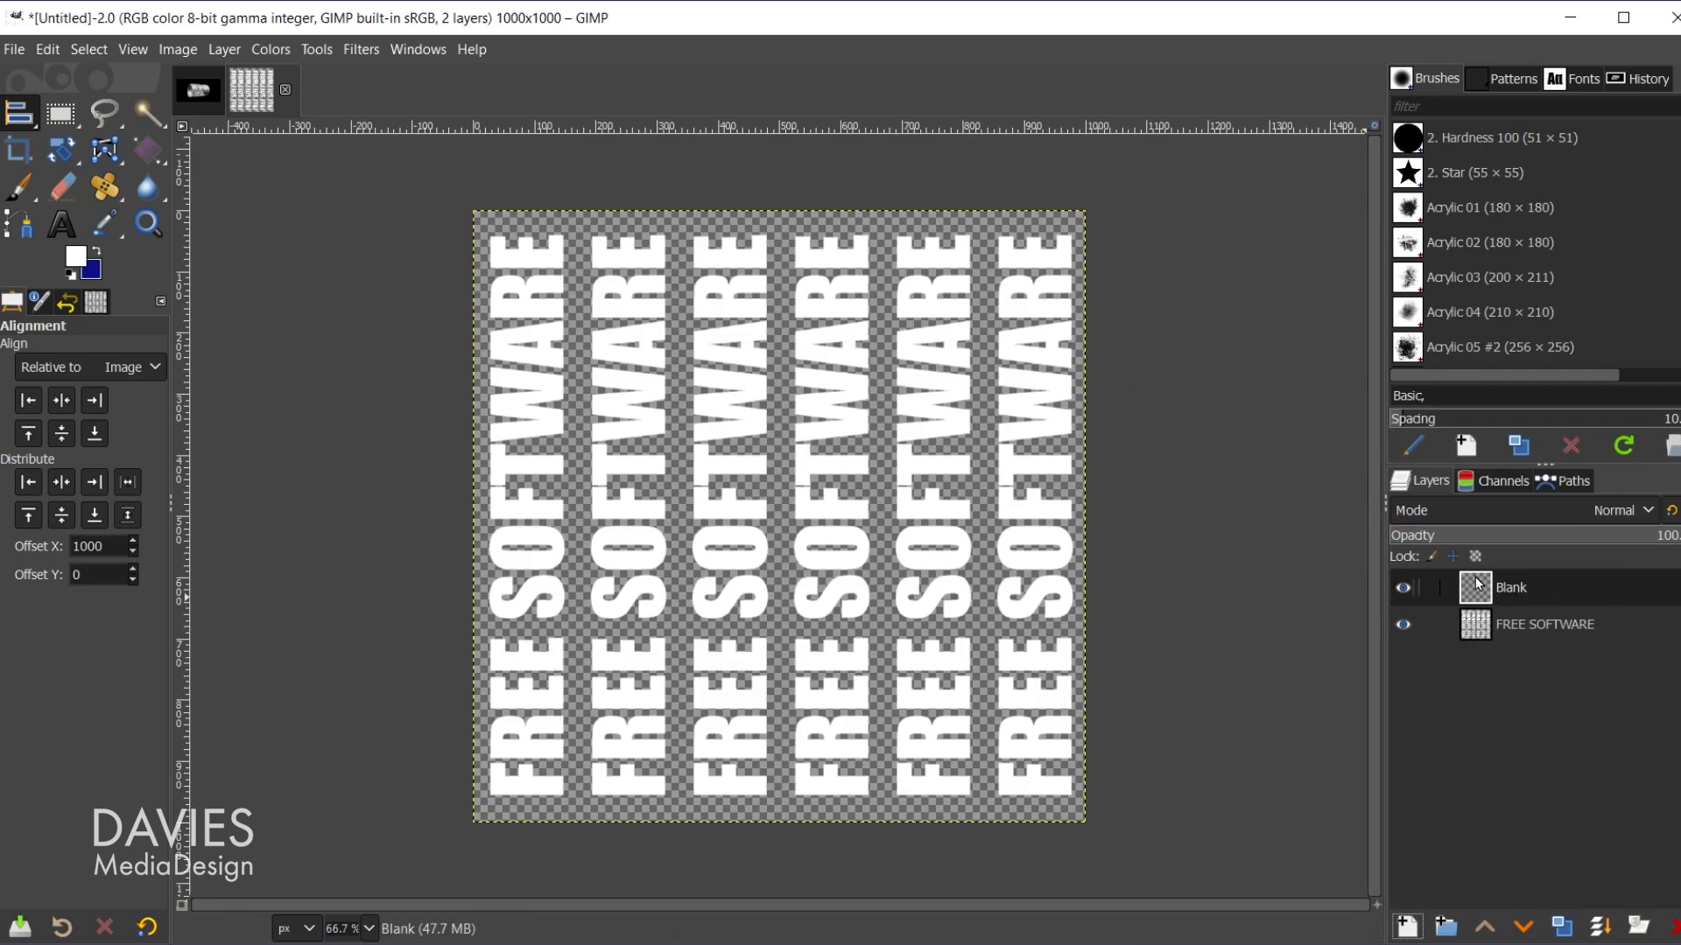
Make the FREE SOFTWARE layer active, search the commands for "Map" and open the Map Object filter.
left_click(1478, 633)
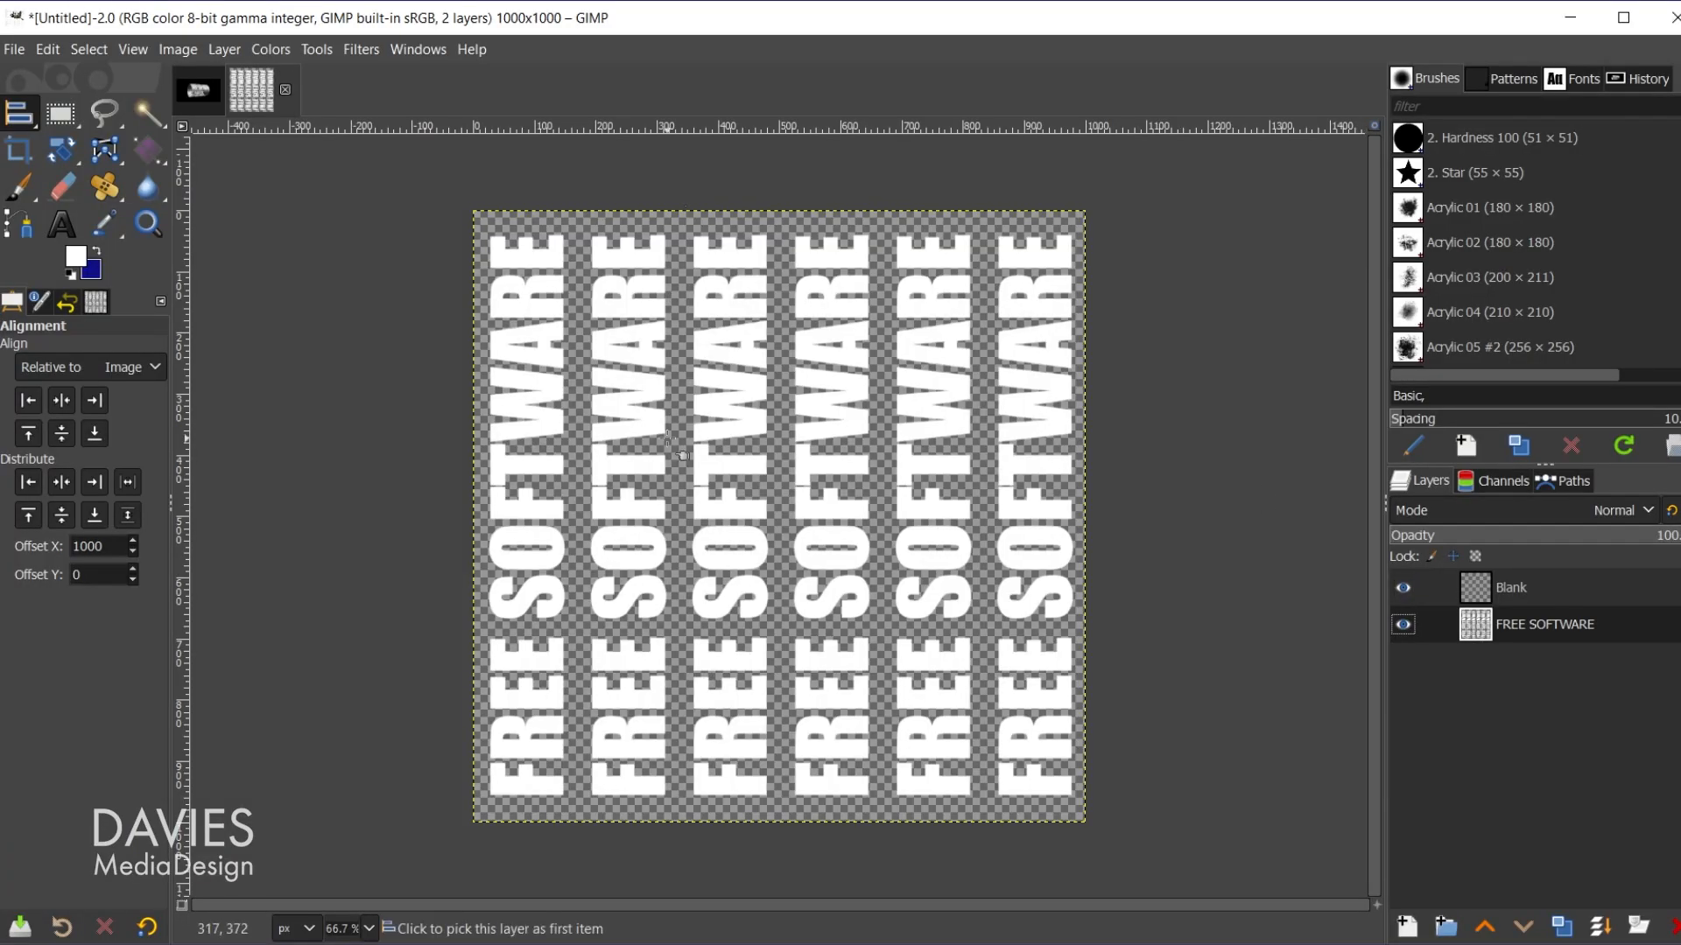
key("slash")
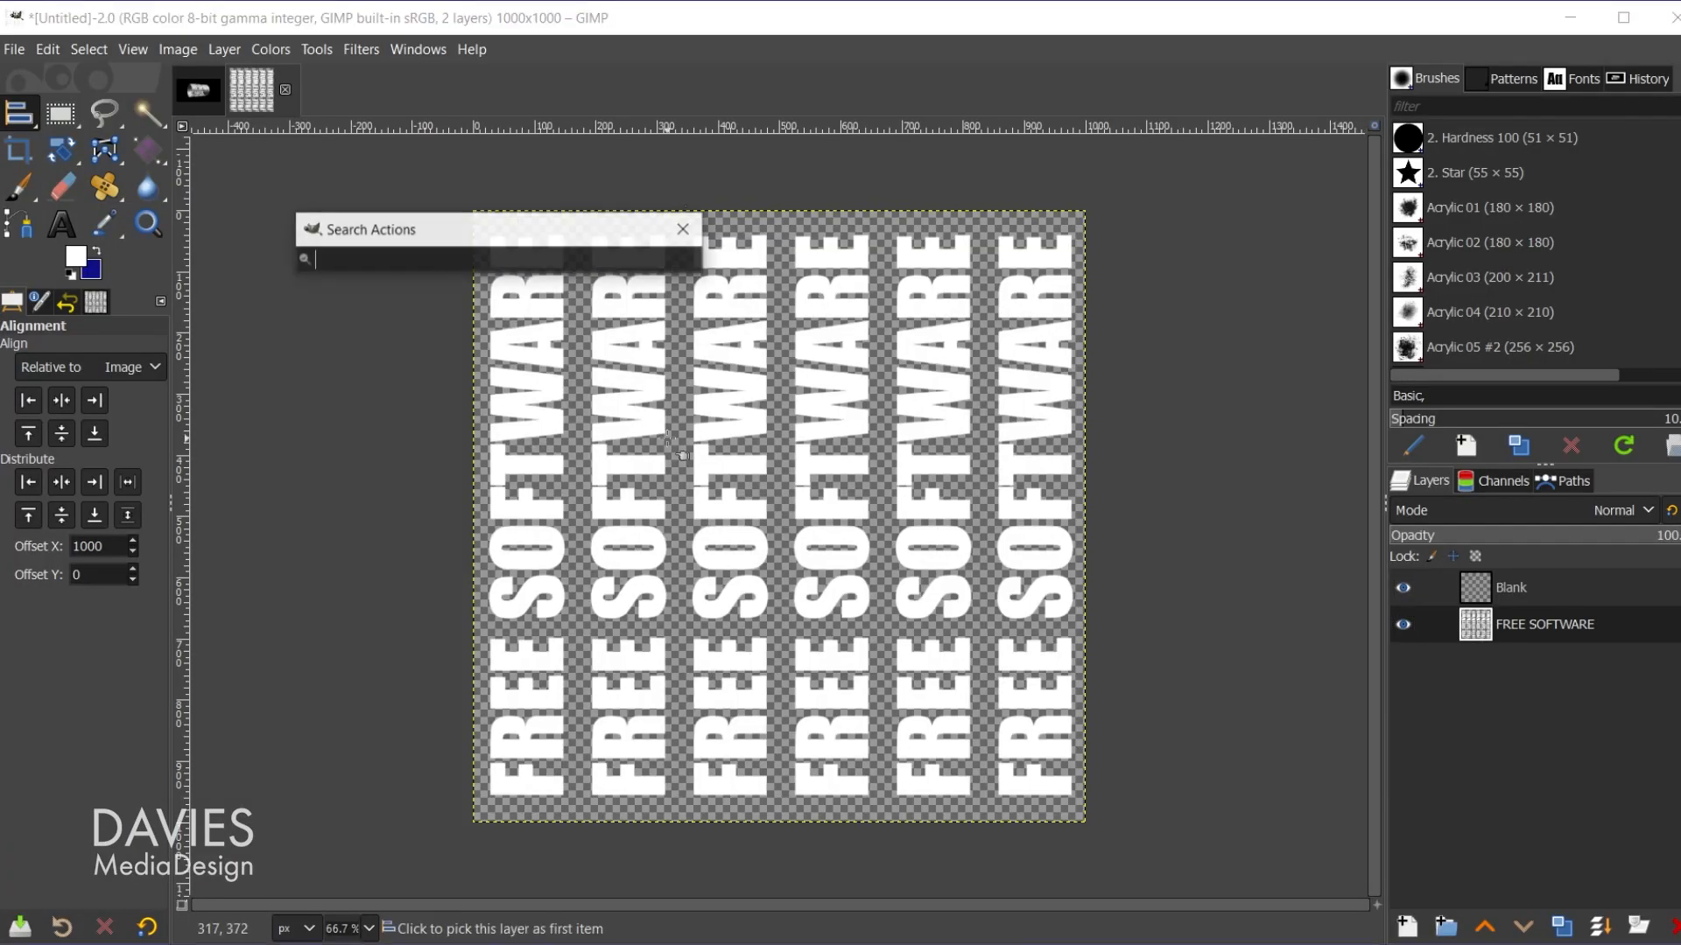
left_click(459, 51)
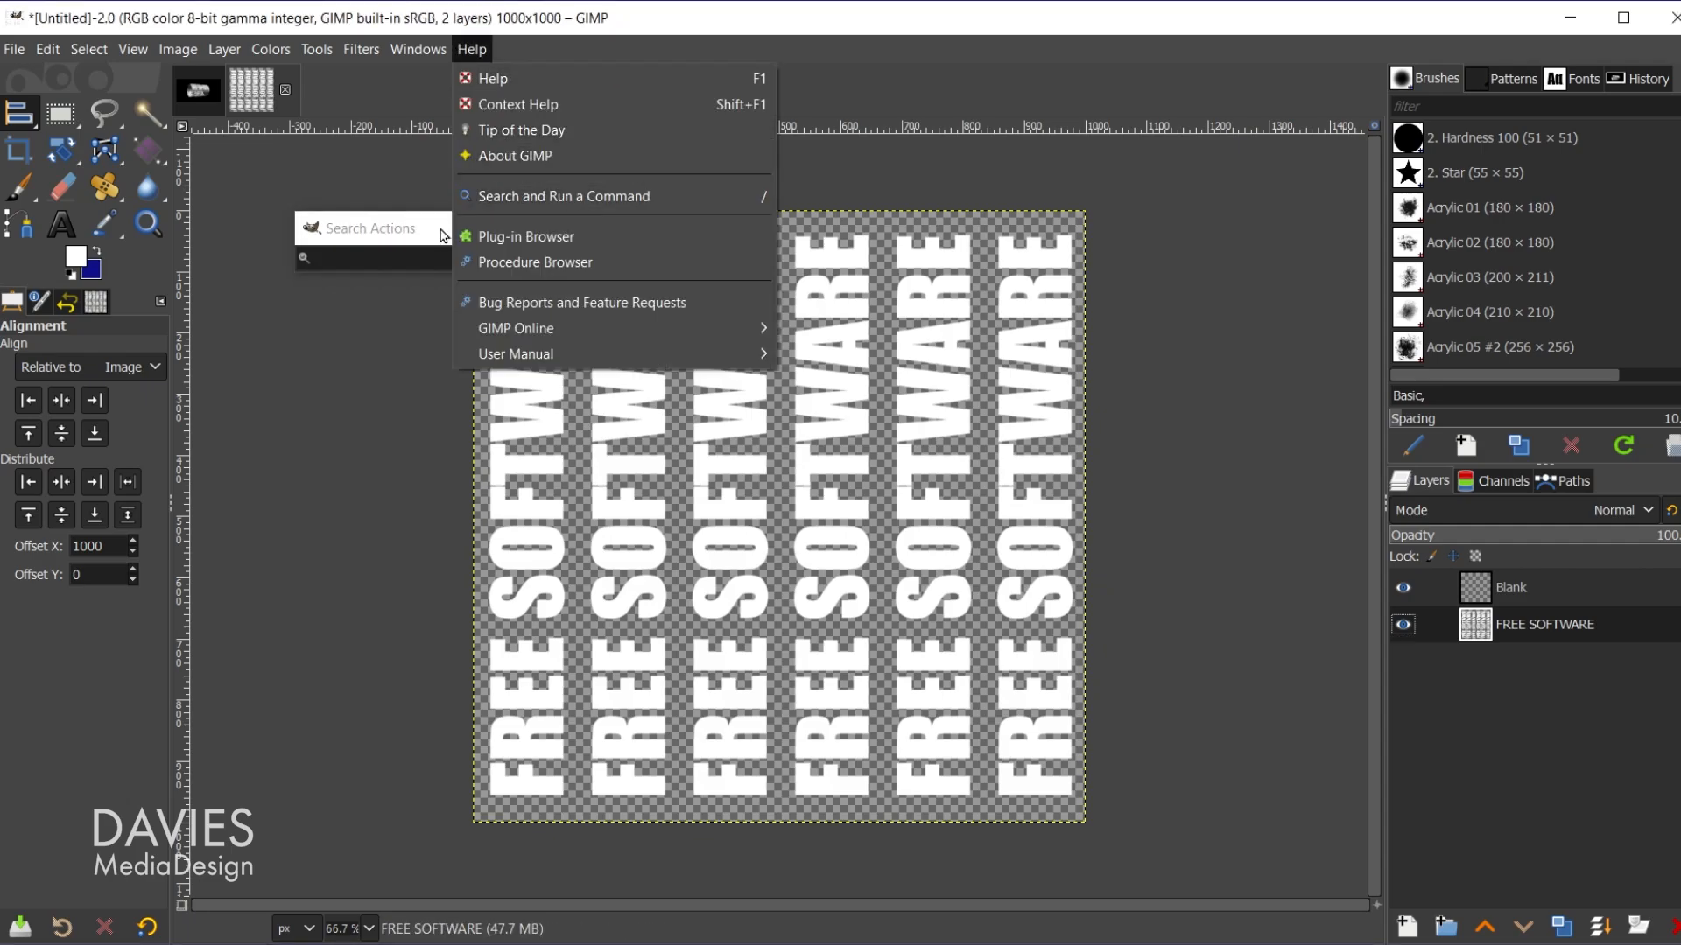
left_click(398, 233)
left_click(426, 252)
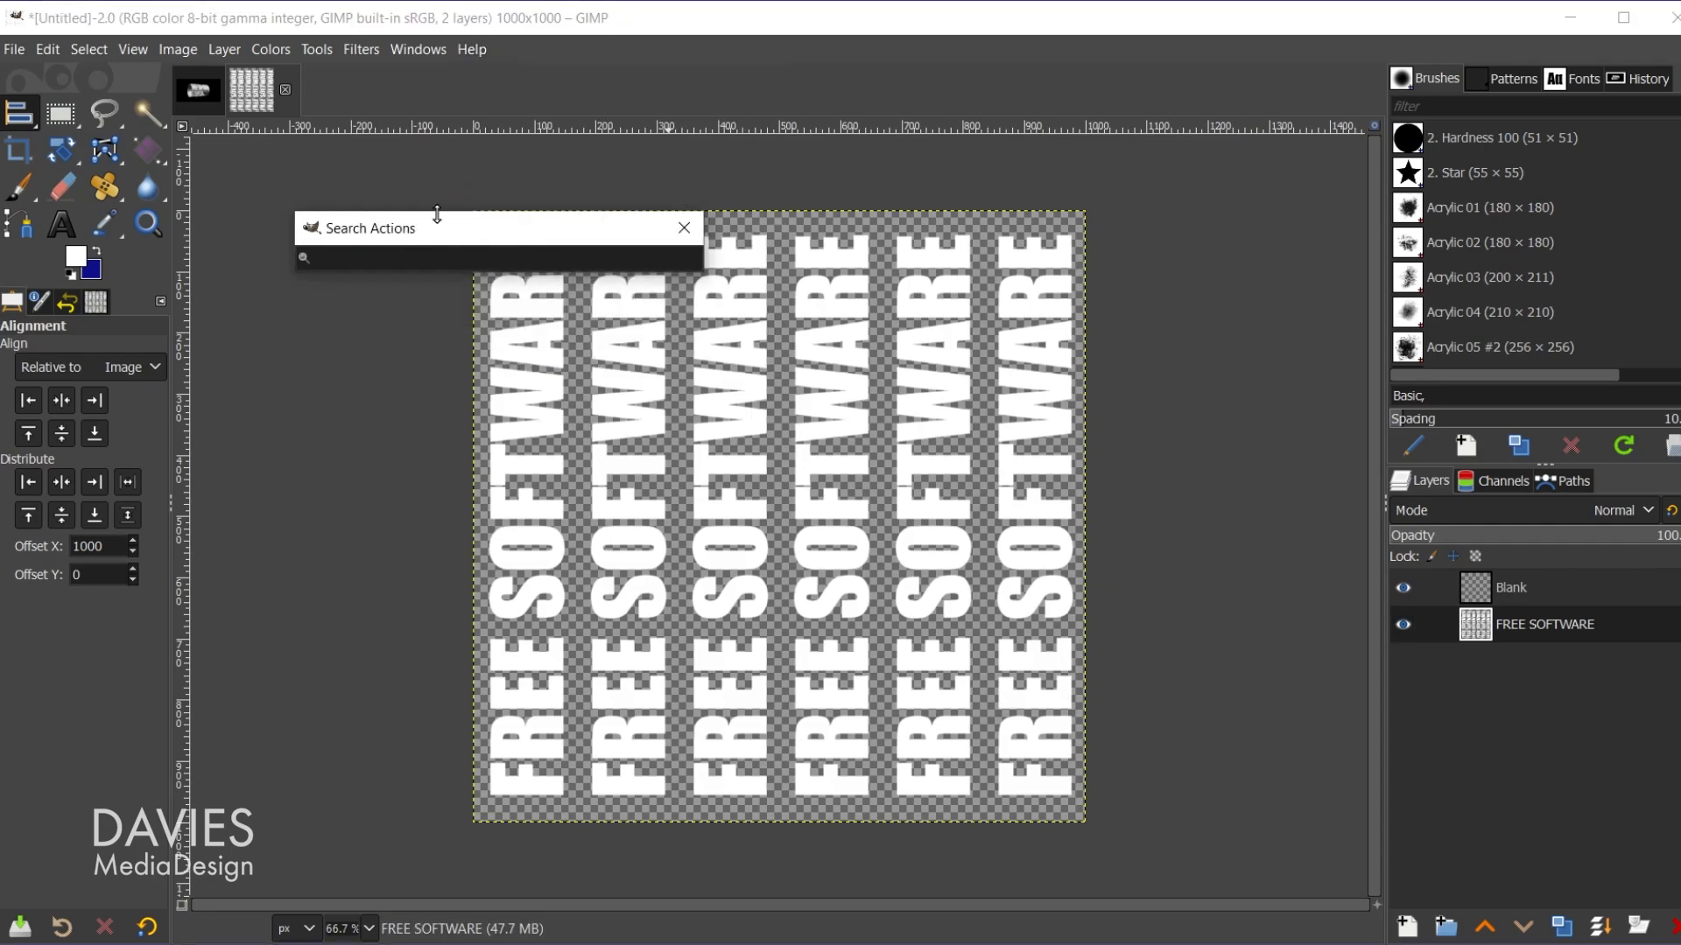
type("Map")
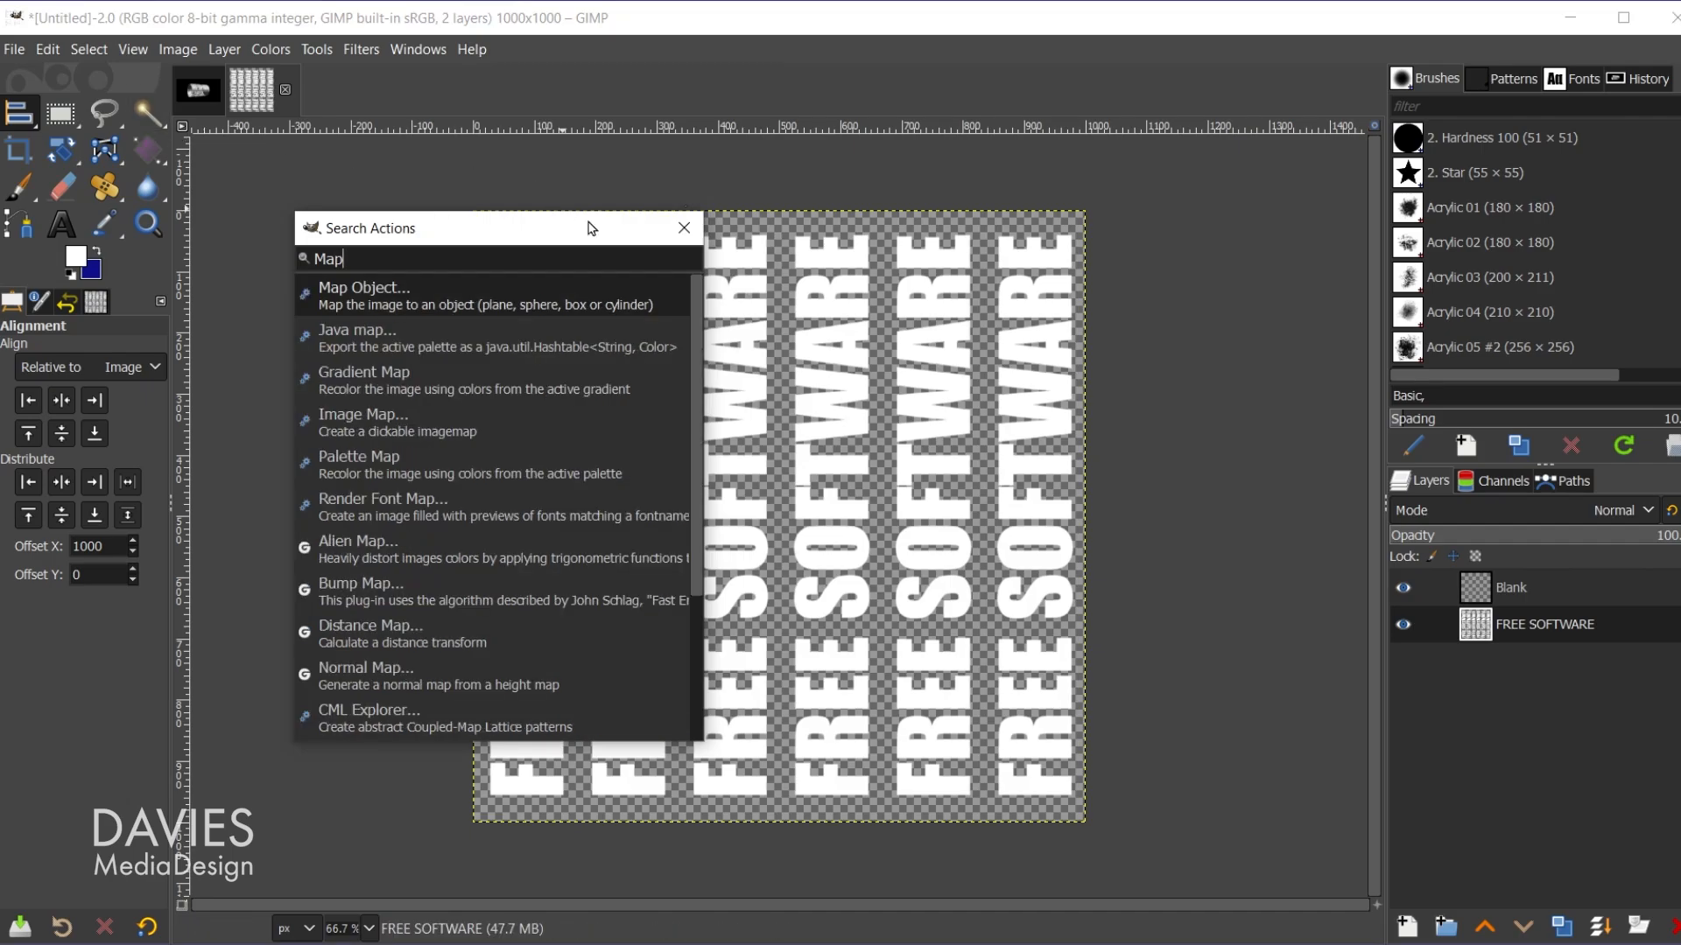
left_click(389, 305)
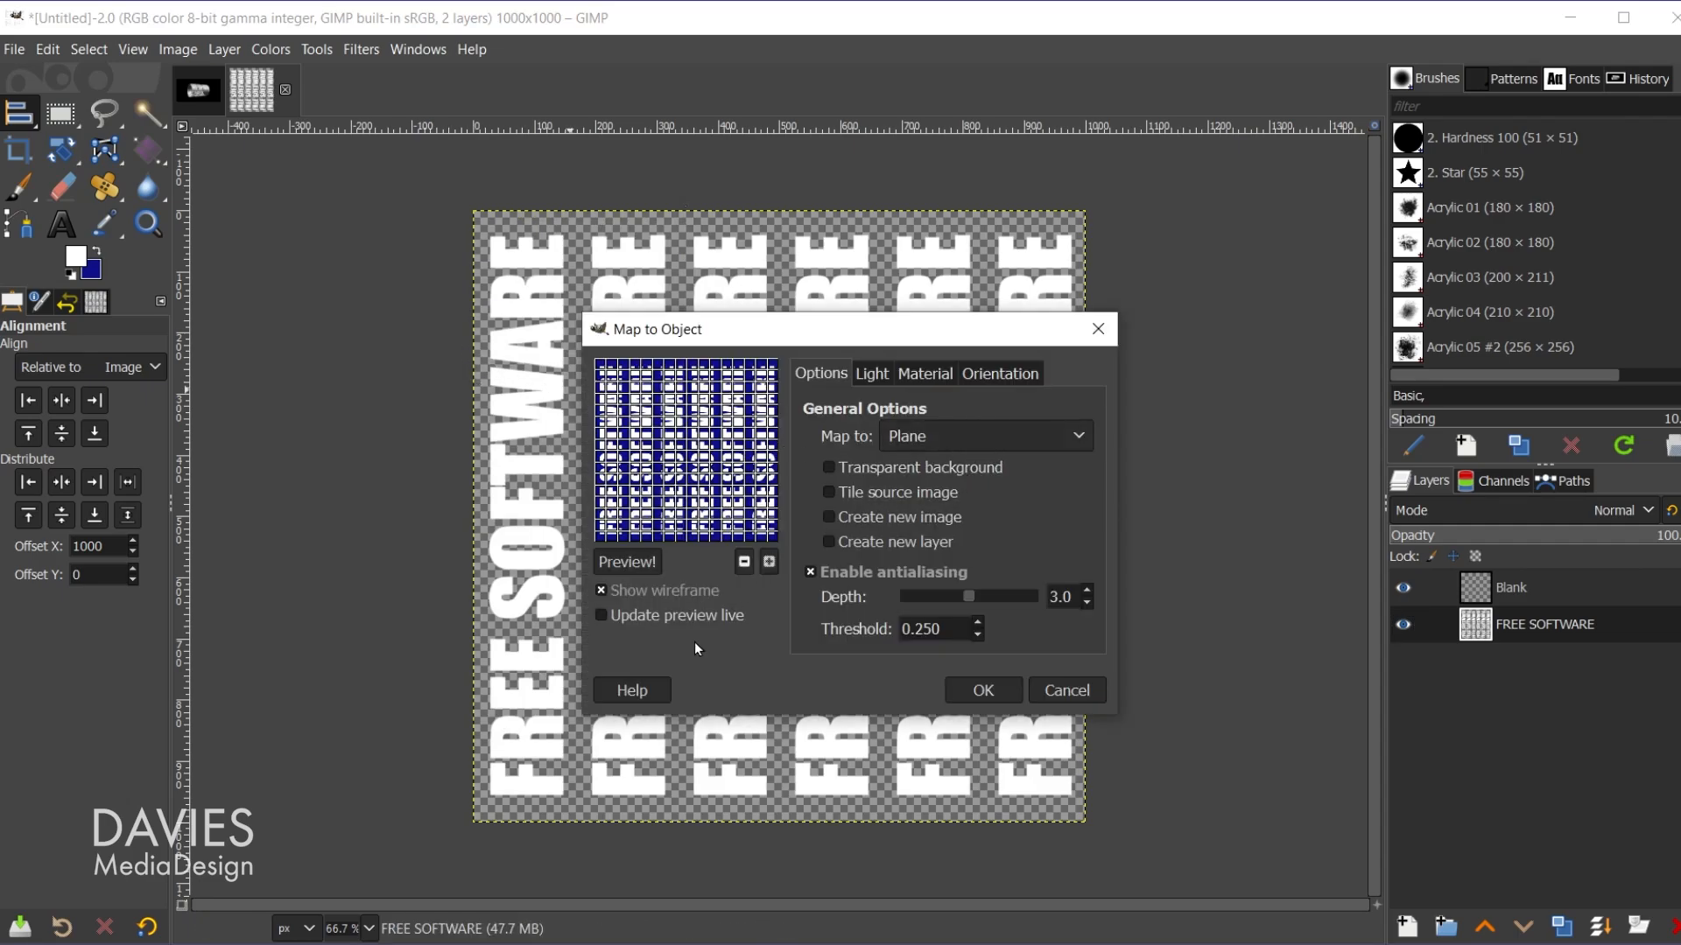
Map to a cylinder on a new layer with transparent background, antialiasing depth 5.0 and live preview, with the wireframe hidden and the preview zoomed out.
left_click(1014, 430)
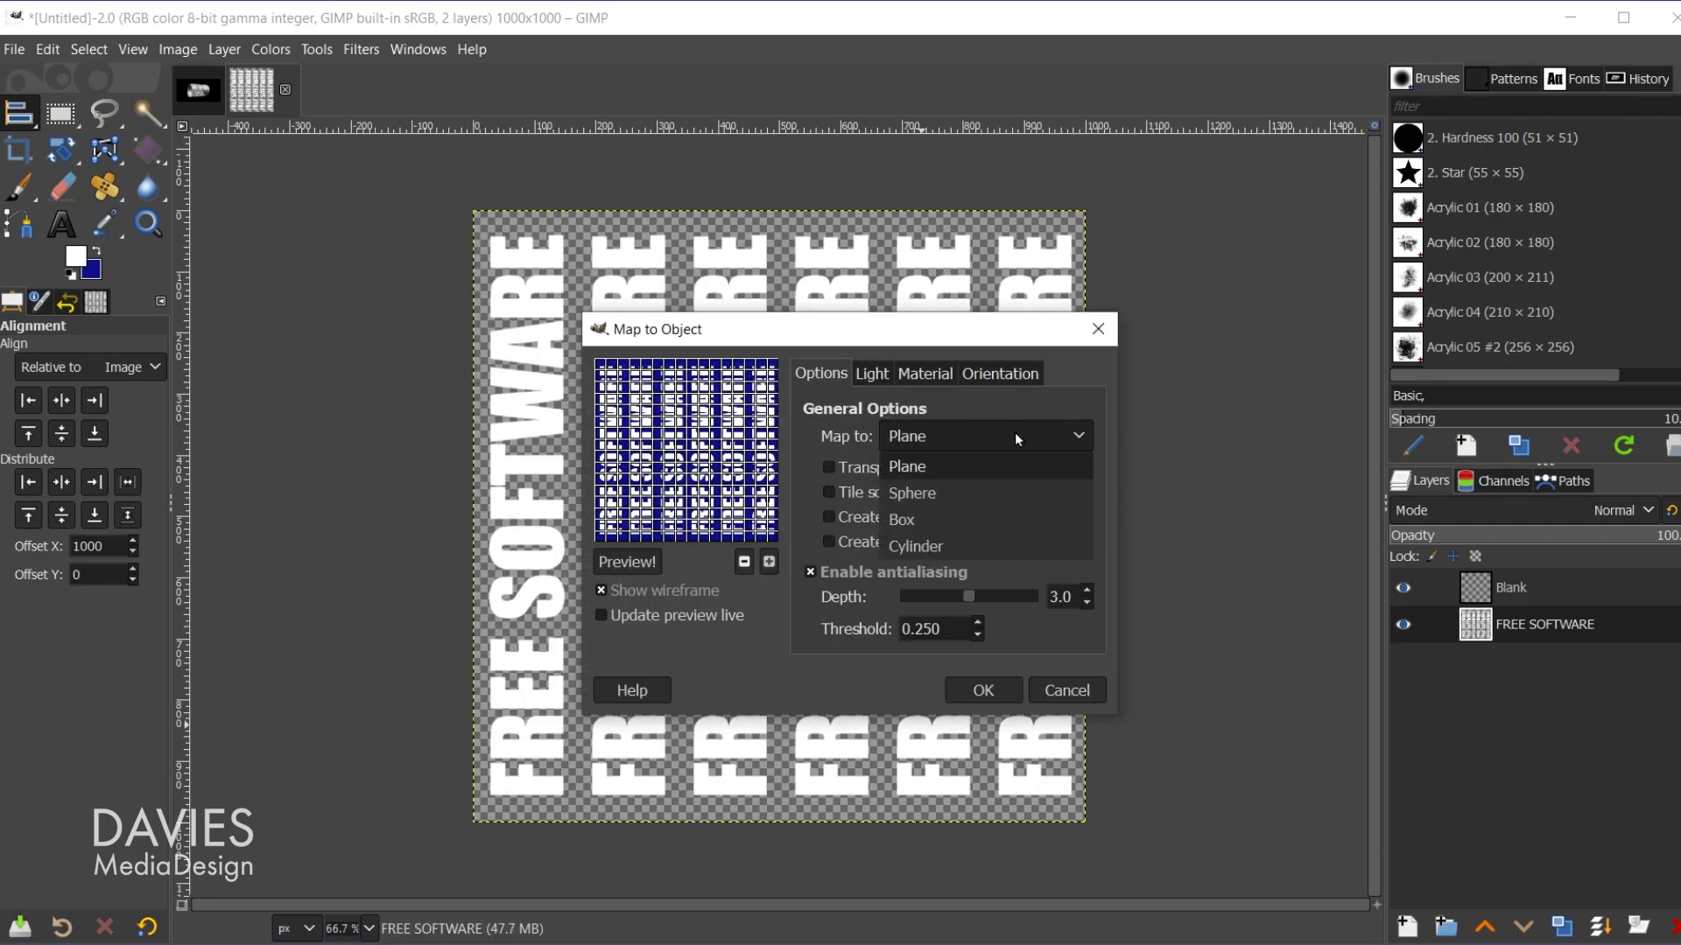
left_click(1016, 544)
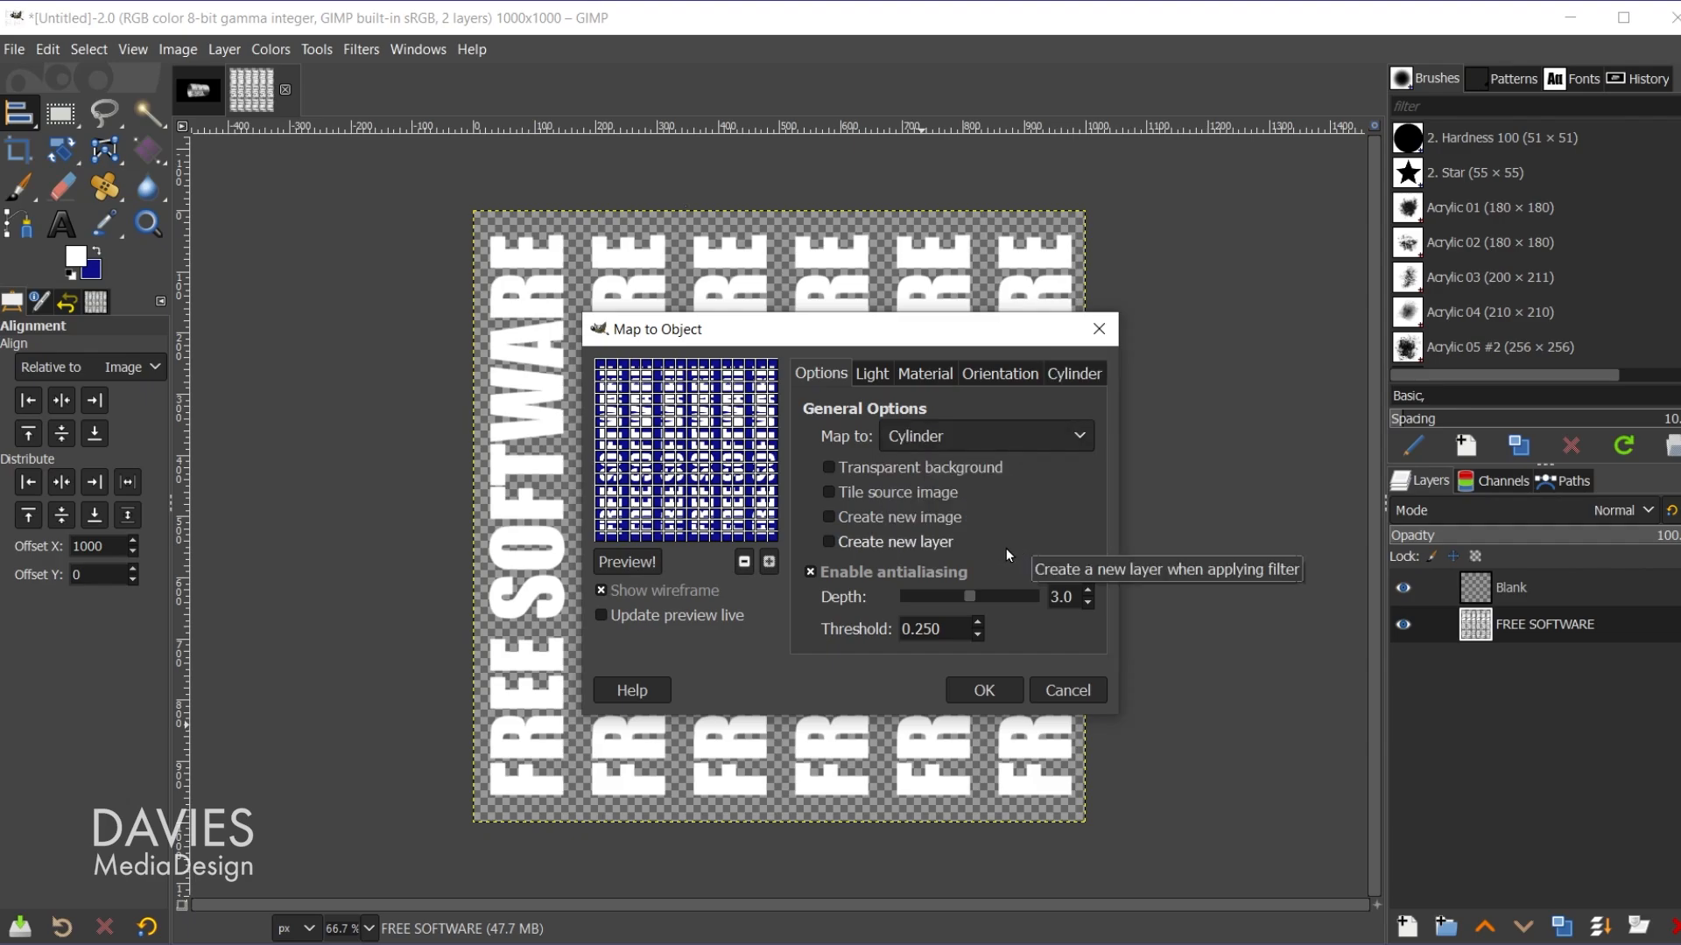
left_click(829, 468)
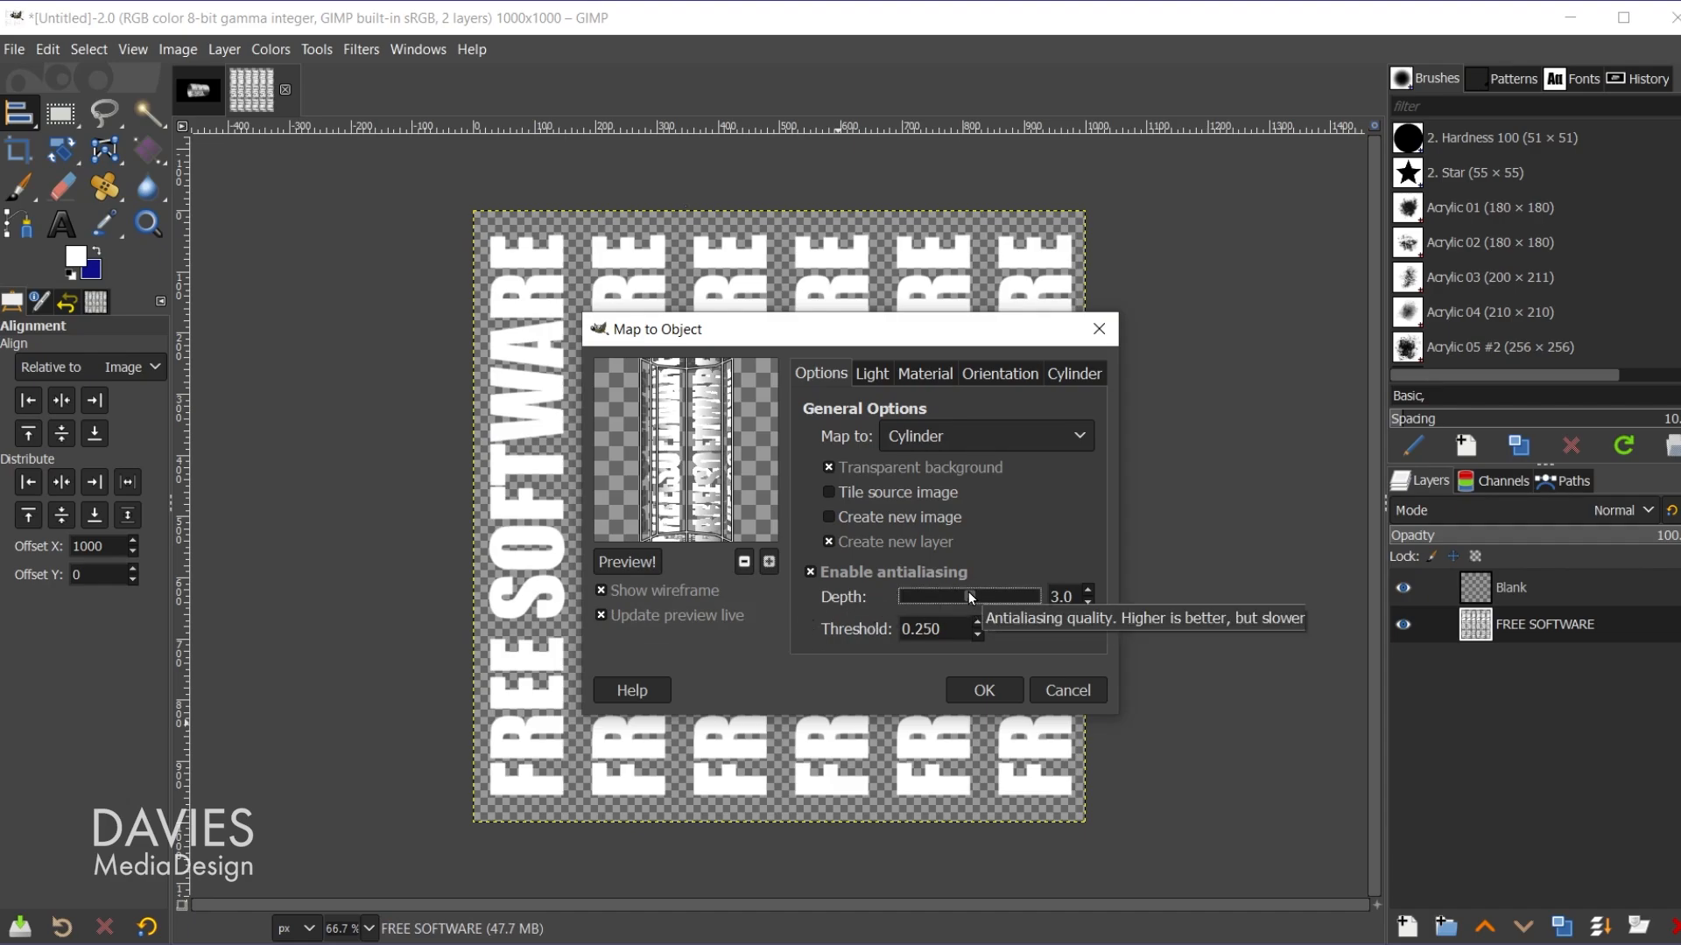
left_click_drag(968, 592, 1128, 599)
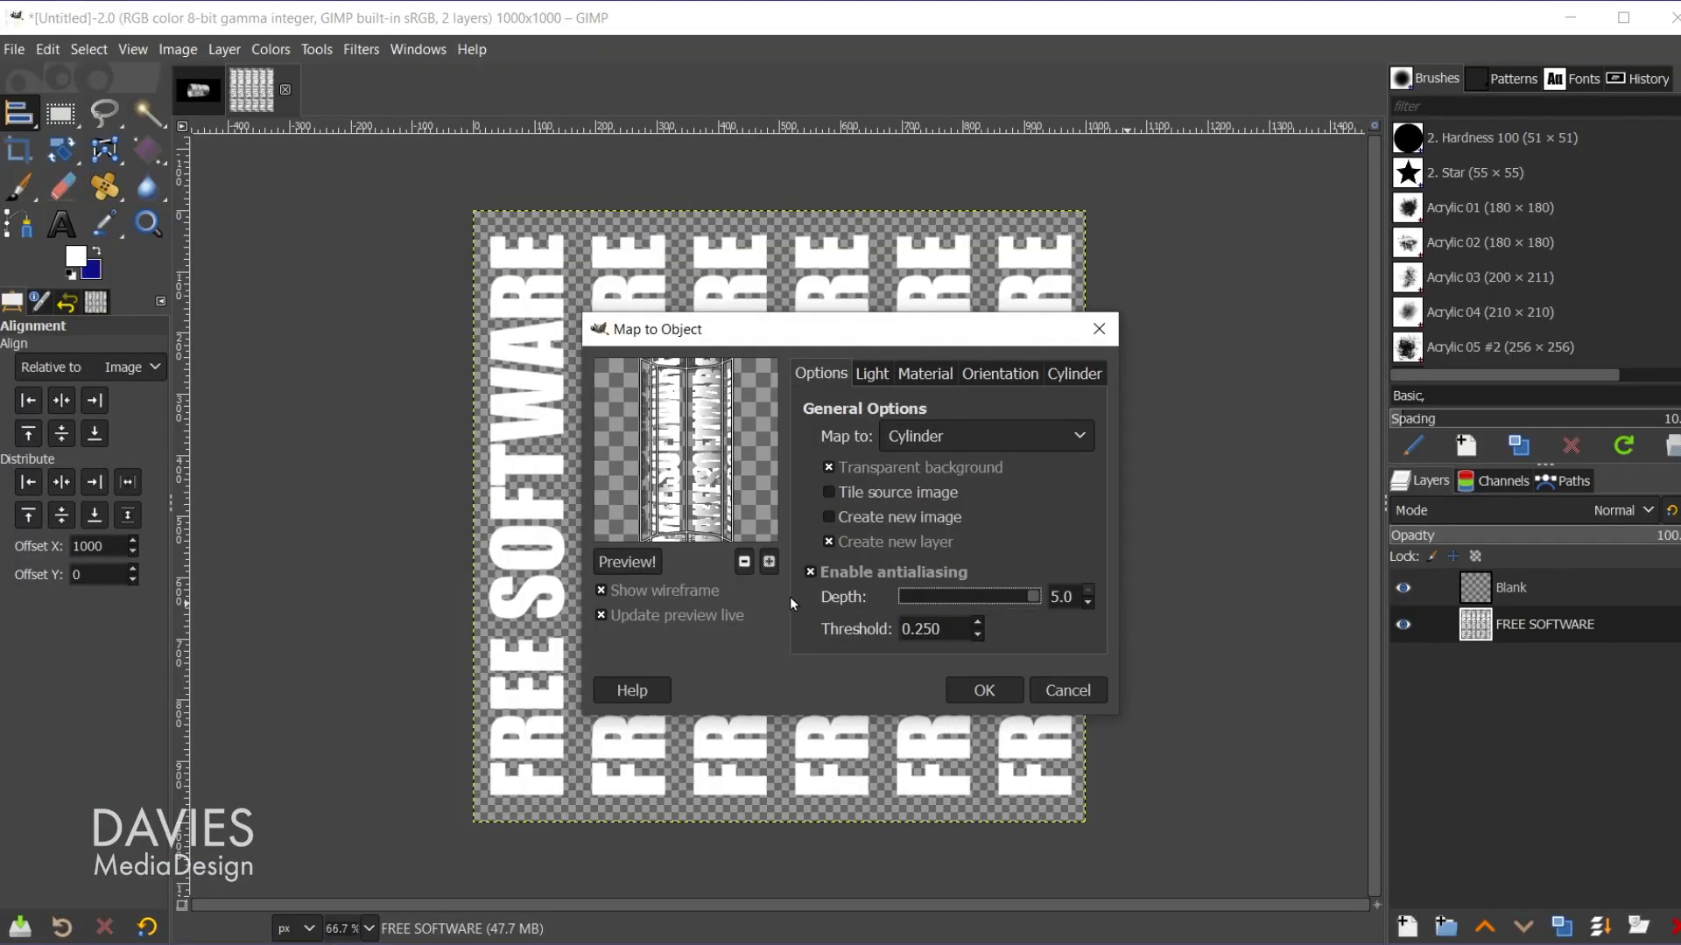
left_click(648, 590)
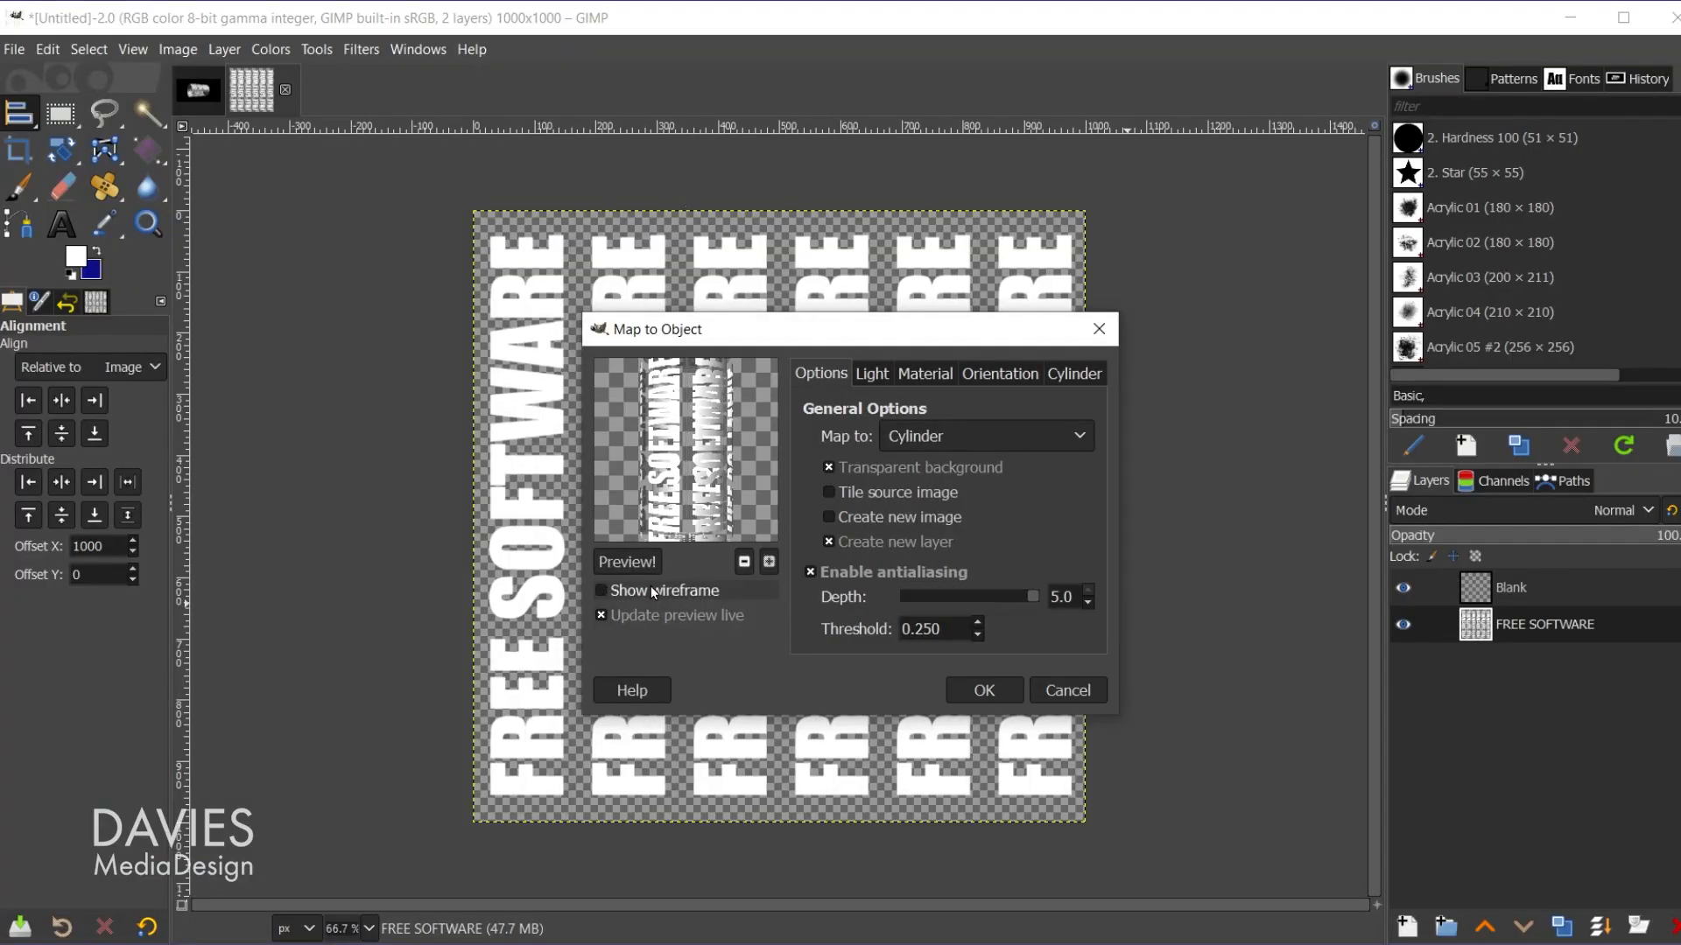
left_click(744, 563)
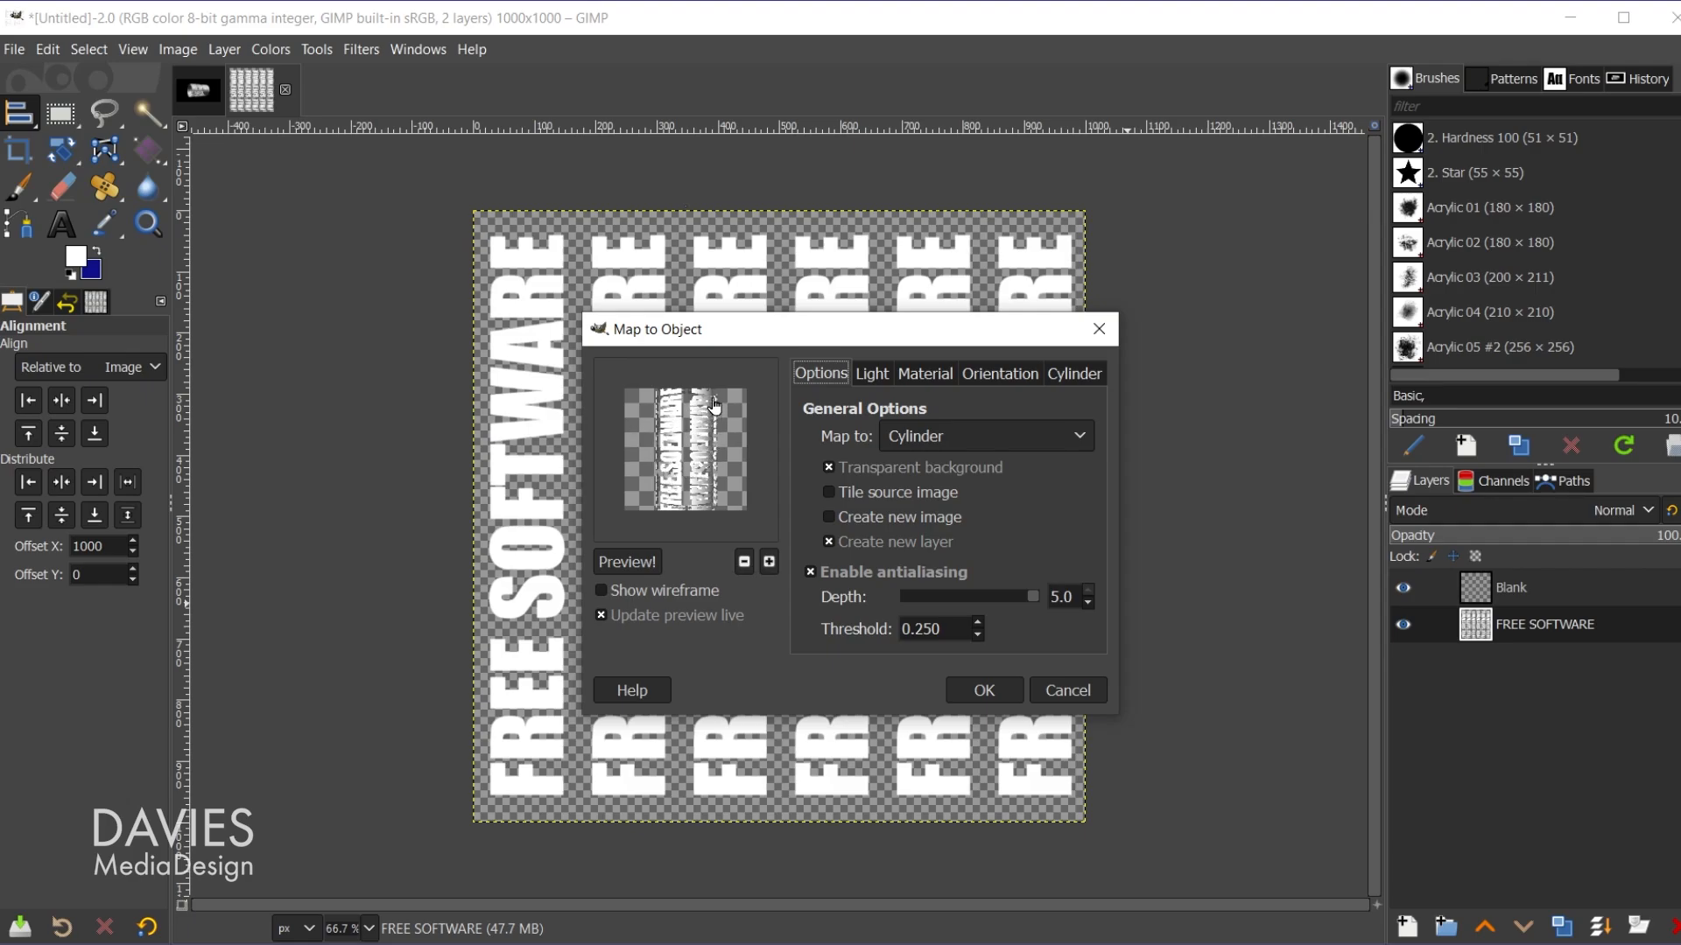
Orient the cylinder with Z position -0.79114 and rotation X 77.5, Y 0.0 and Z -129.9.
left_click(1000, 374)
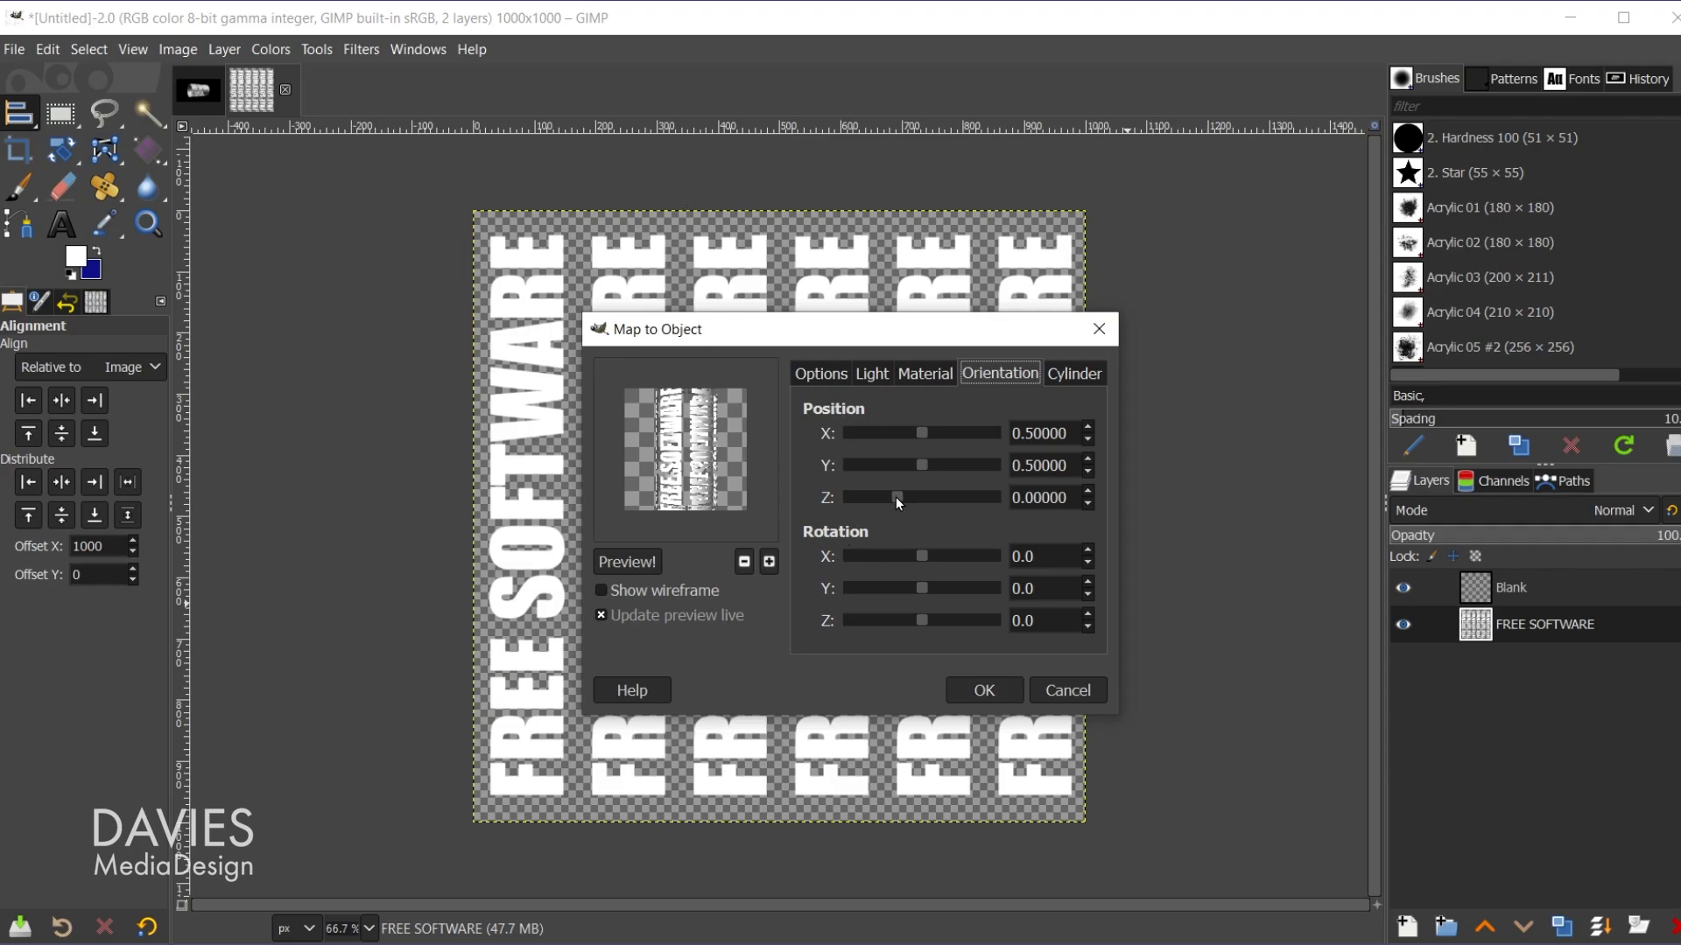
mouse_move(895, 496)
left_mouse_down()
mouse_move(917, 495)
mouse_move(863, 494)
left_mouse_up()
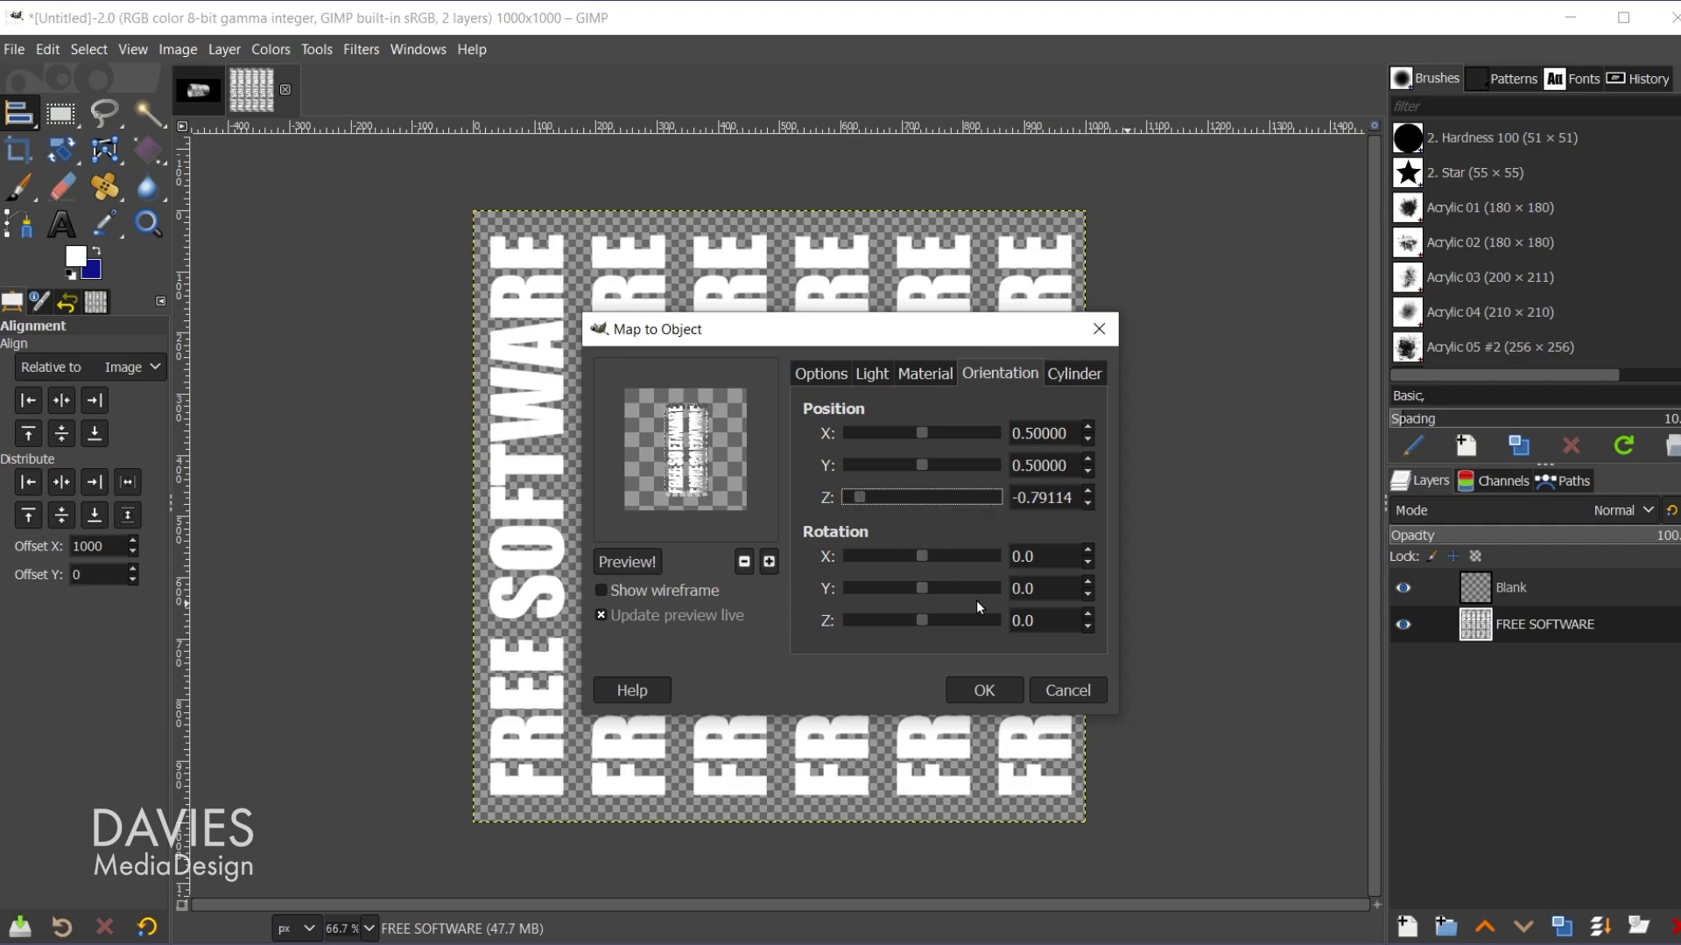
left_click_drag(919, 557, 942, 550)
left_click_drag(899, 552, 942, 619)
left_click_drag(910, 558, 942, 565)
left_click_drag(942, 622, 935, 617)
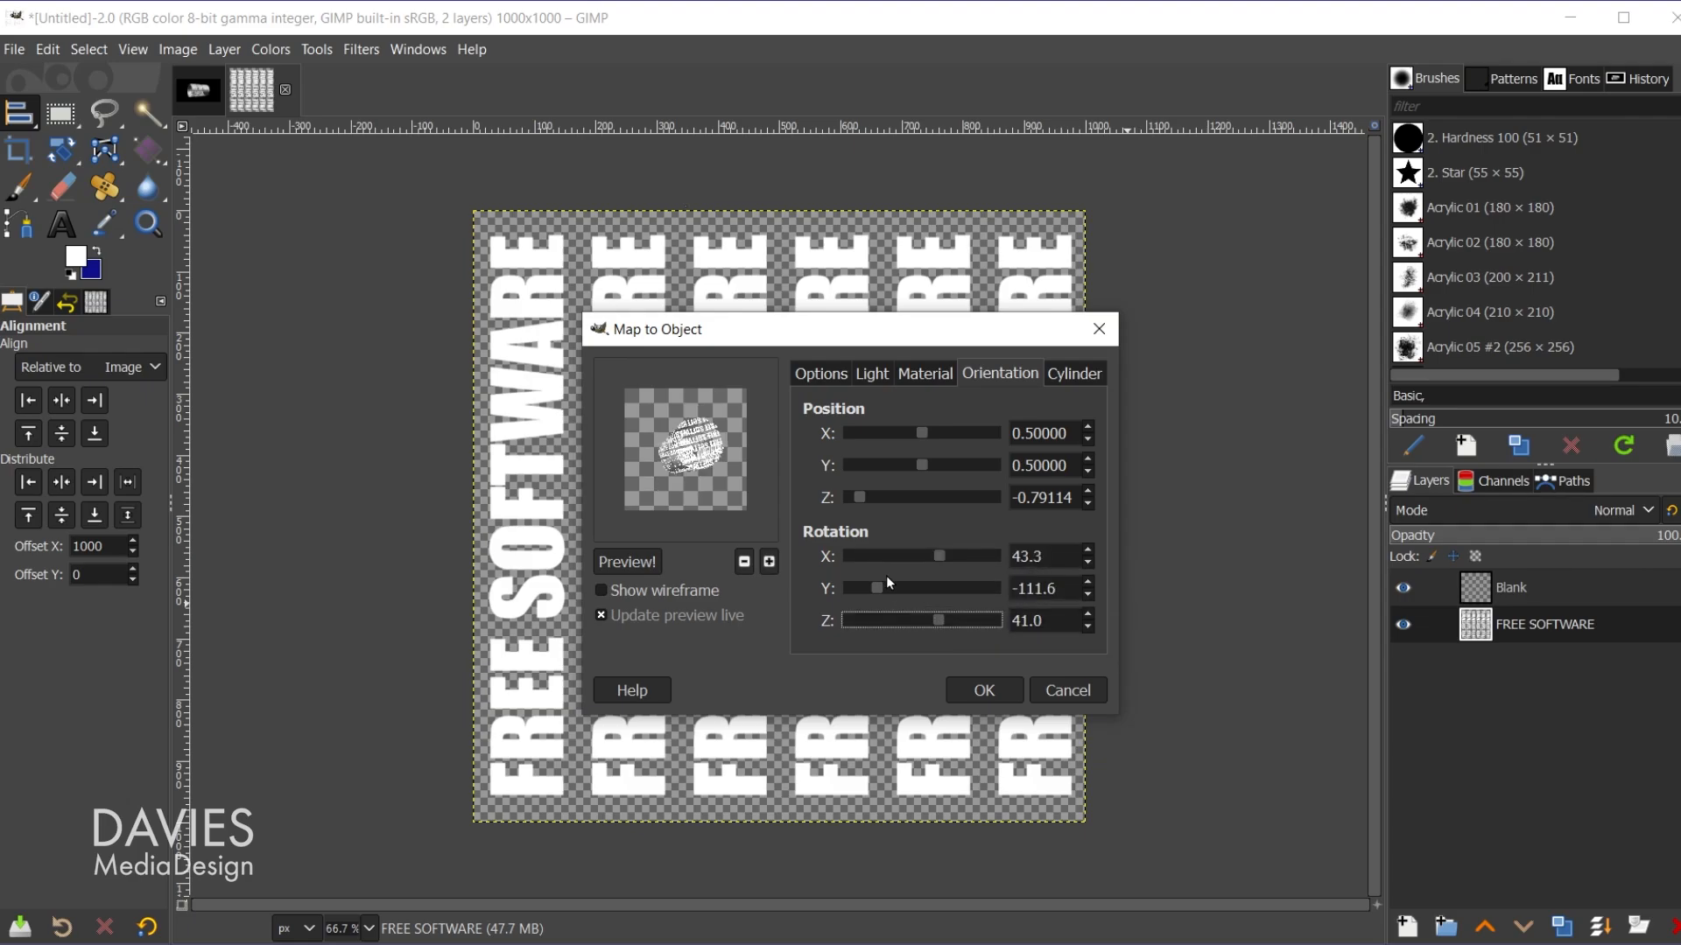
left_click_drag(935, 560, 901, 549)
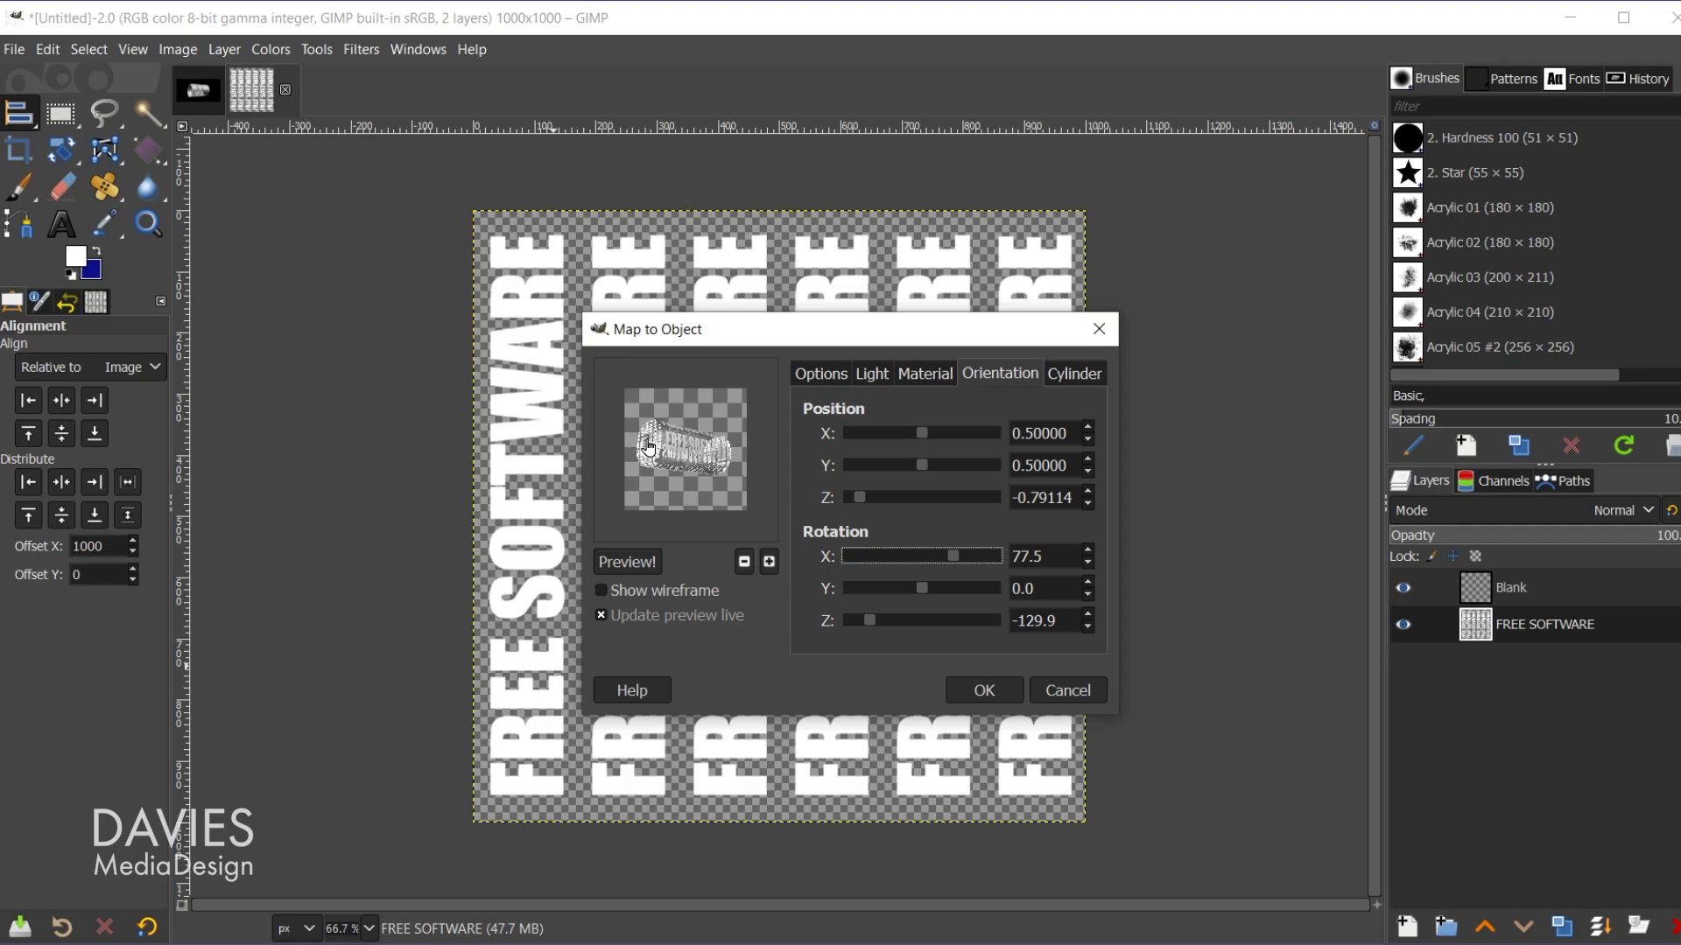
Use the Blank layer for the cylinder's top and bottom cap faces and refresh the preview.
left_click(1082, 375)
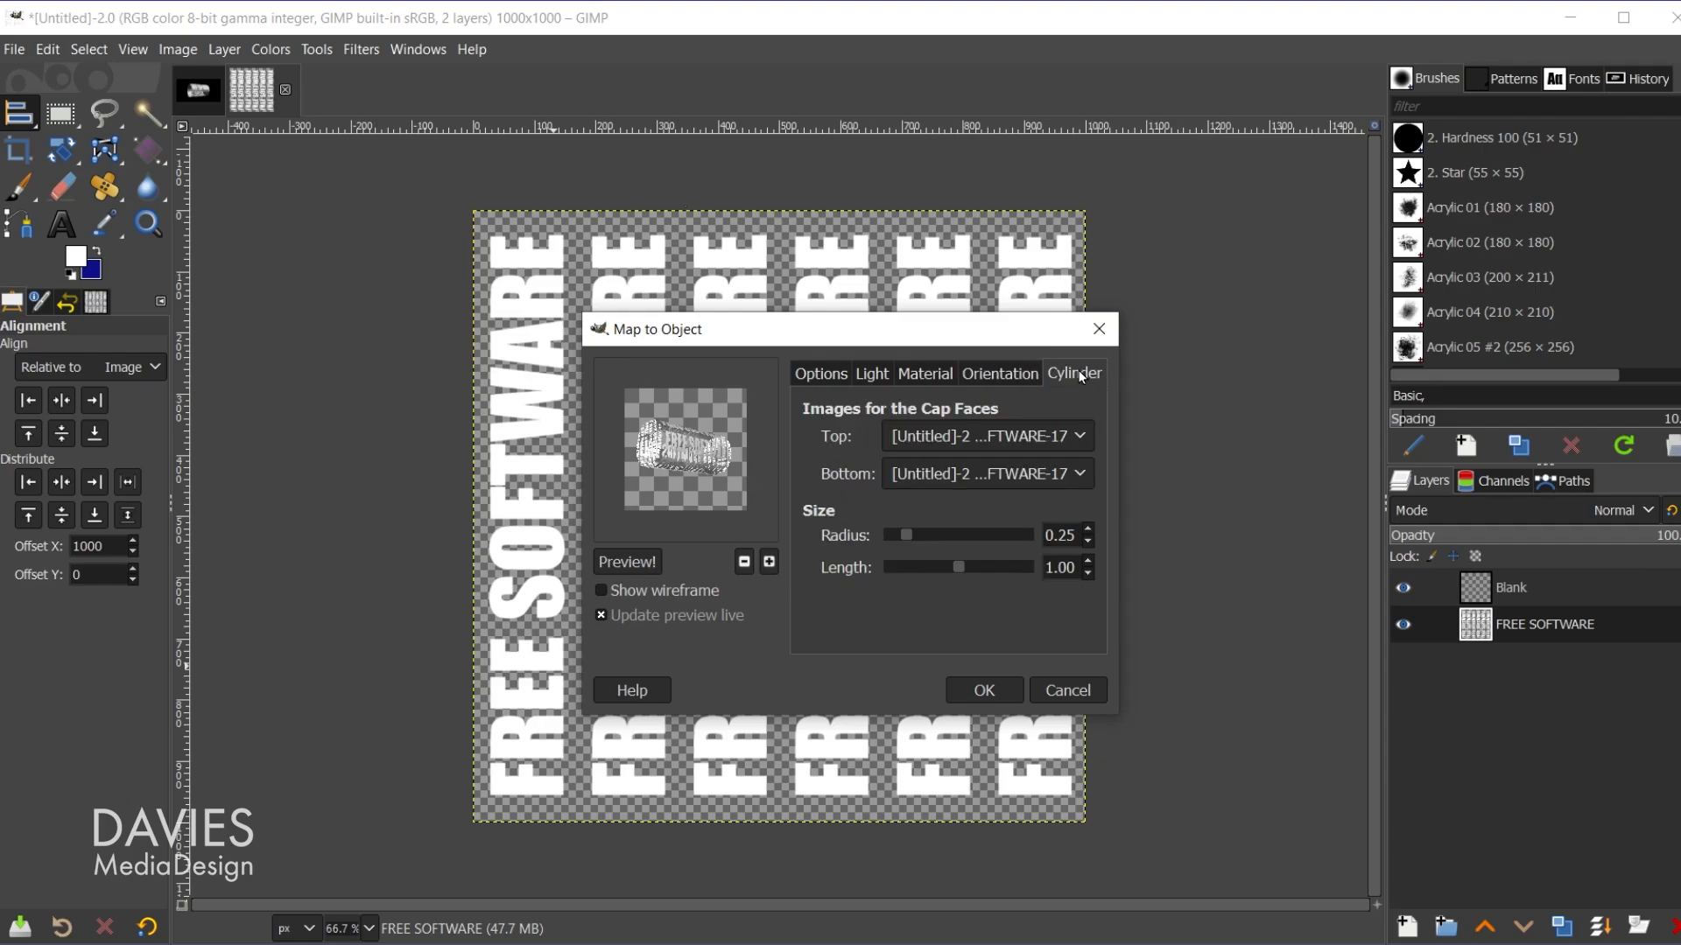
left_click(1045, 440)
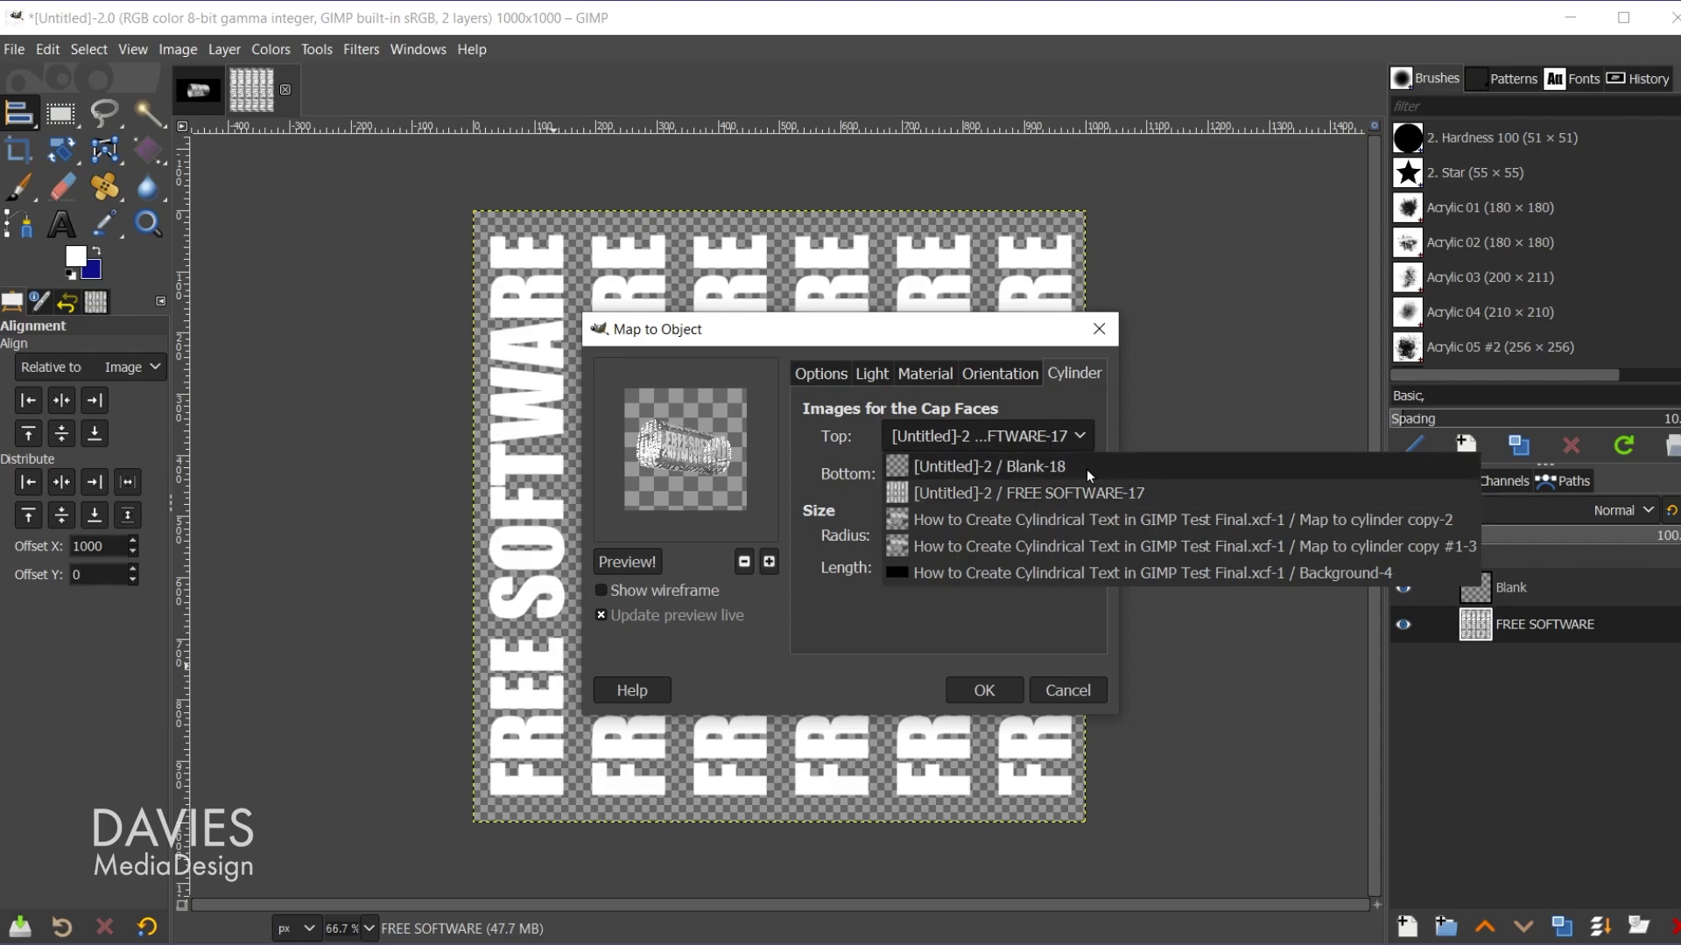
left_click(1085, 467)
left_click(1030, 471)
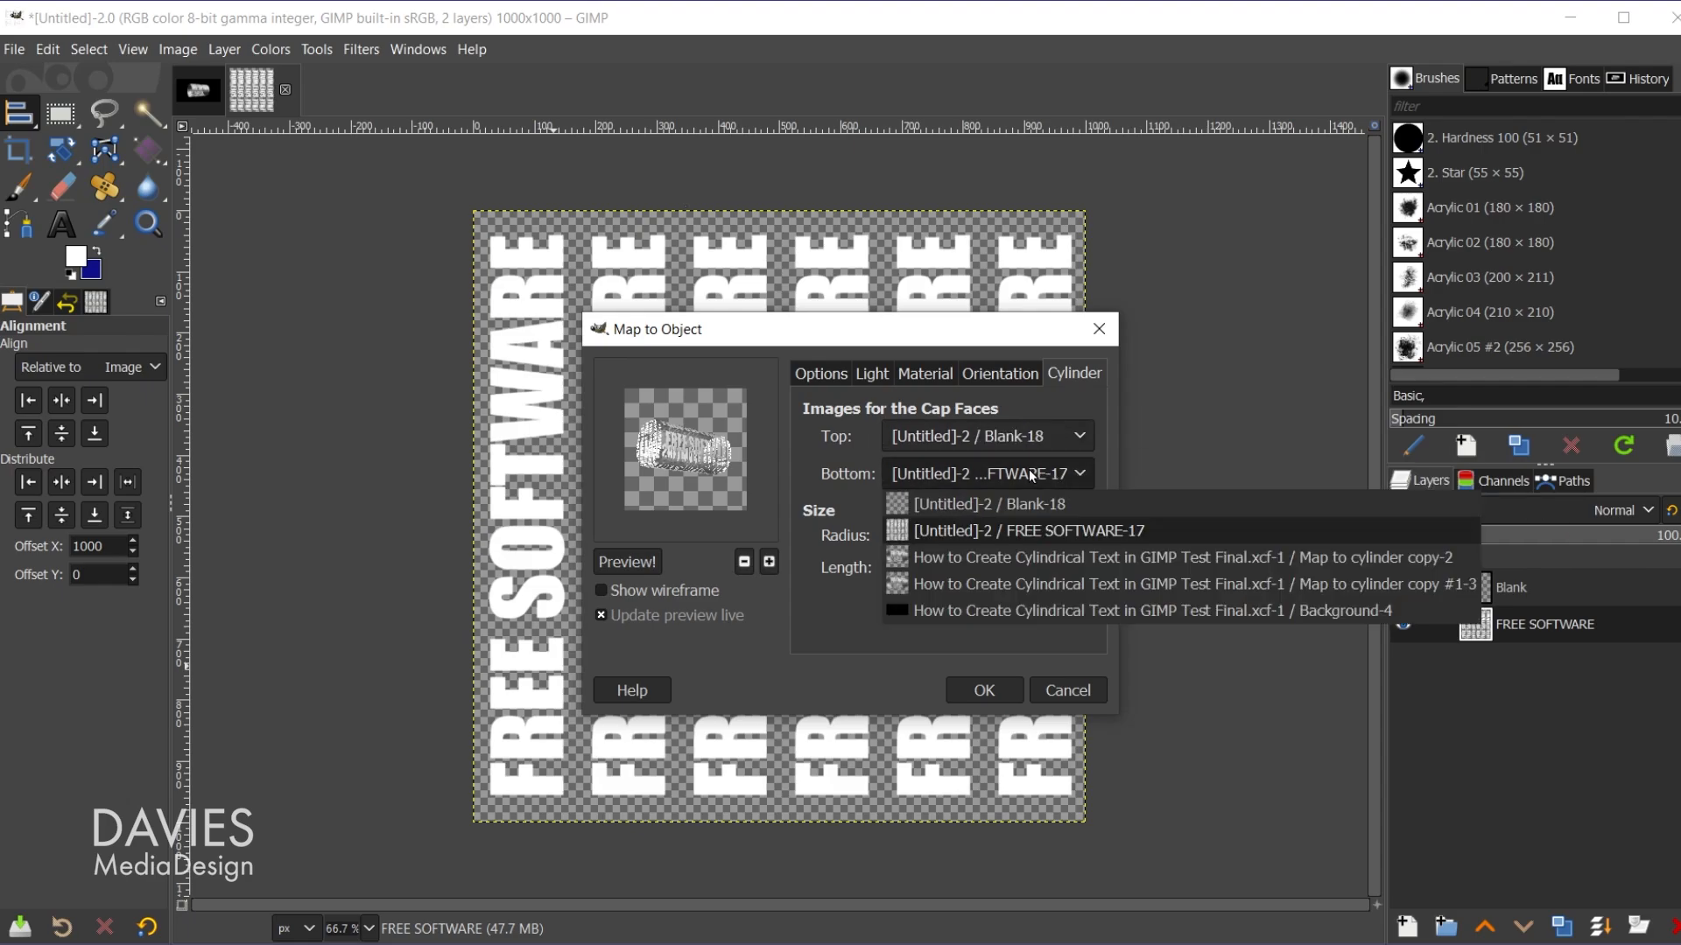
left_click(1062, 505)
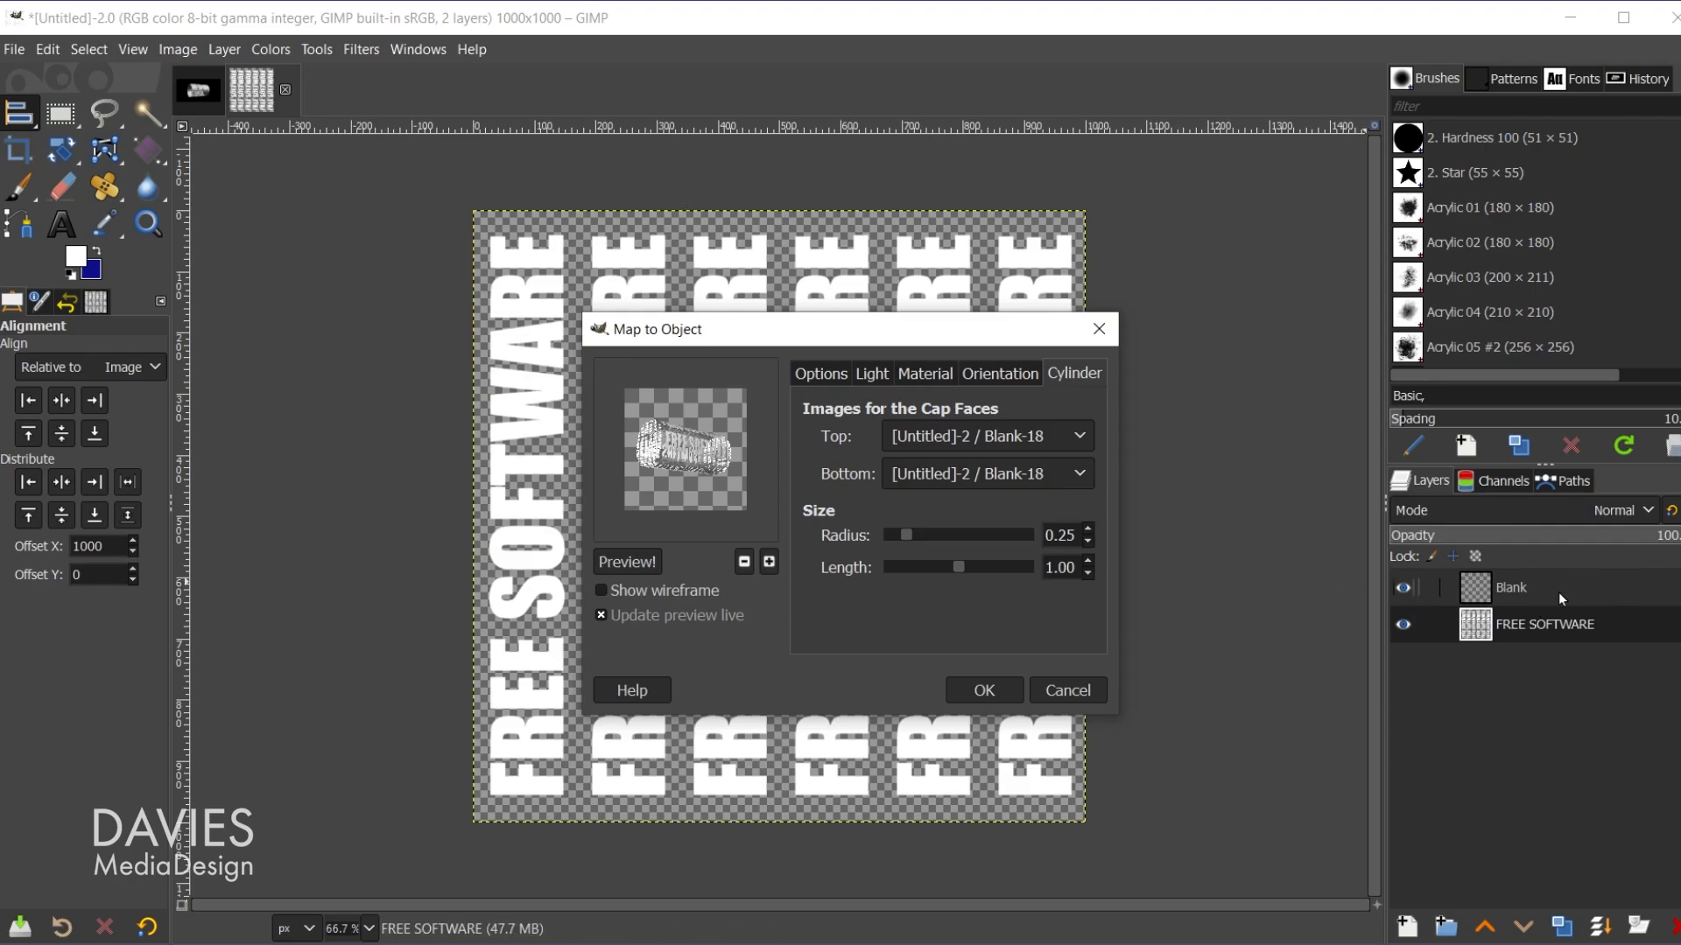
left_click(632, 563)
Change the light source to Directional light, set its direction vector to X 1.00 and Y -0.50, and adjust Z.
left_click(874, 380)
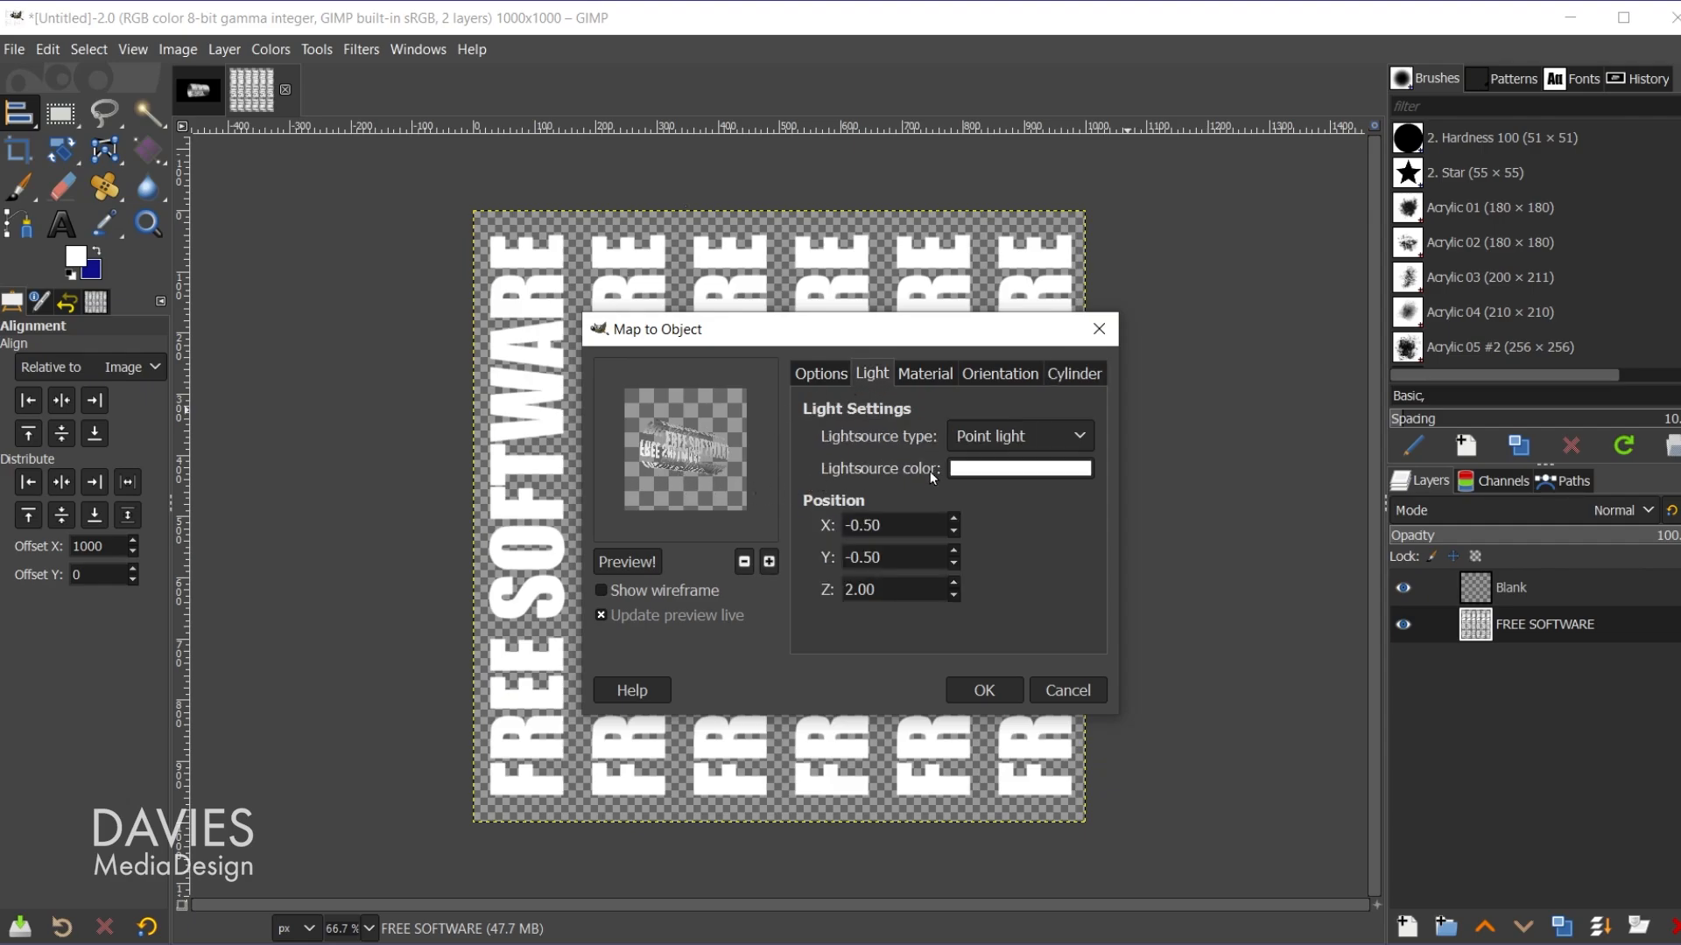
left_click(1030, 437)
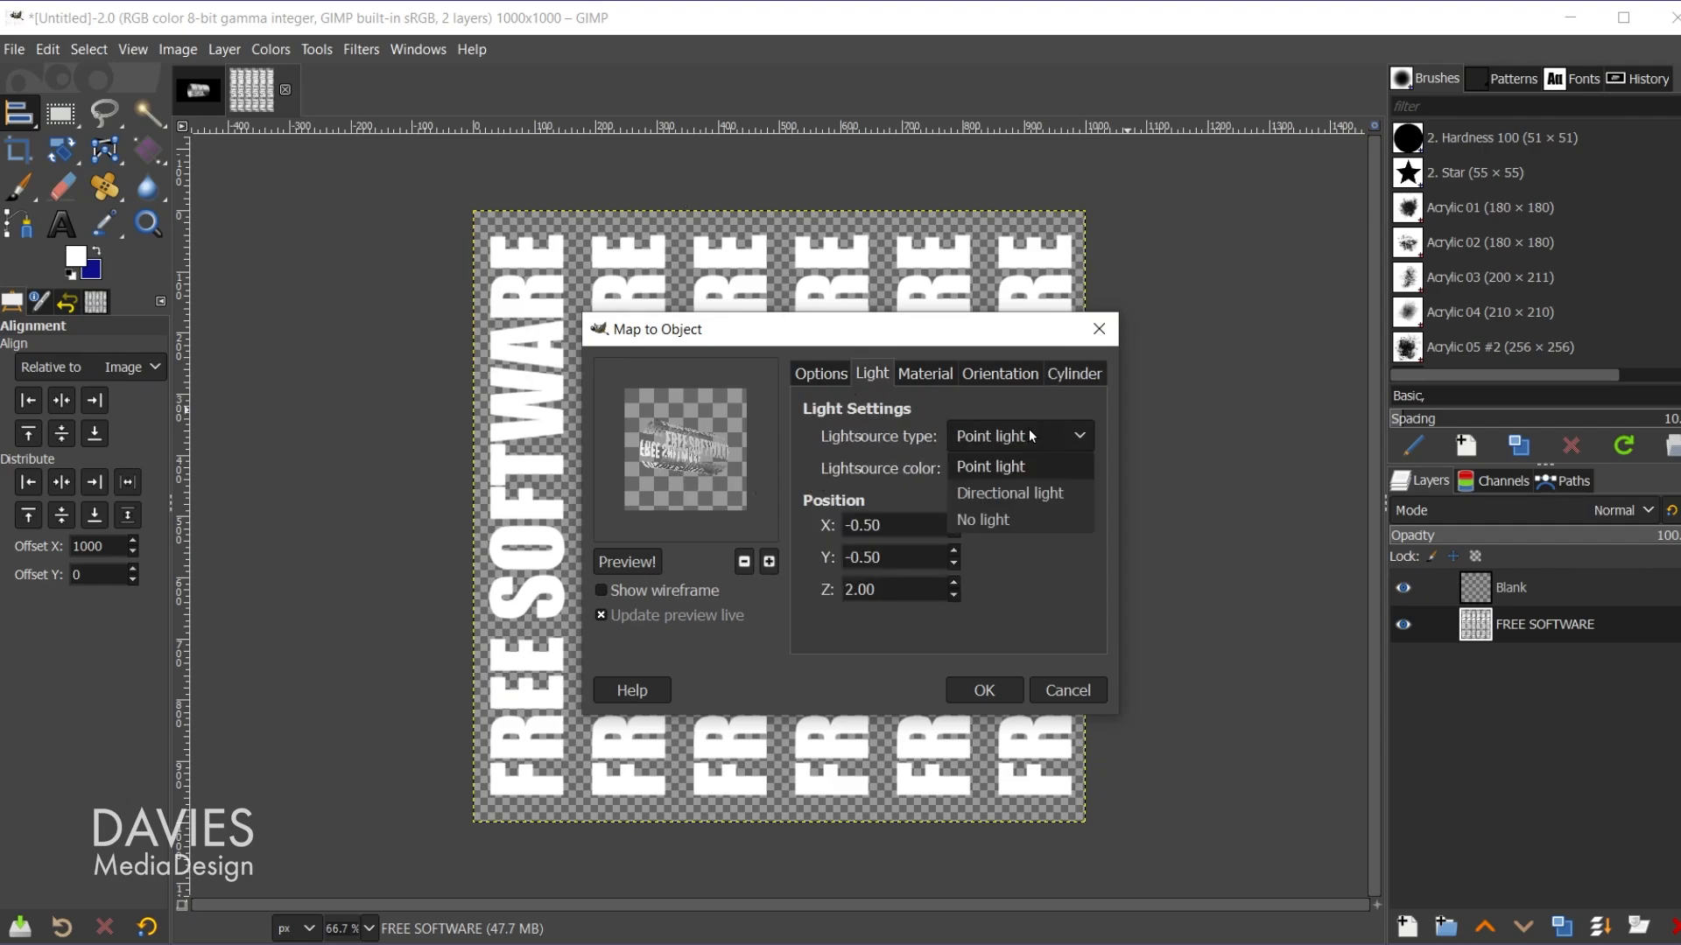
left_click(1039, 496)
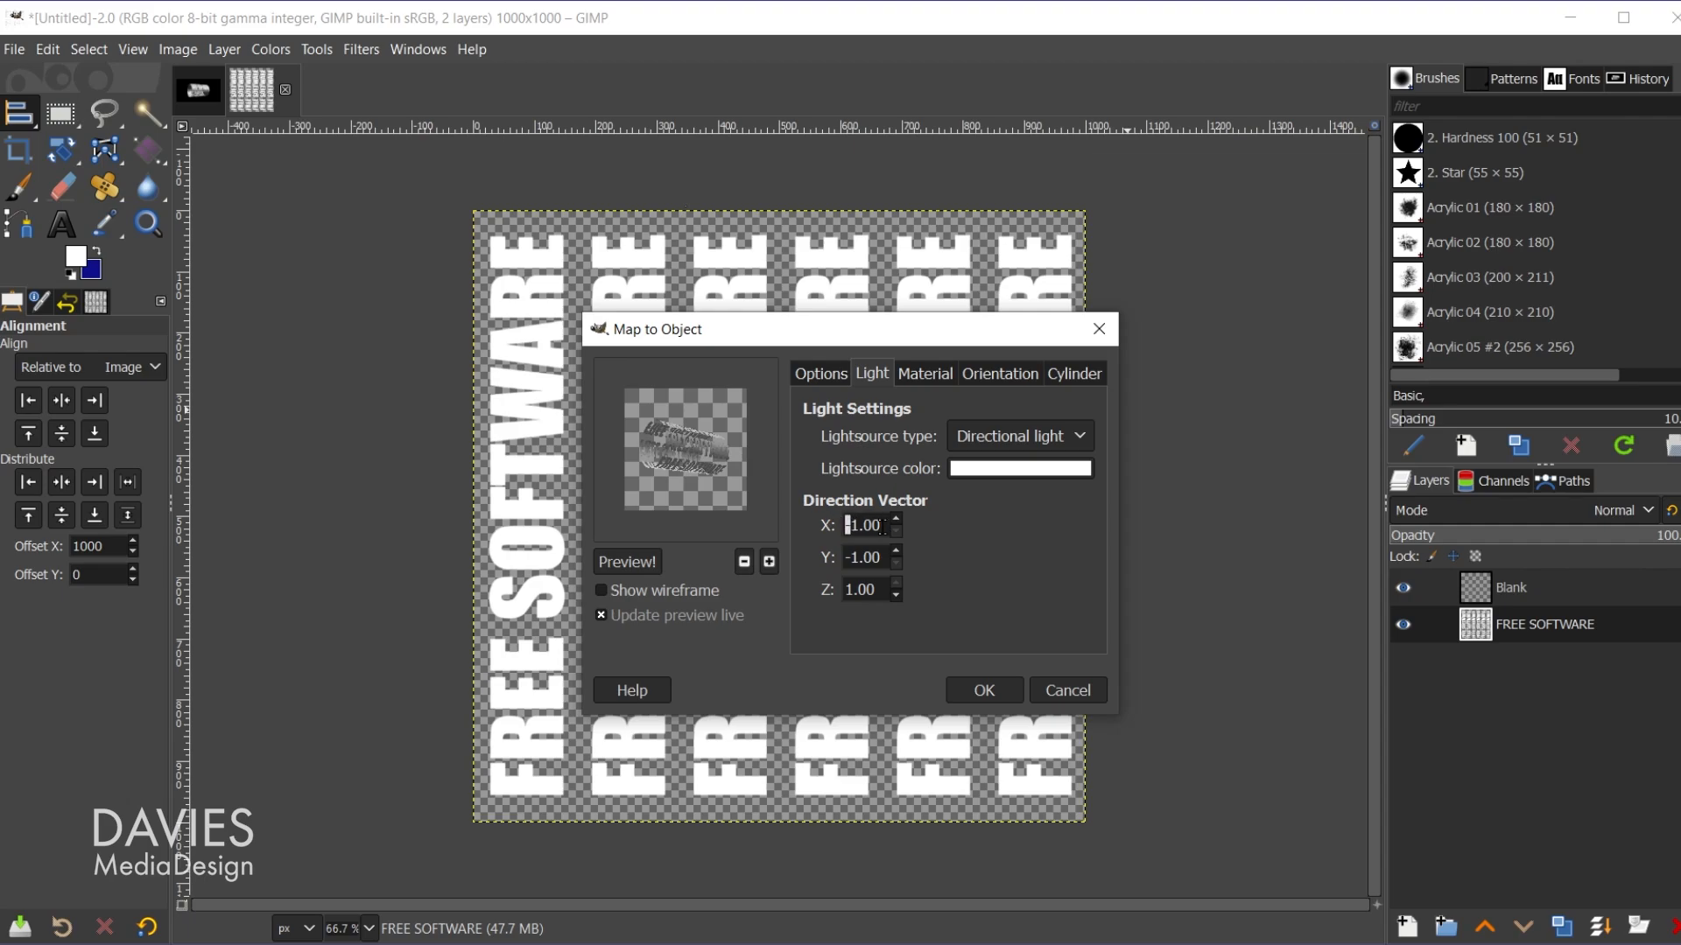
key("Delete")
key("Tab")
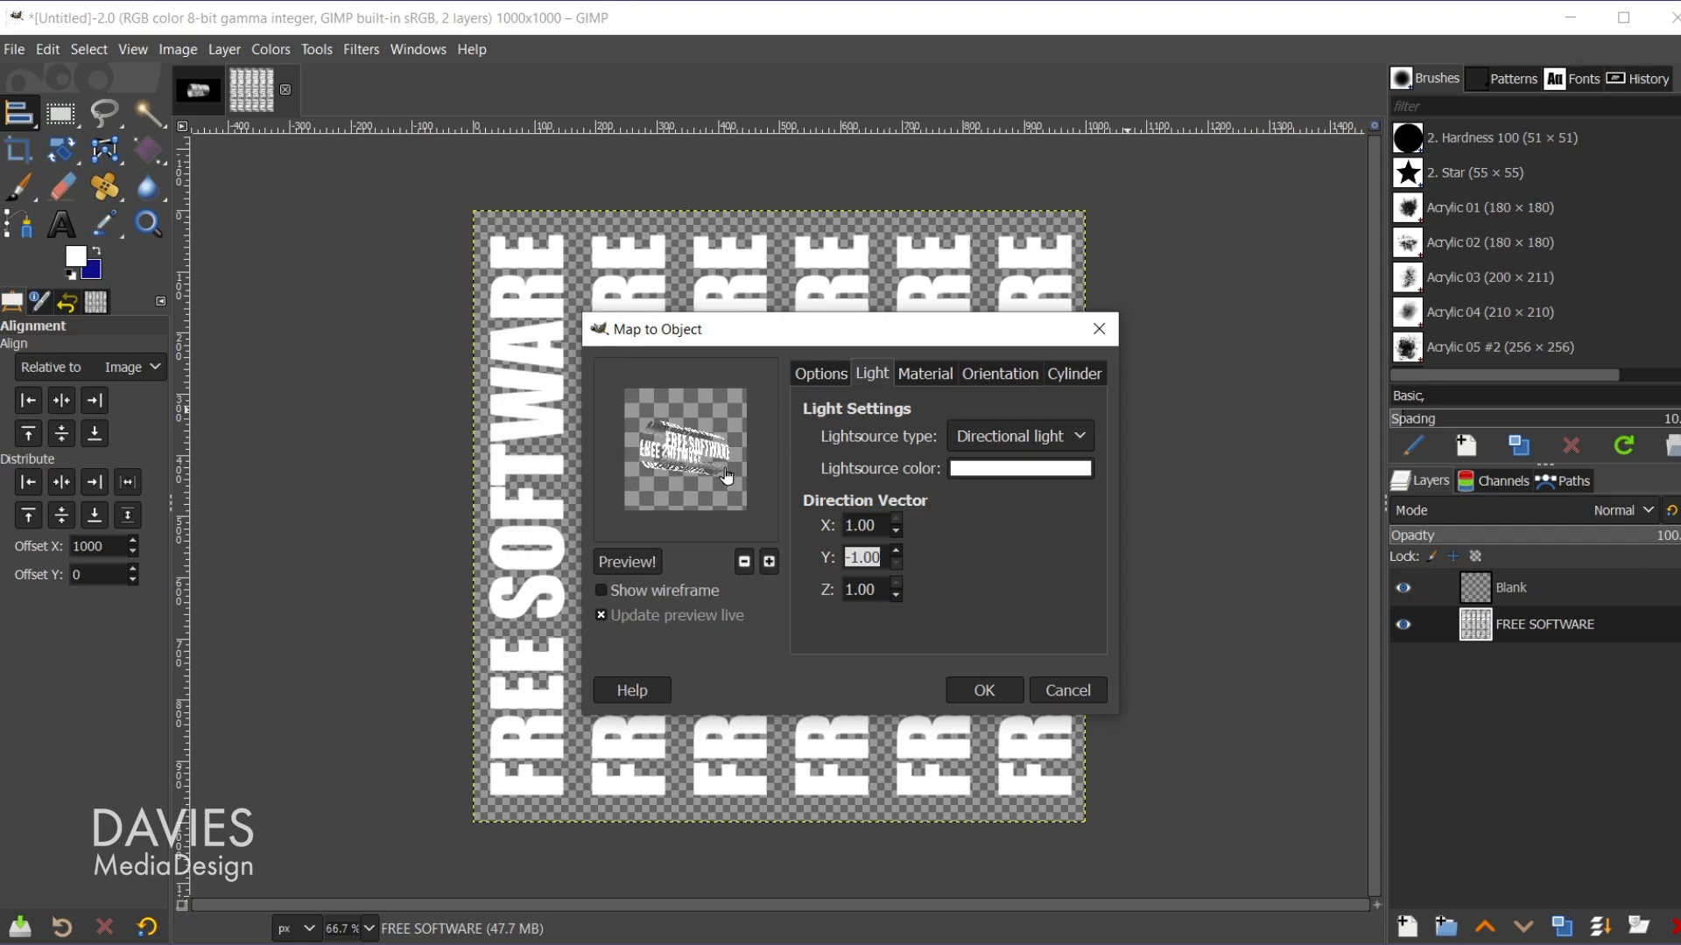
left_click(896, 553)
left_click(896, 554)
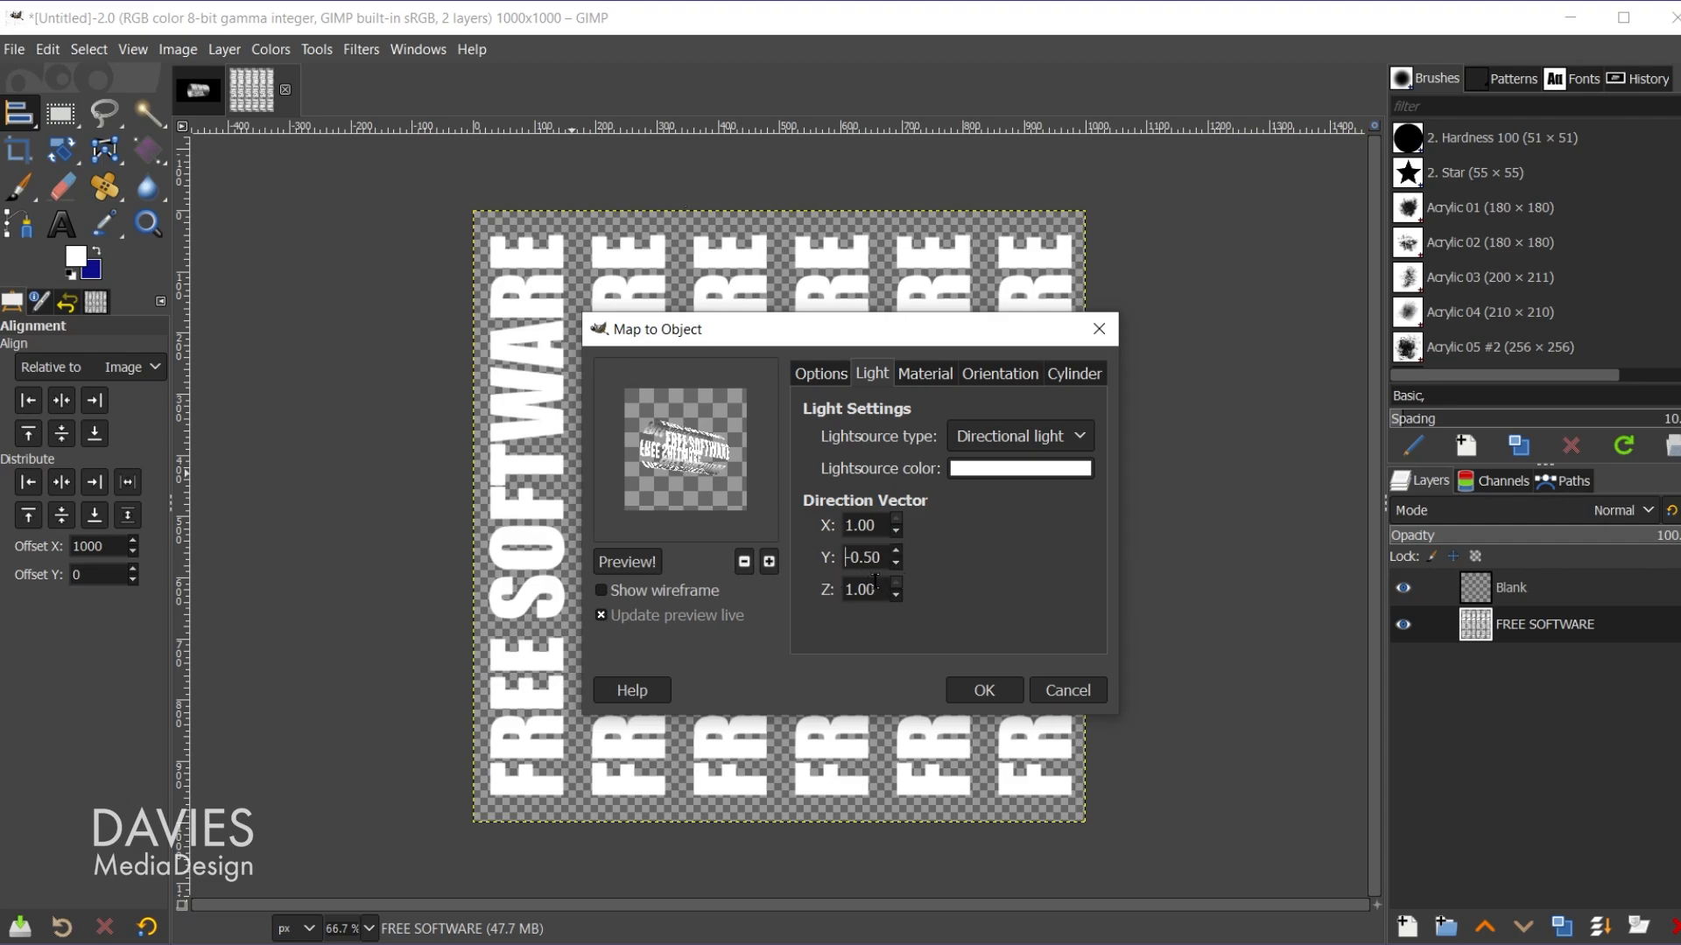
left_click(895, 596)
Try an ambient intensity of 0.50 for the material, and settle on 0.20.
left_click(928, 375)
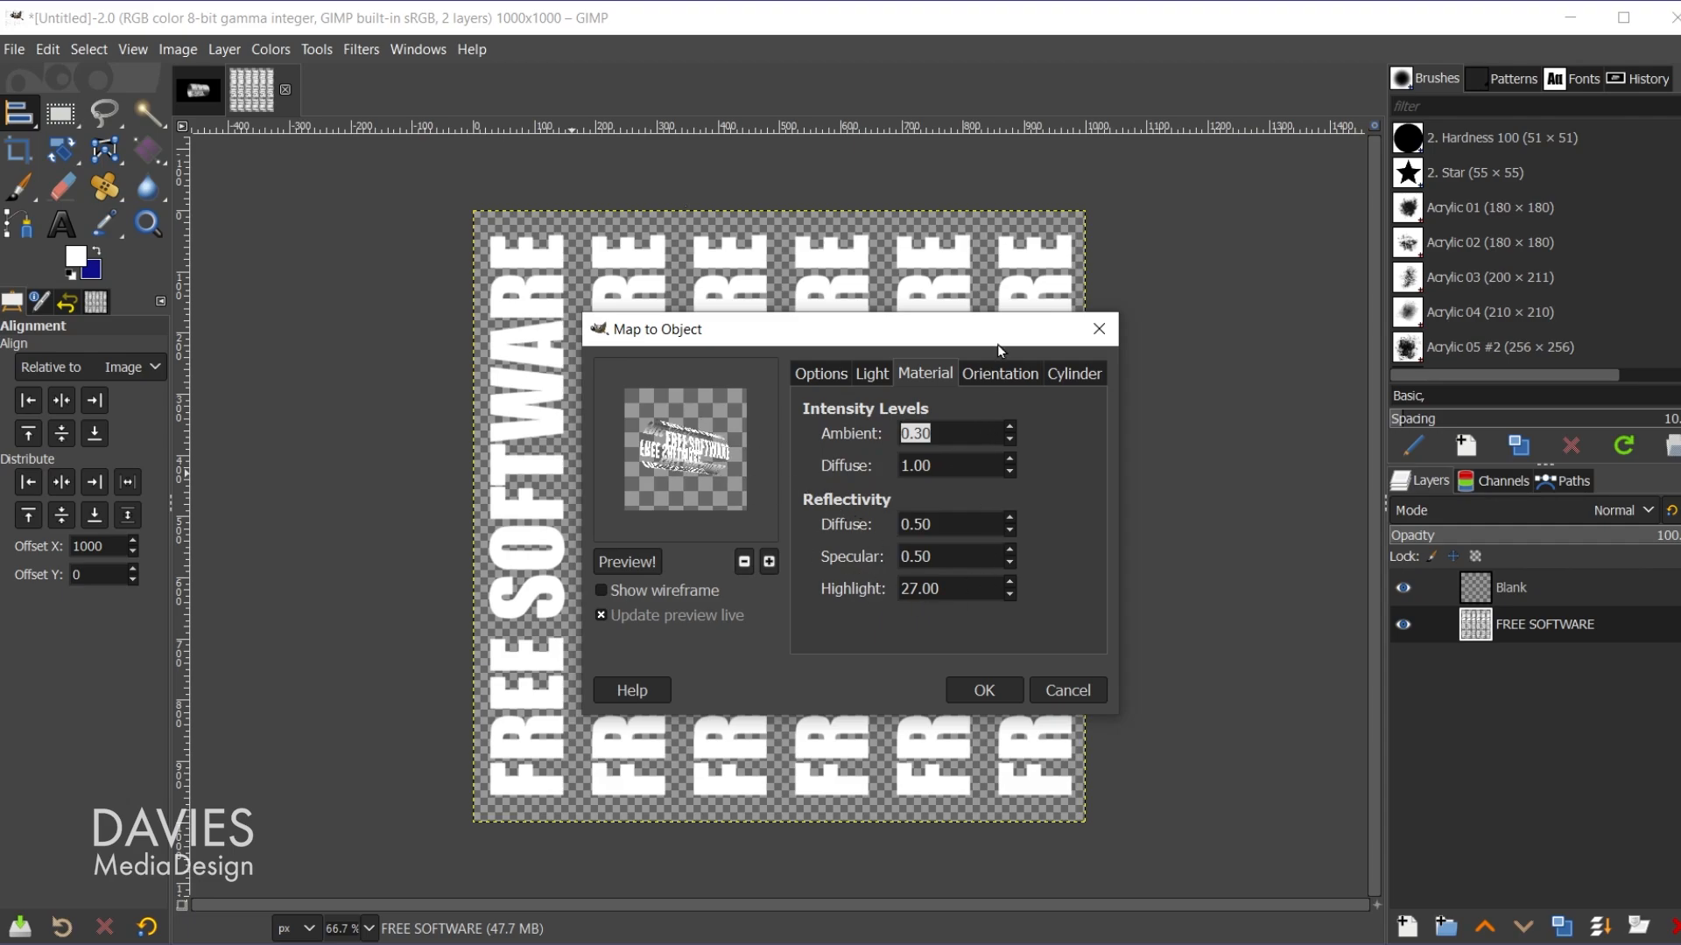
type(".5")
key("Tab")
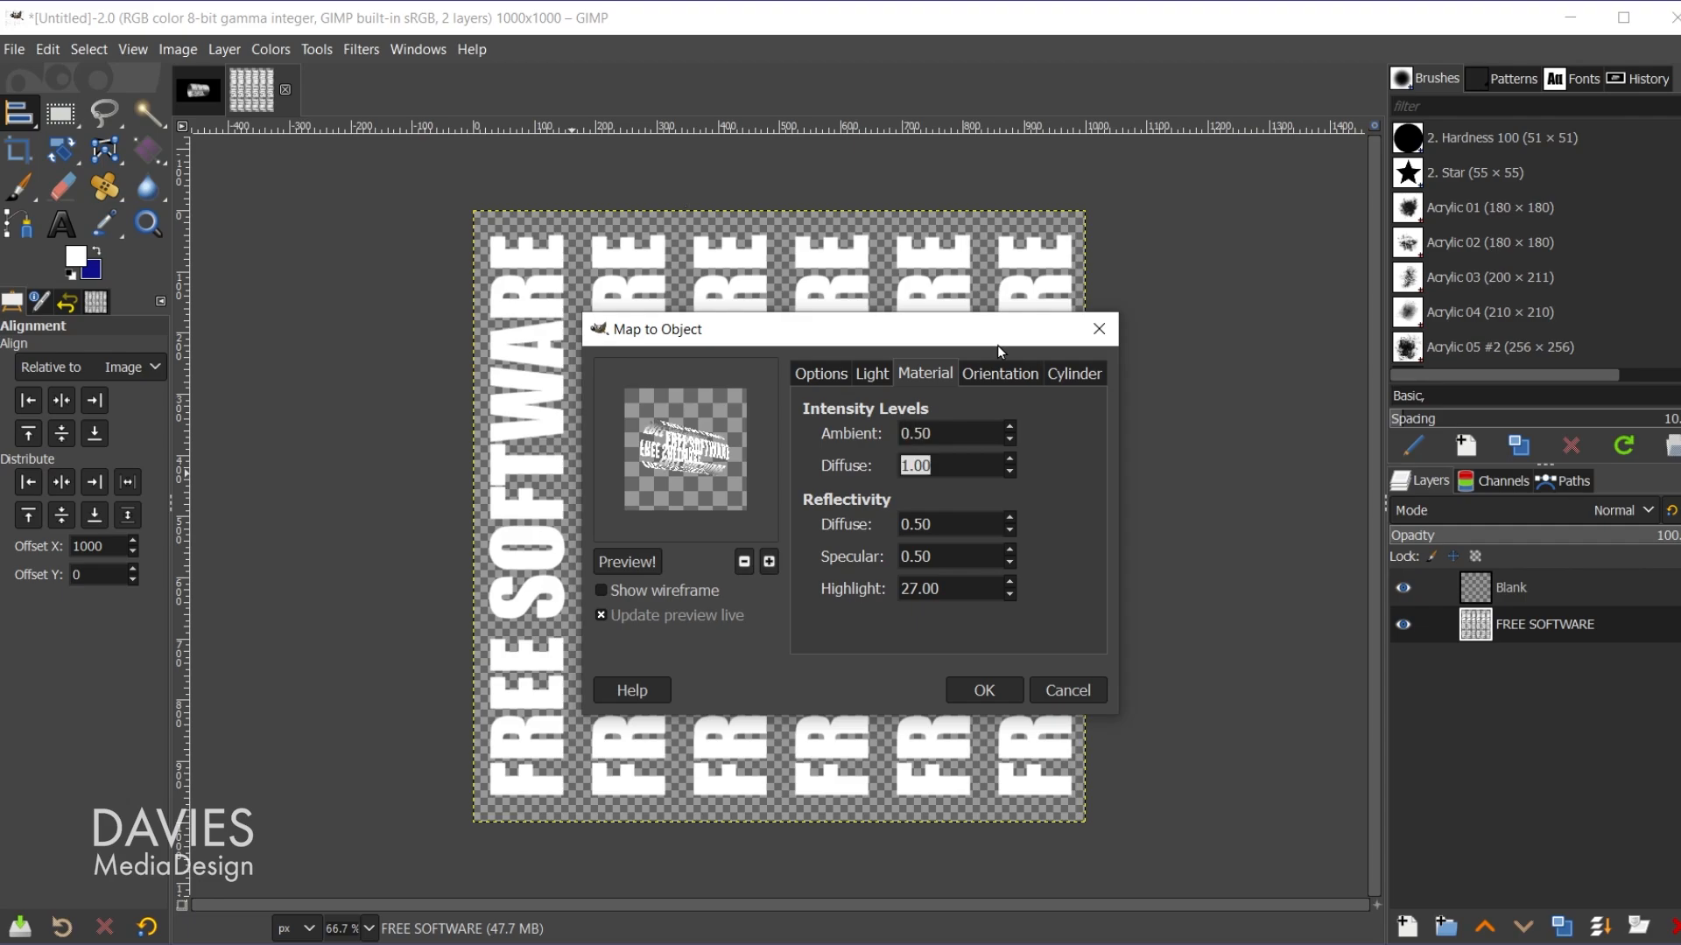
key("shift+Tab")
type(".2")
key("Tab")
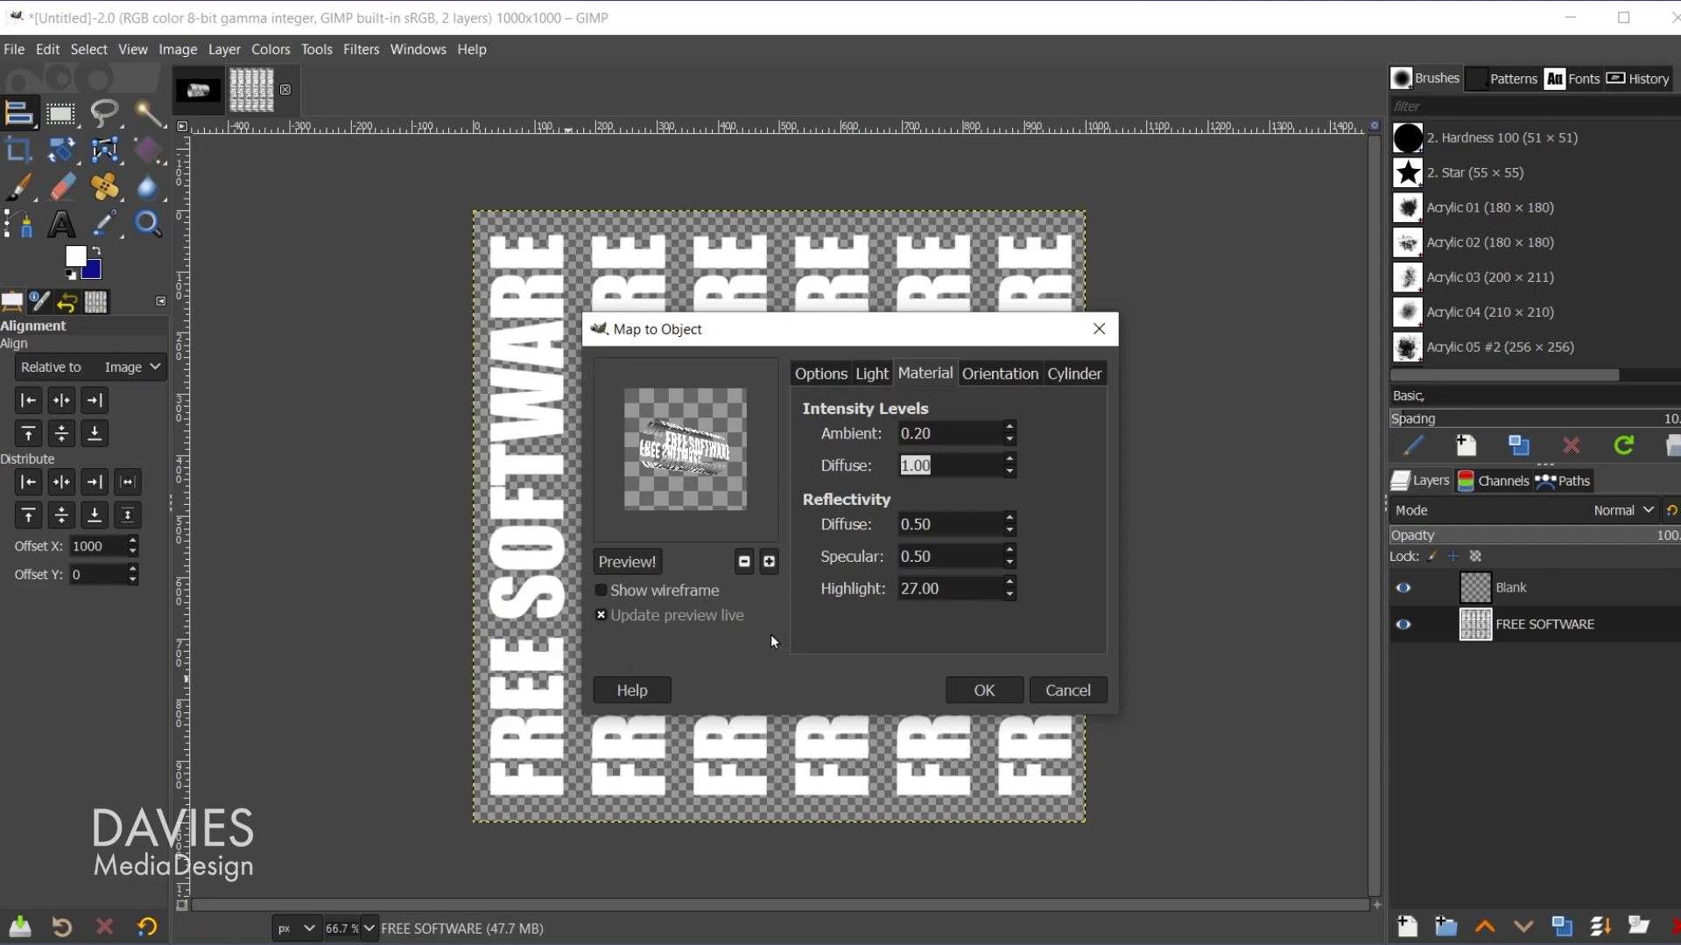
Try a diffuse reflectivity of 0.75, settle on 0.40, and apply the Map to Object filter.
key("Tab")
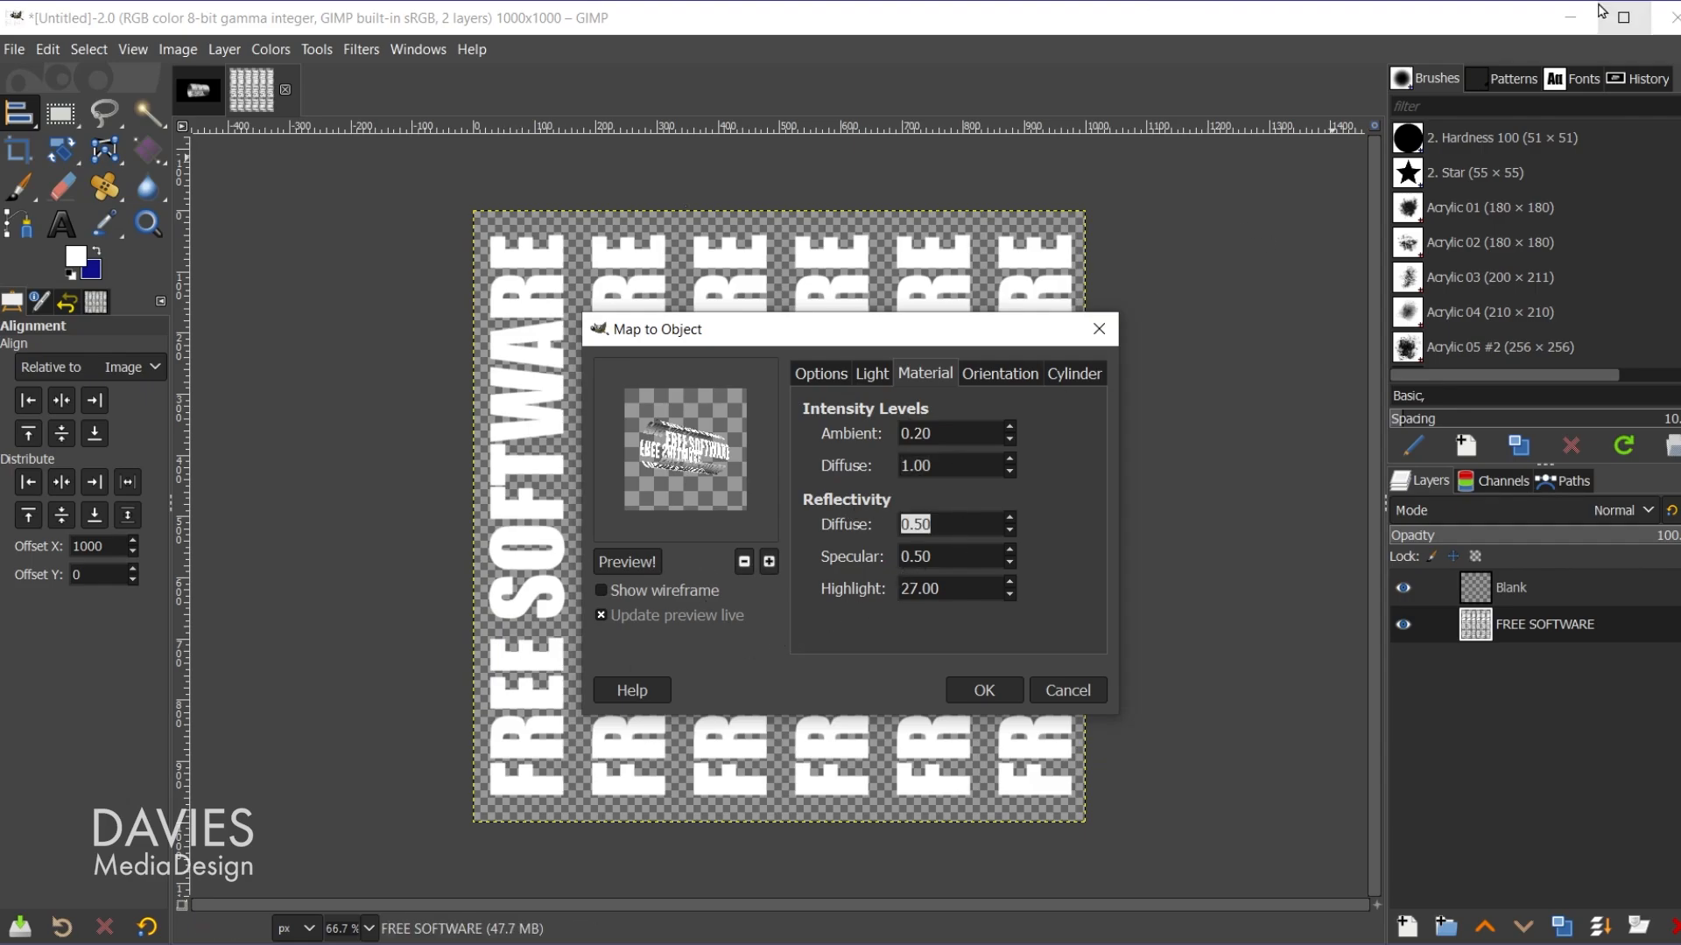
type(".75")
key("Tab")
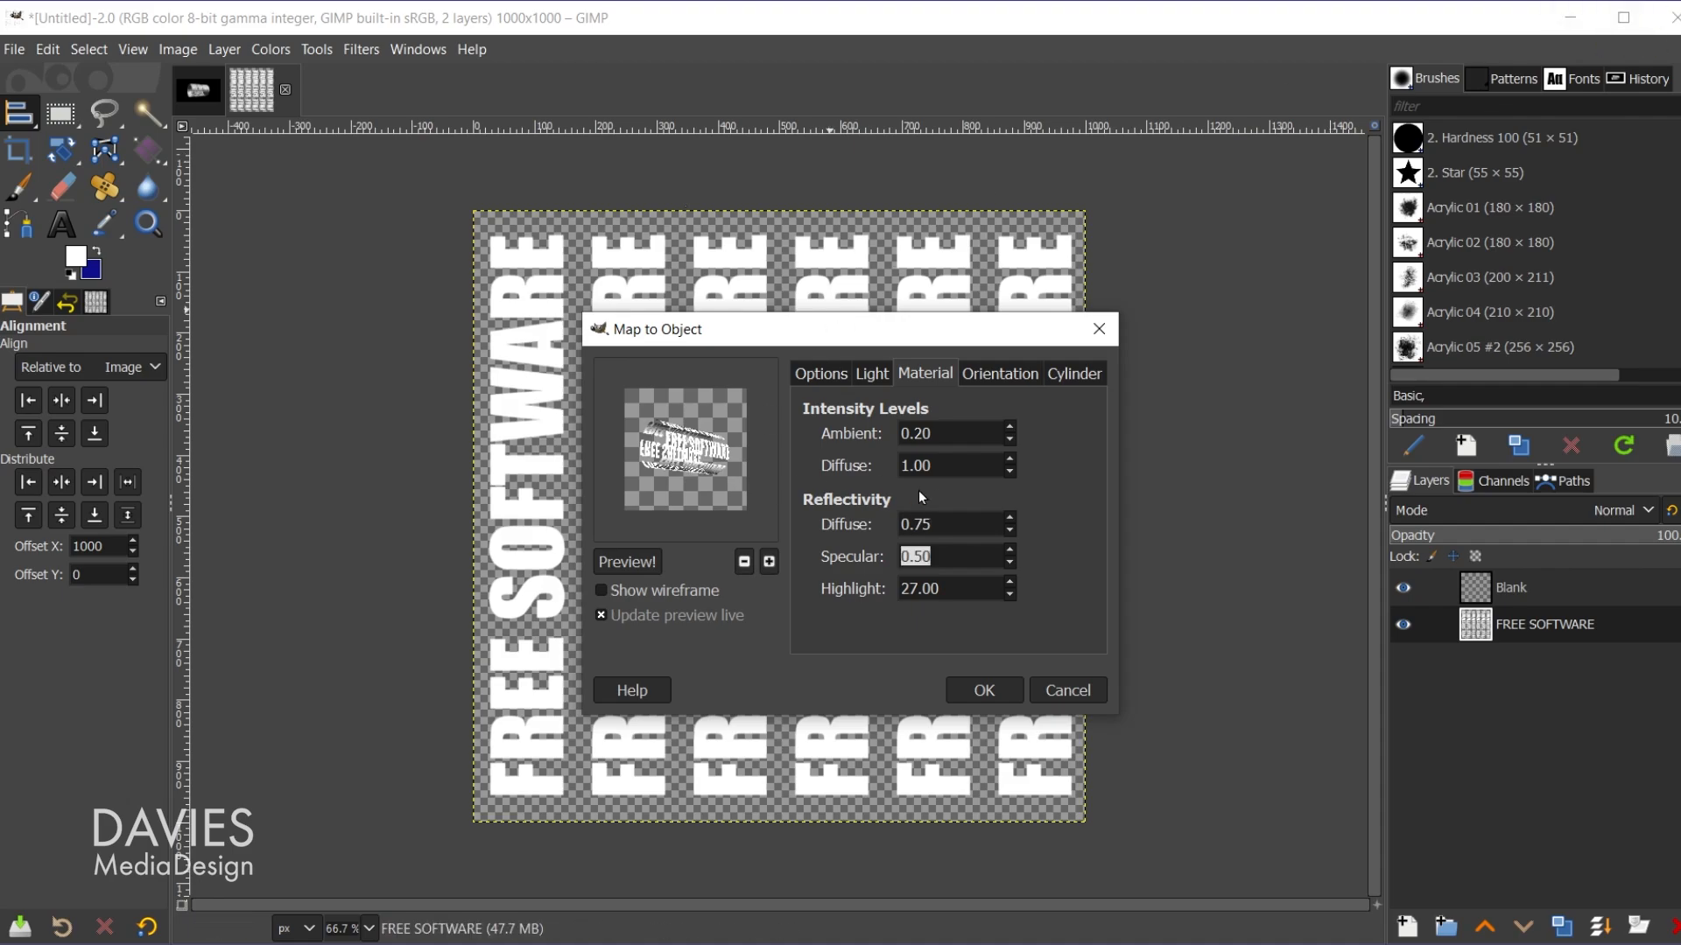
key("shift+Tab")
type(".4")
key("Tab")
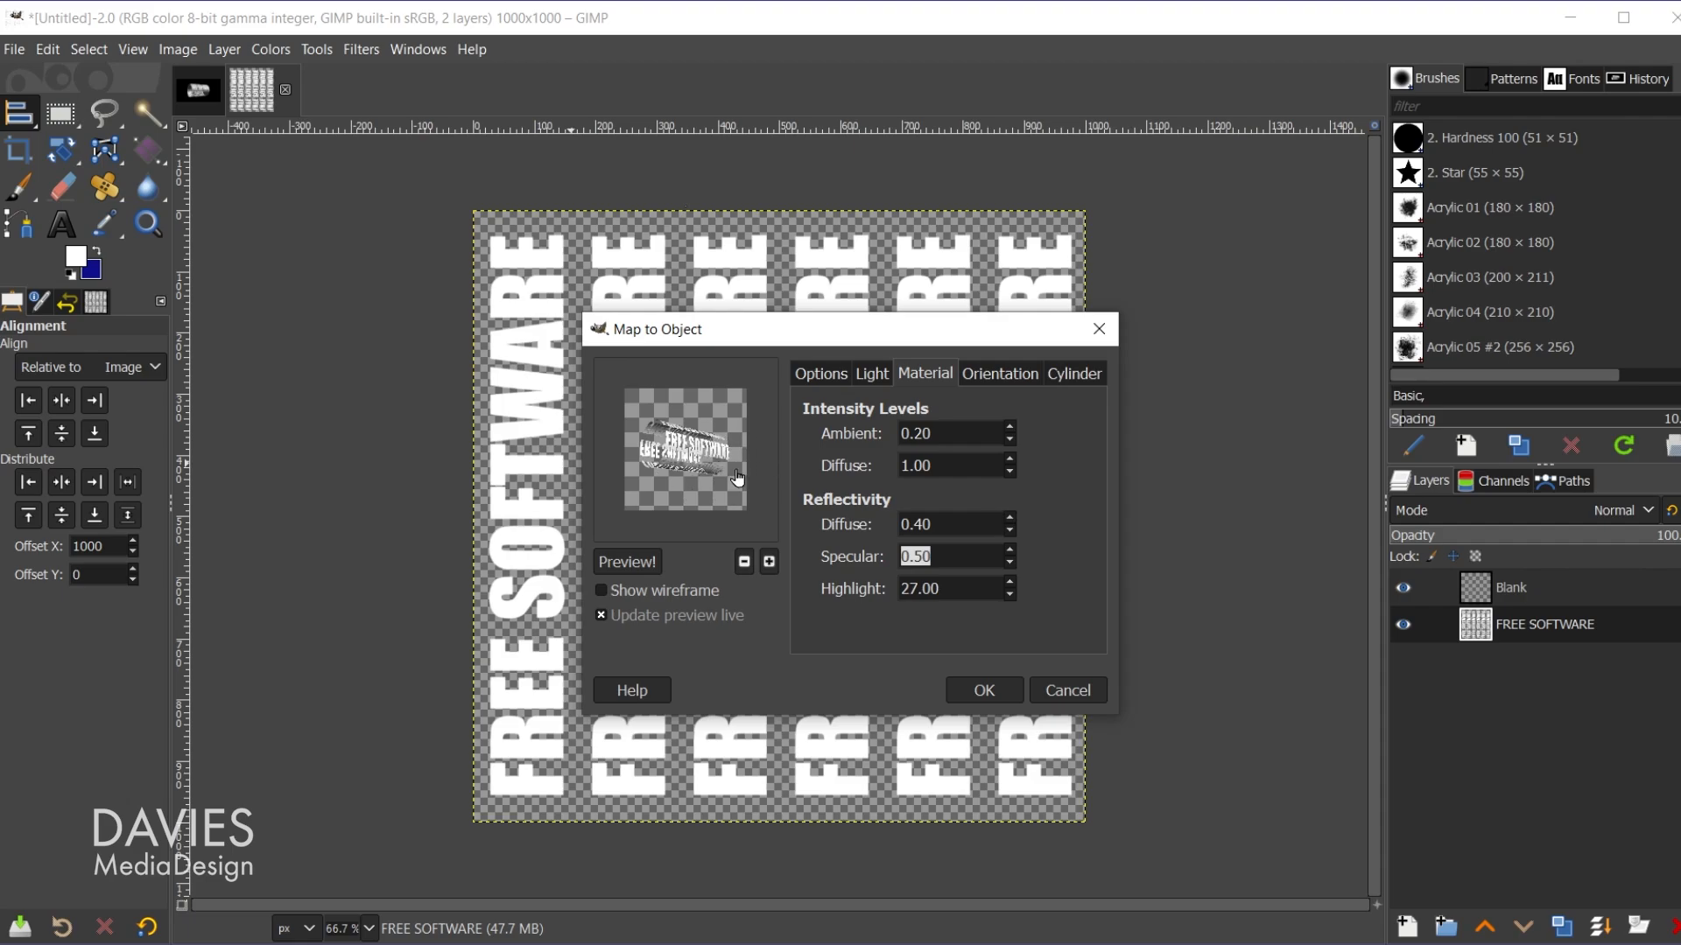
left_click(985, 697)
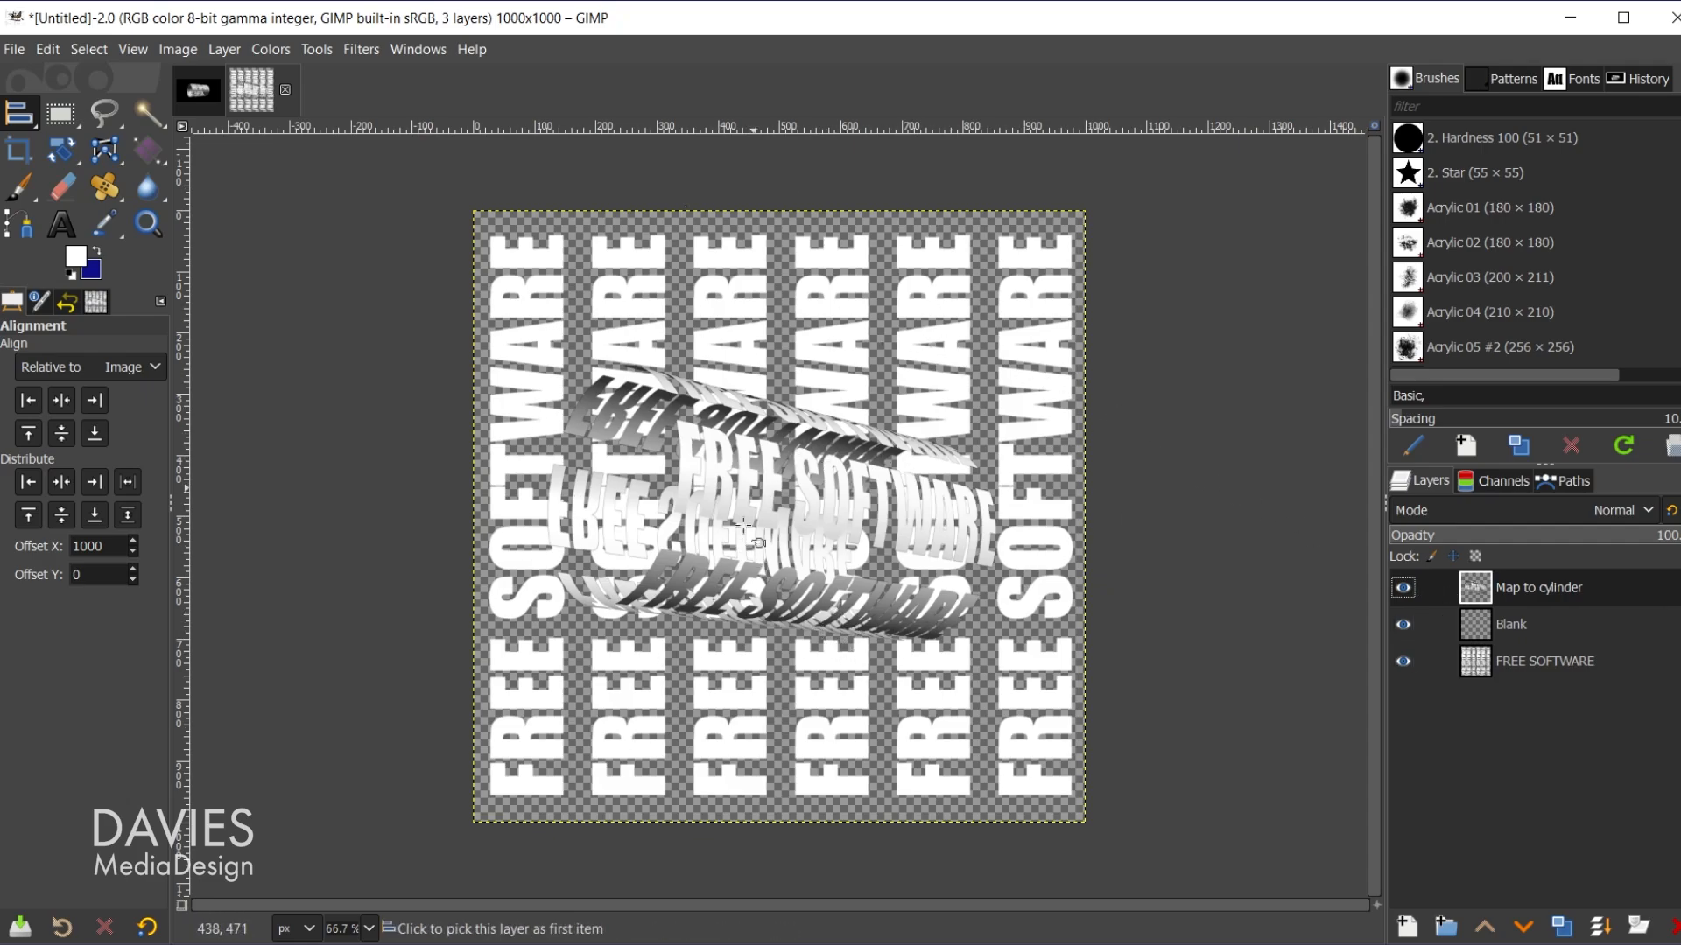
Create a new 1920 x 1080 px image and fill its background with black.
left_click(14, 49)
left_click(24, 79)
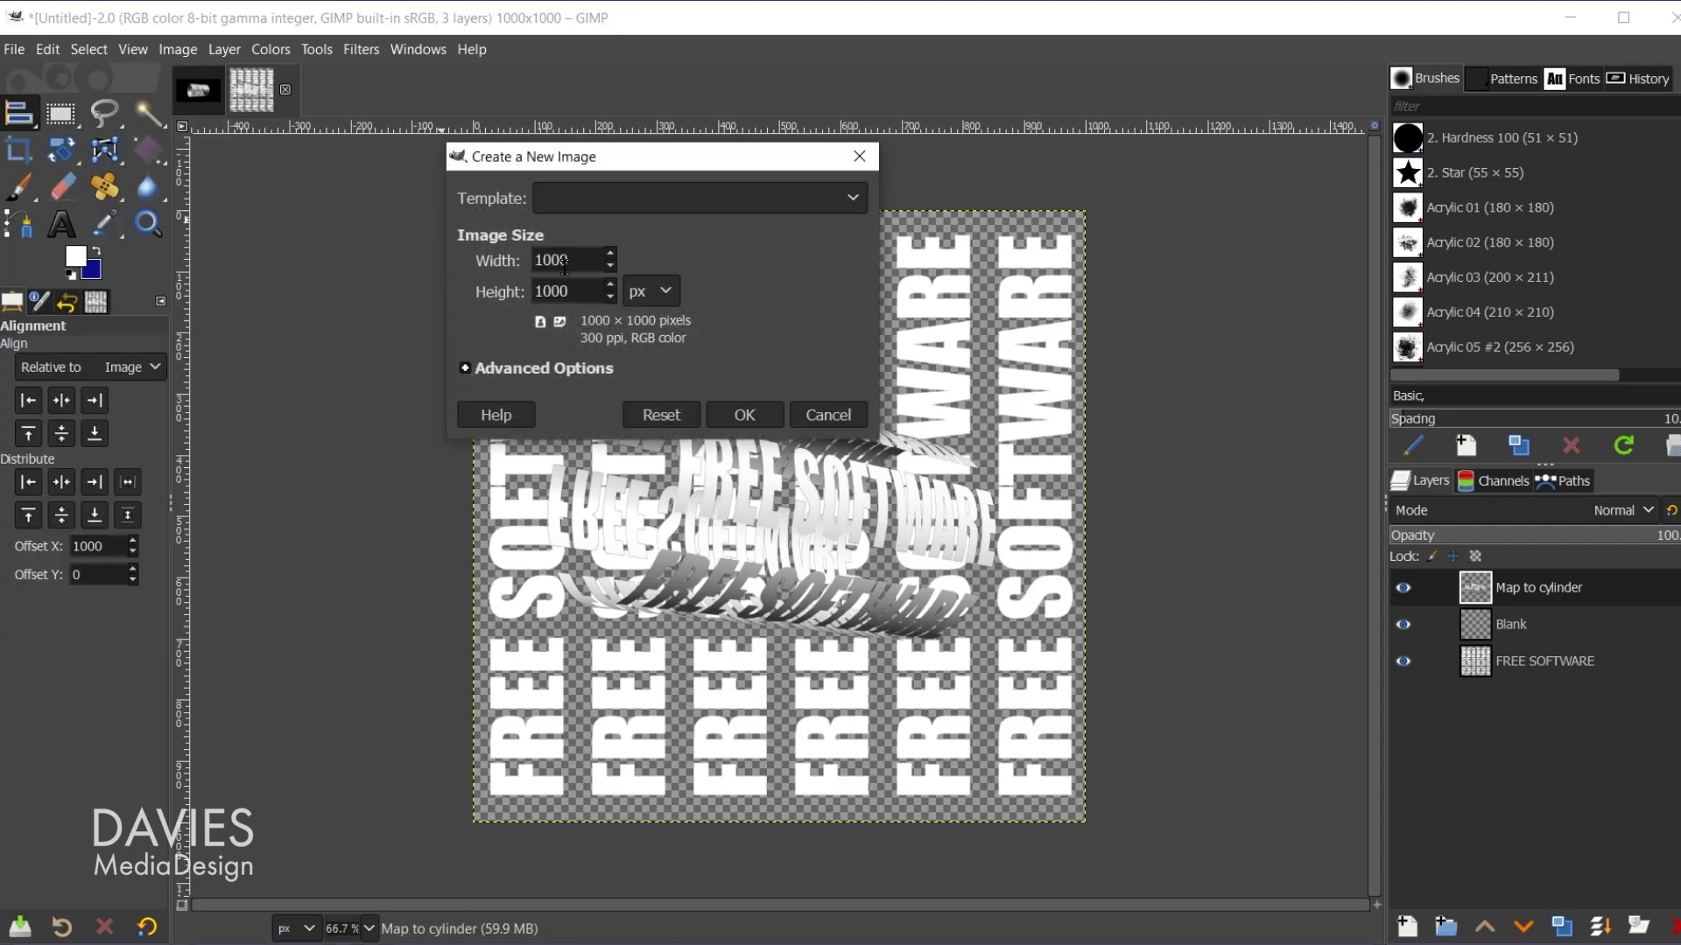
type("1920")
key("Tab")
type("1080")
left_click(745, 414)
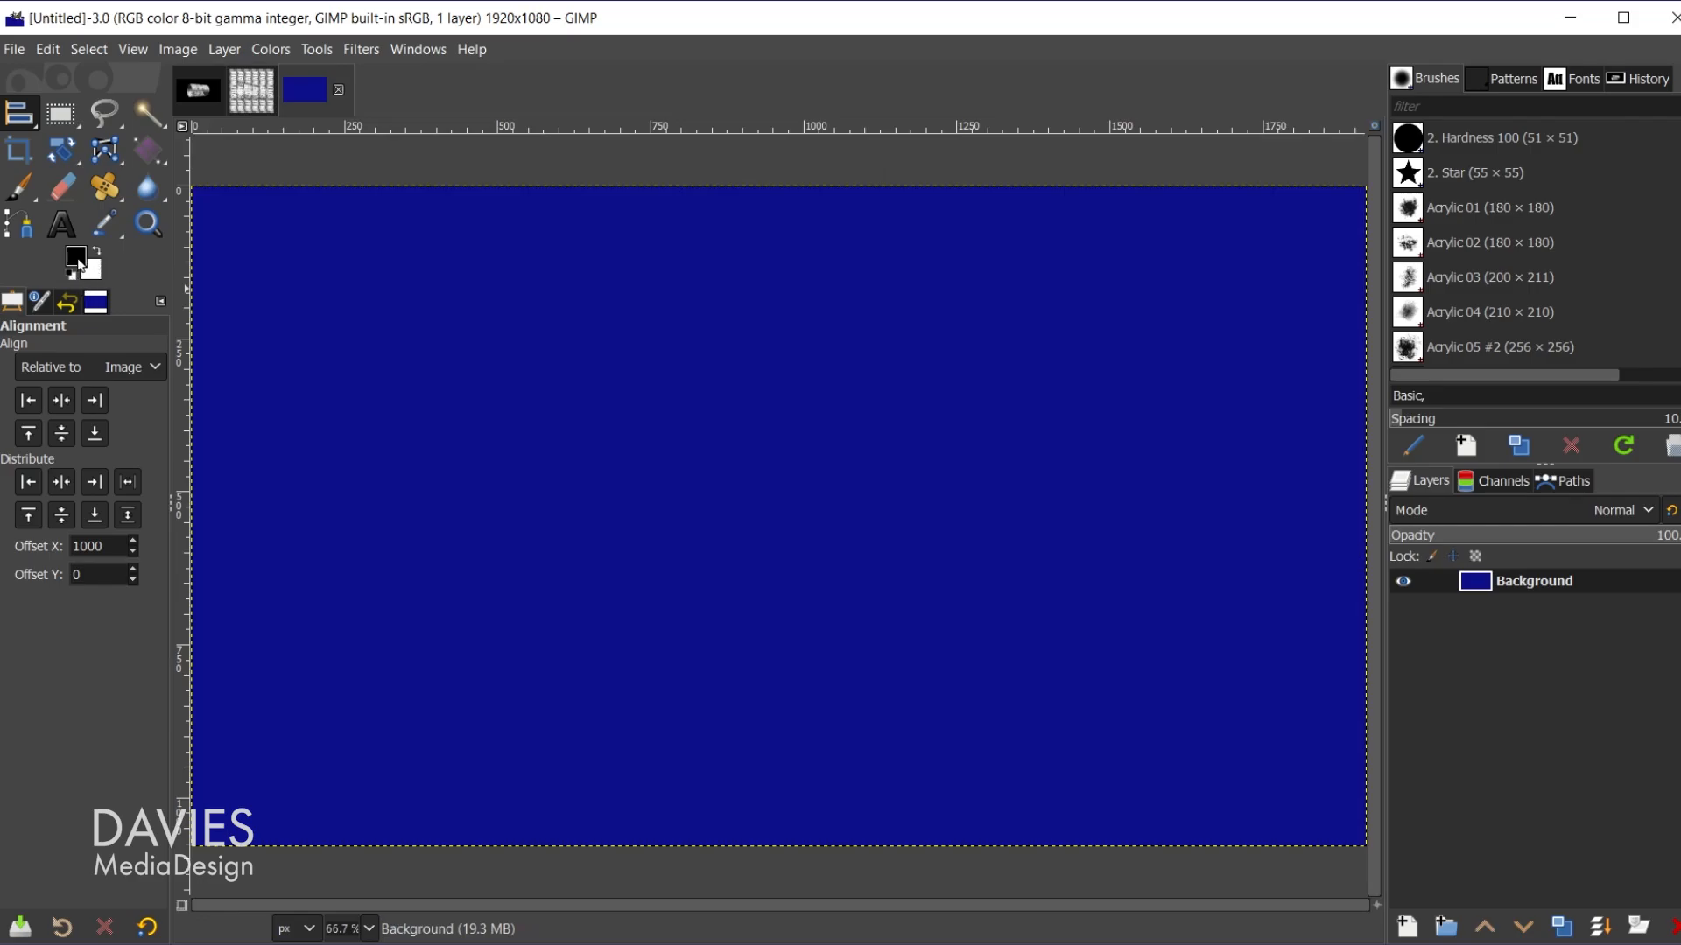
left_click_drag(82, 267, 376, 378)
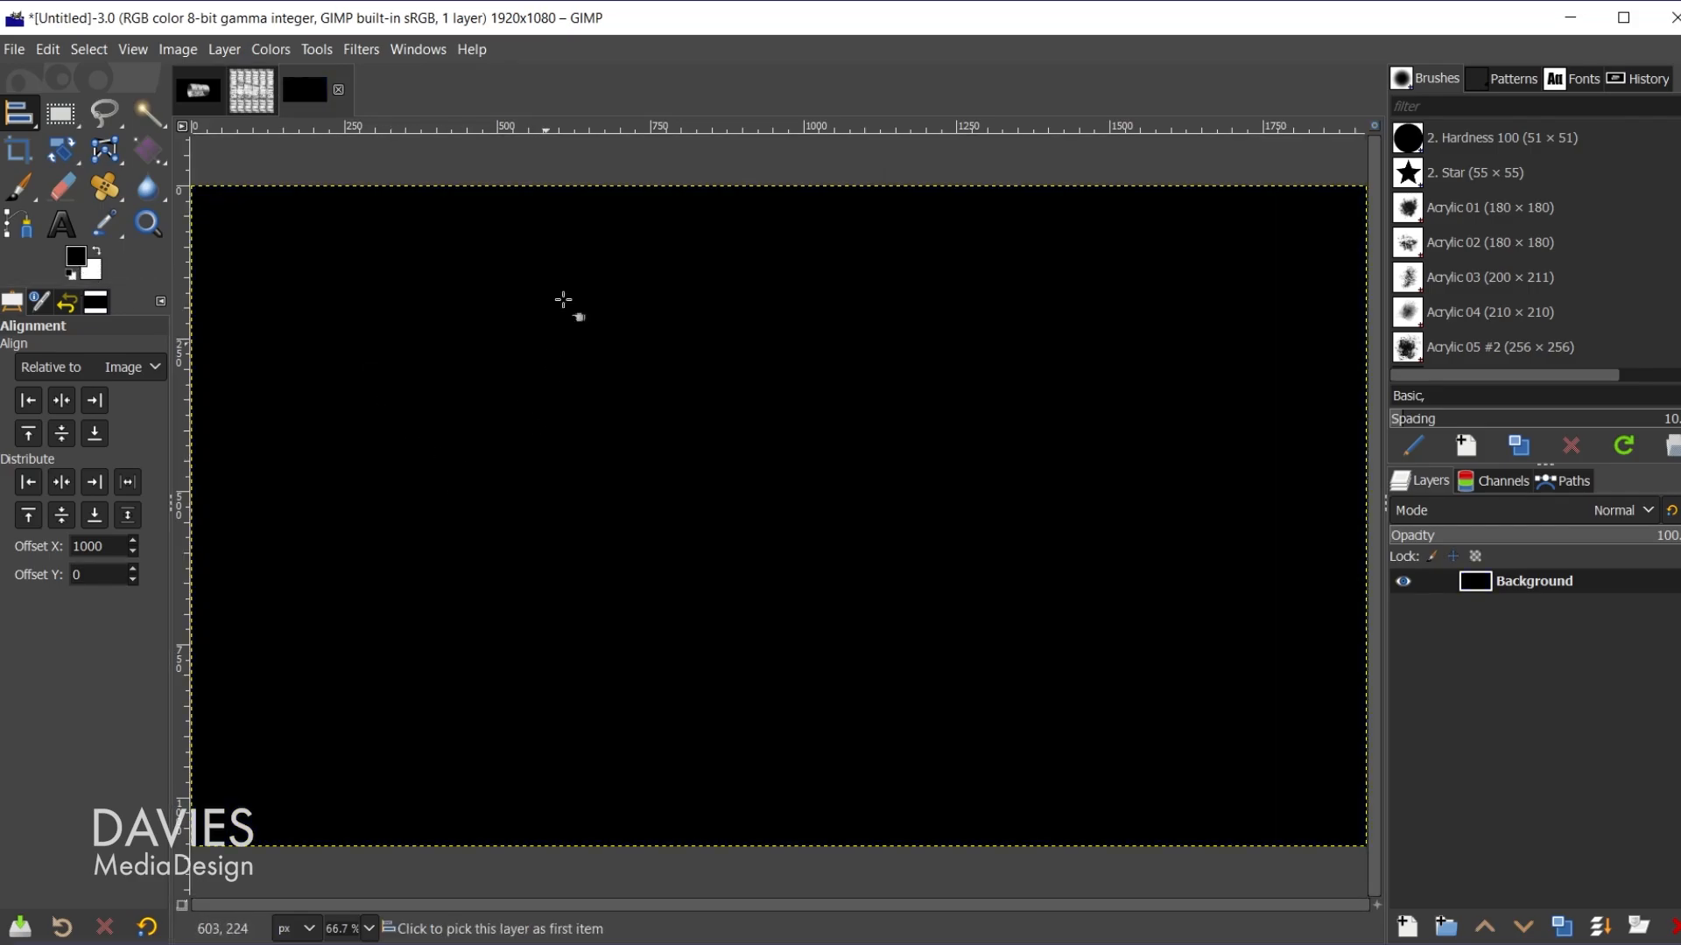
Copy the Map to cylinder layer into the new black image and scale it proportionally to about 1.5 times its size around its centre.
left_click(265, 87)
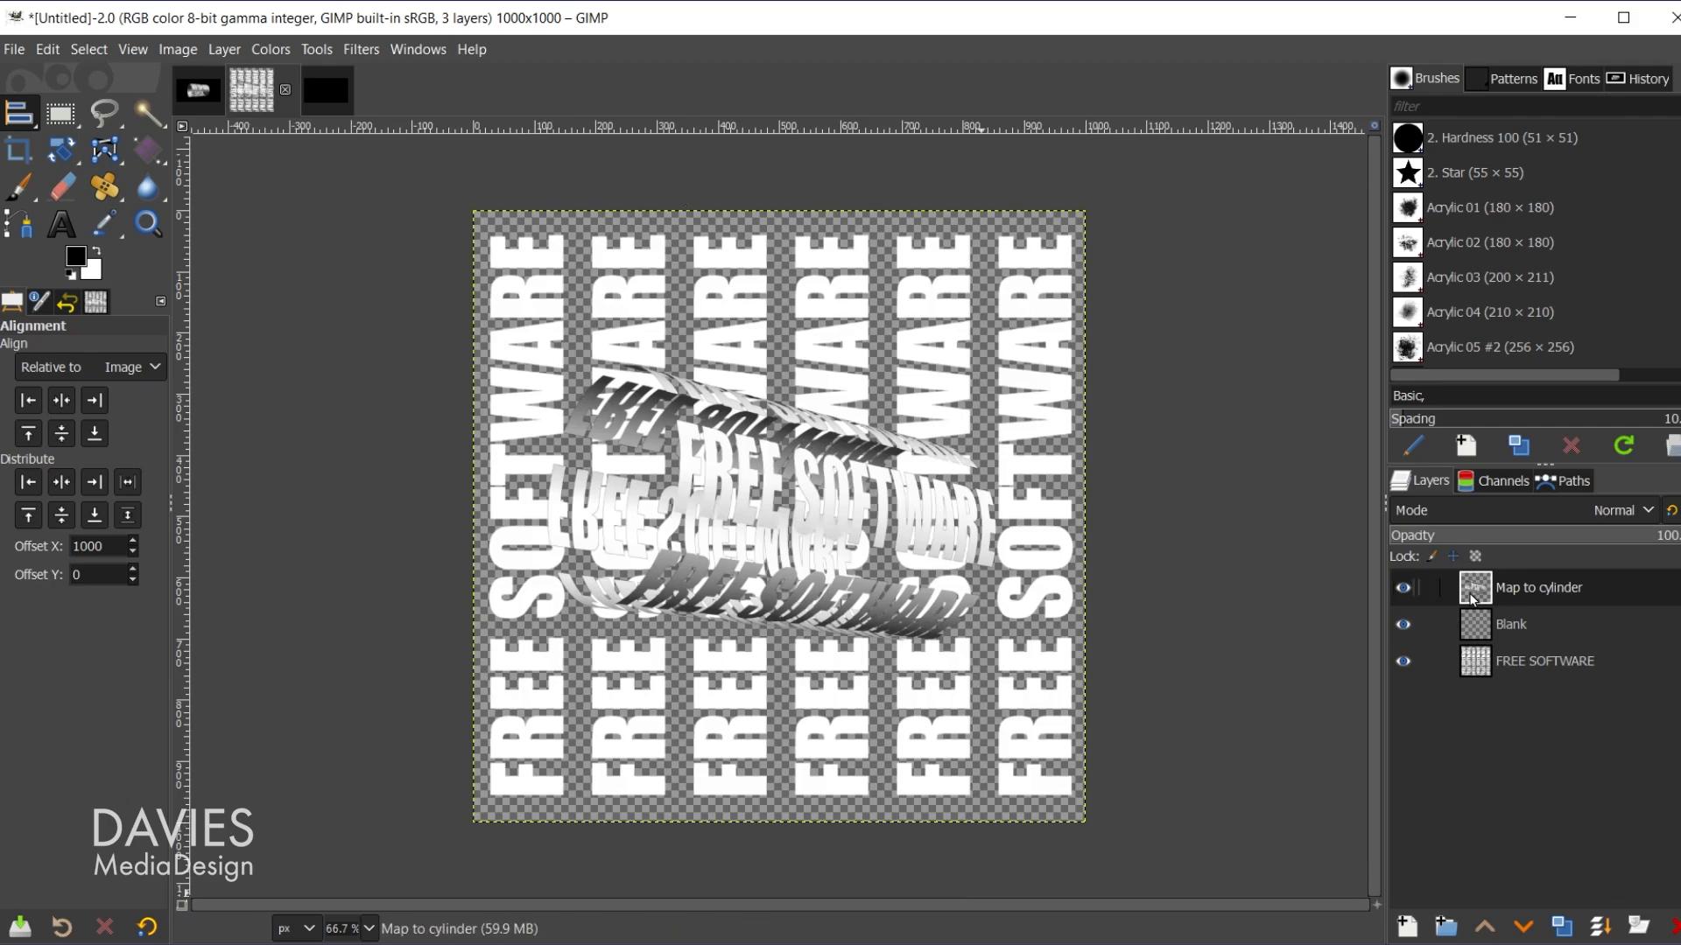
left_click_drag(1478, 595, 523, 408)
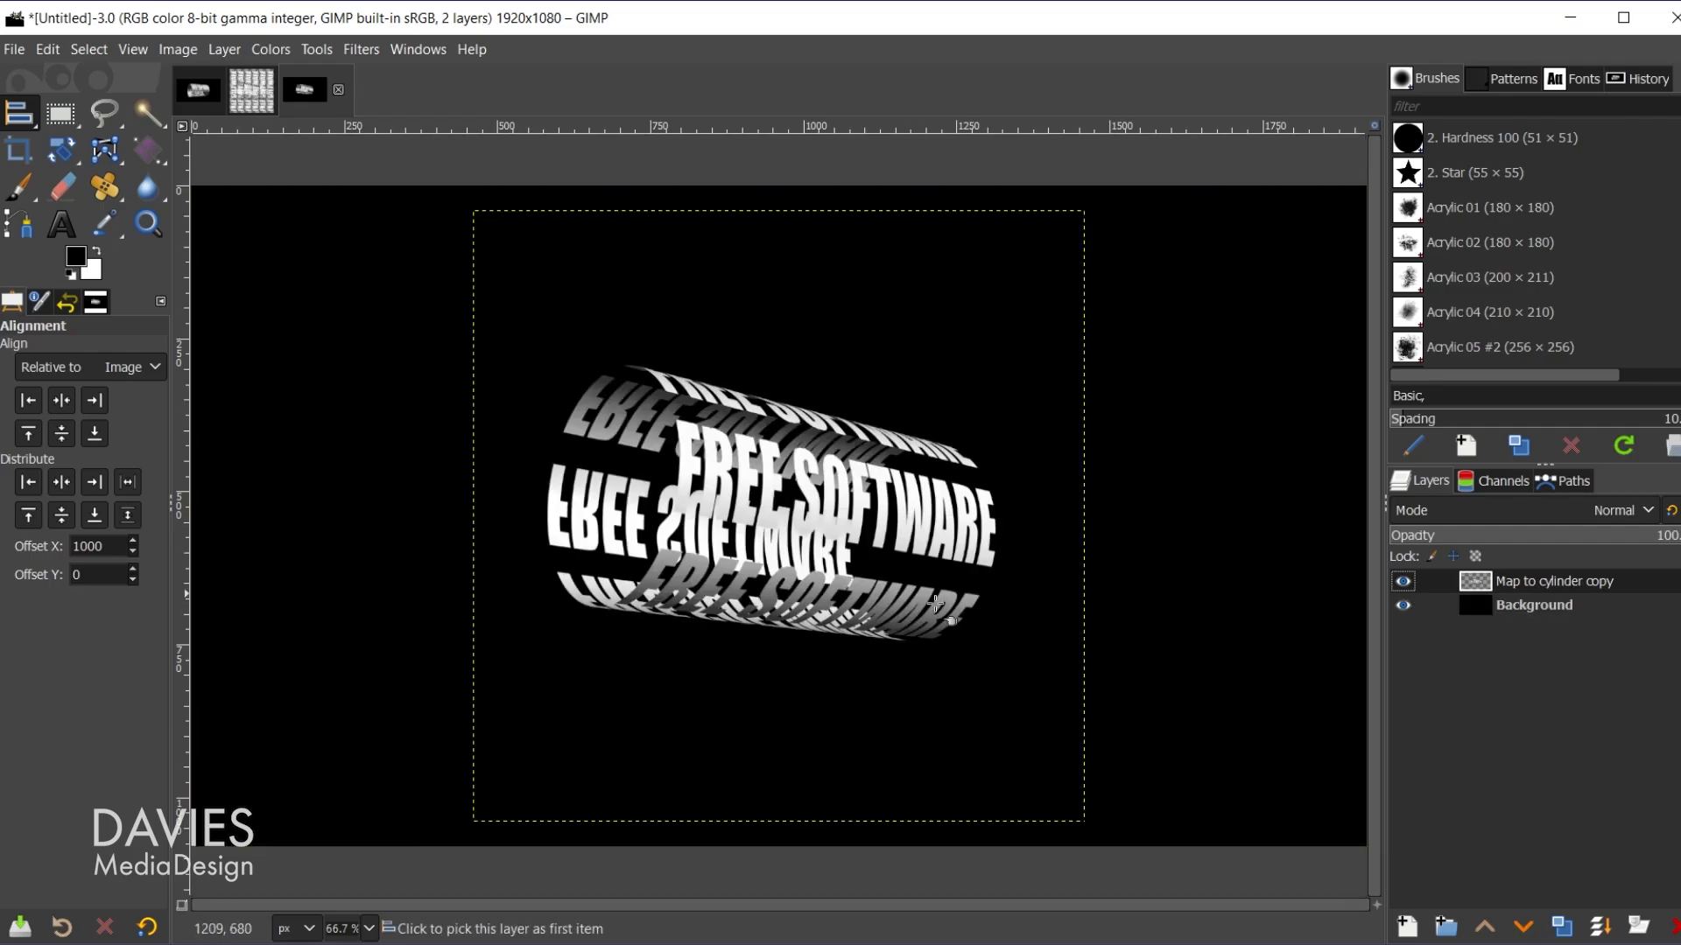
scroll(1099, 538, "down", 1)
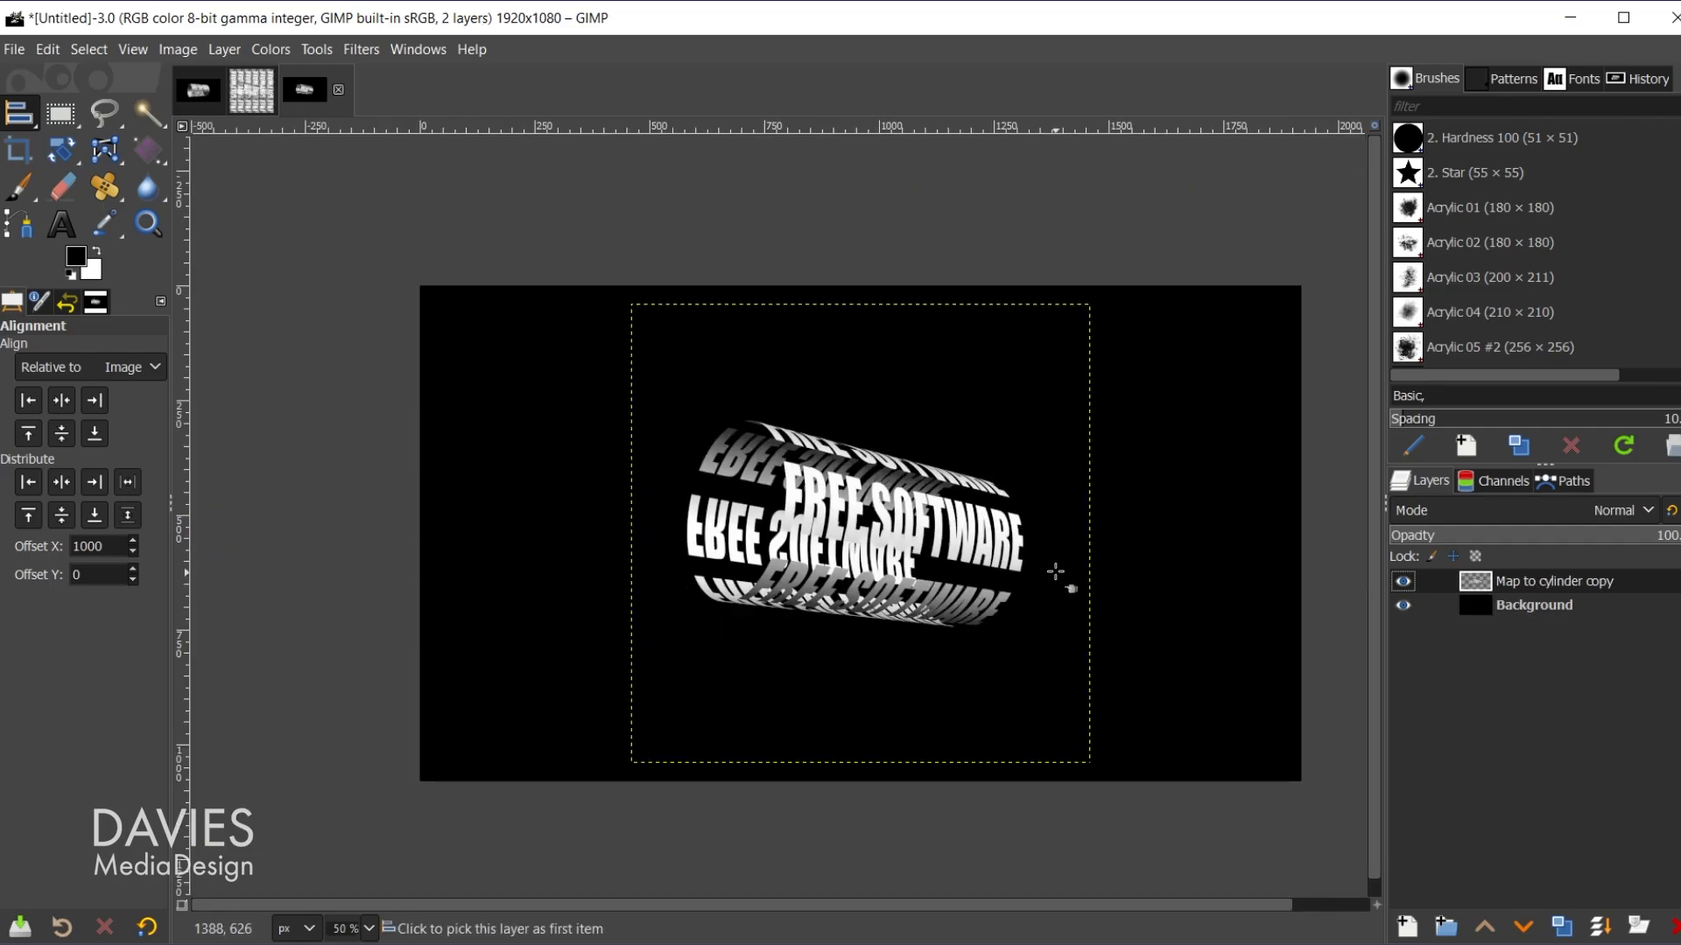
key("shift+s")
left_click(1059, 573)
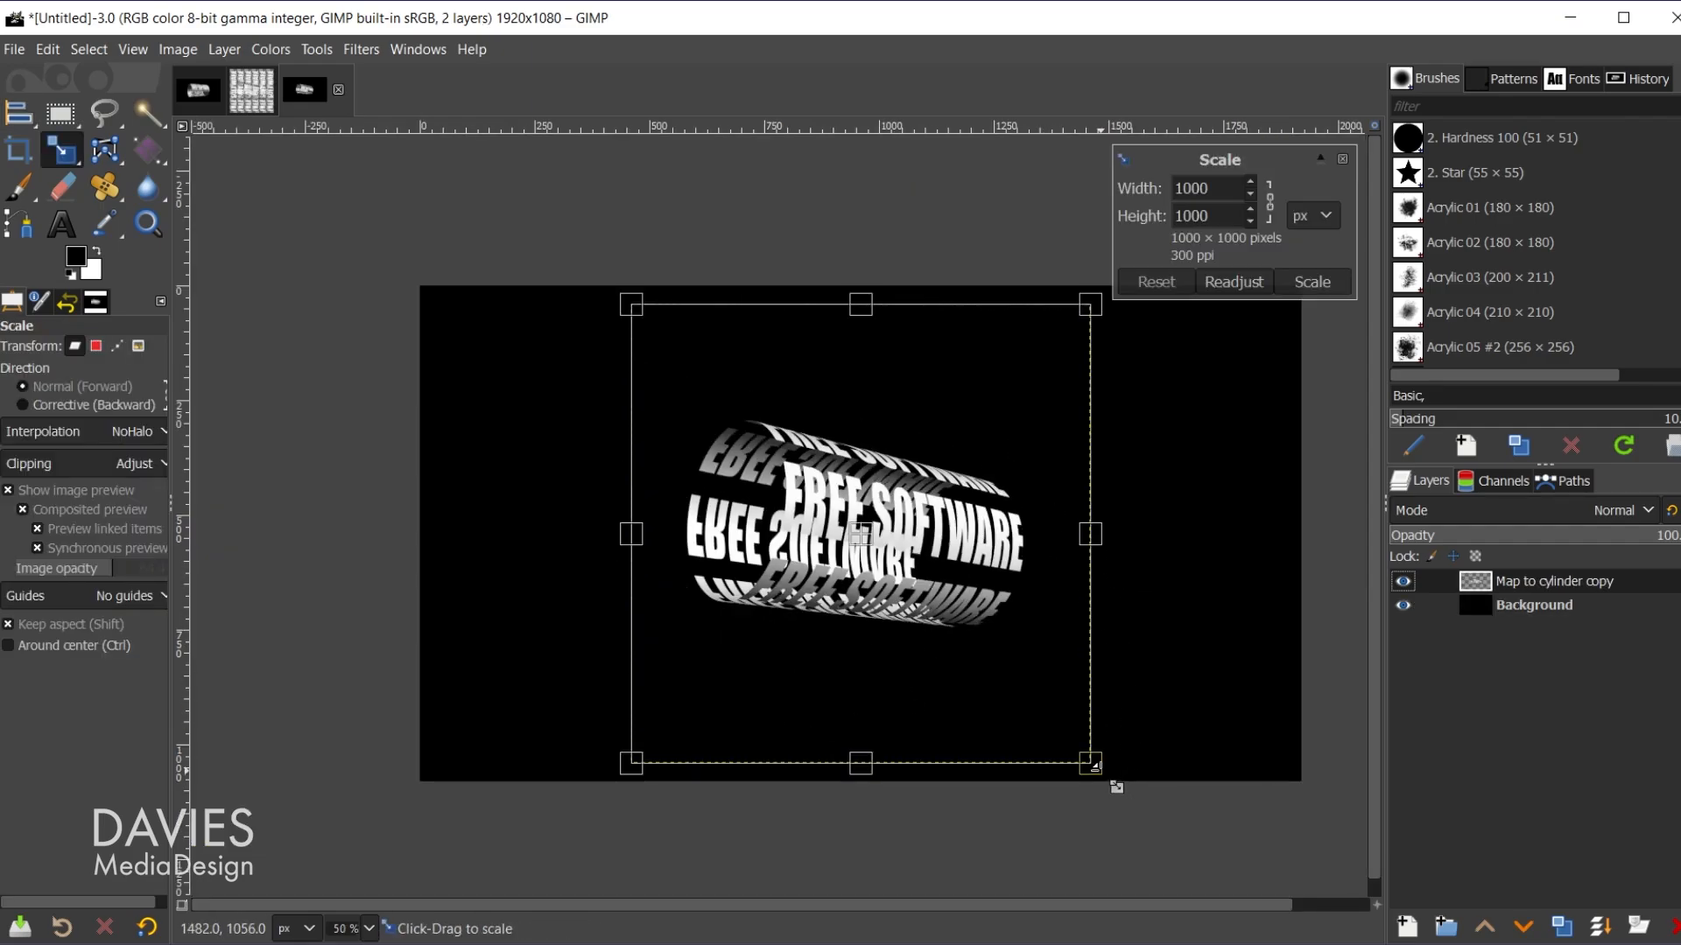
left_click_drag(1096, 769, 1204, 877)
left_click(1312, 282)
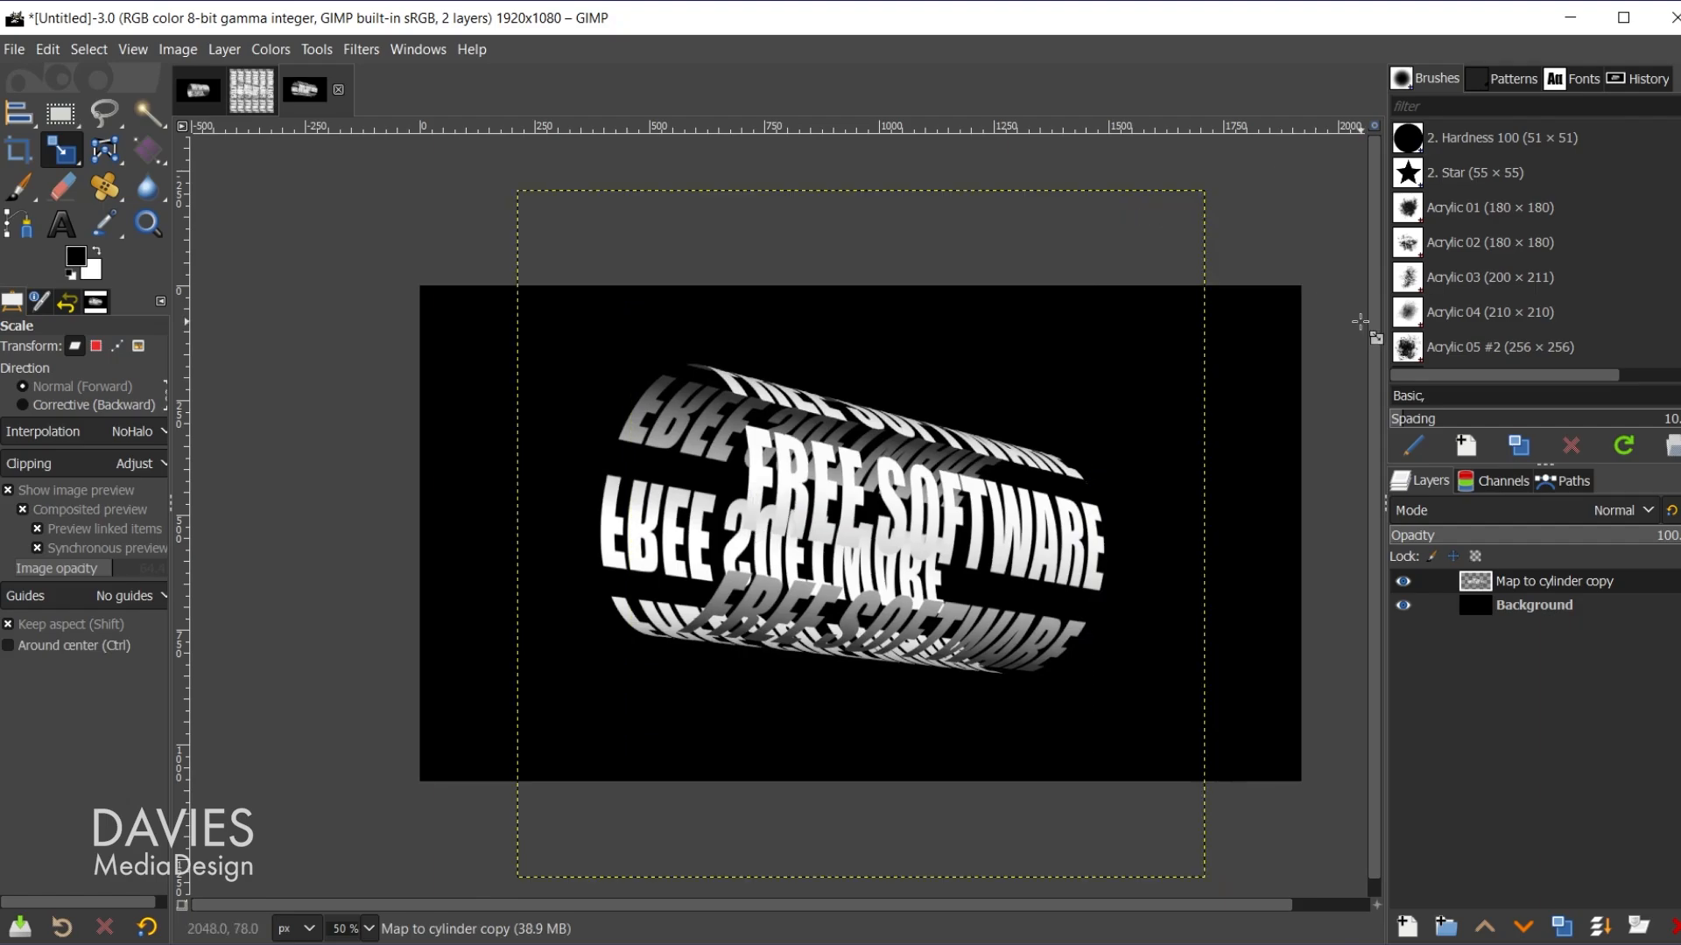
scroll(1066, 575, "up", 1)
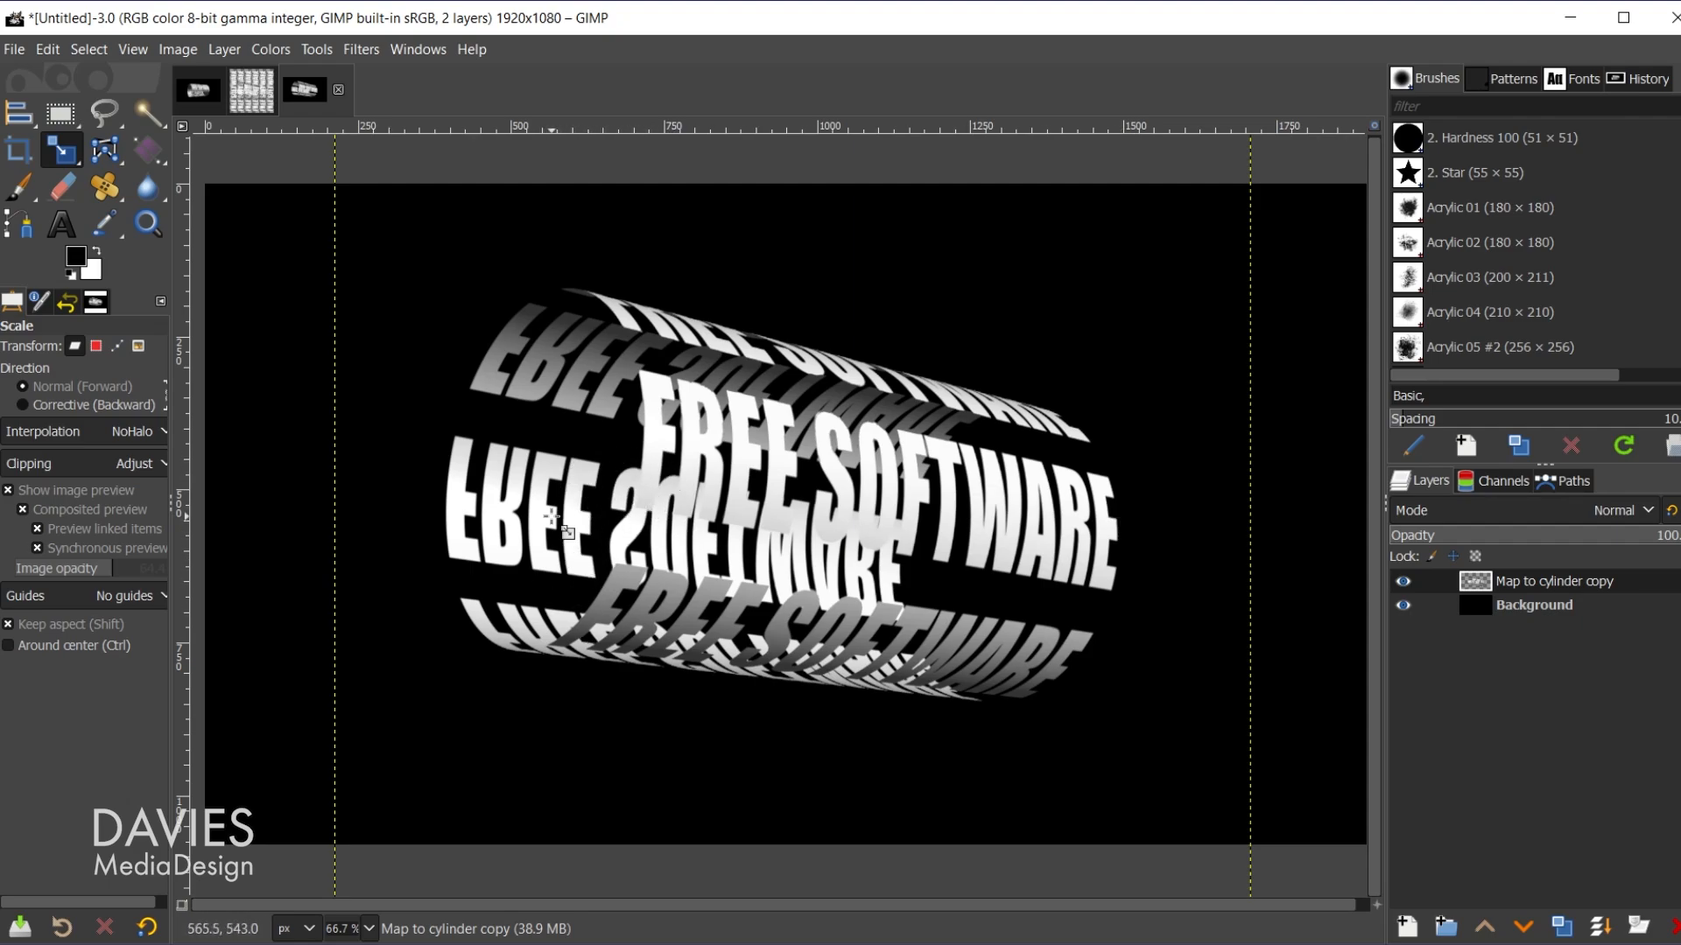
In the 1000 x 1000 px image, hide the Map to cylinder layer and fill the FREE SOFTWARE text with black using locked alpha.
left_click(252, 90)
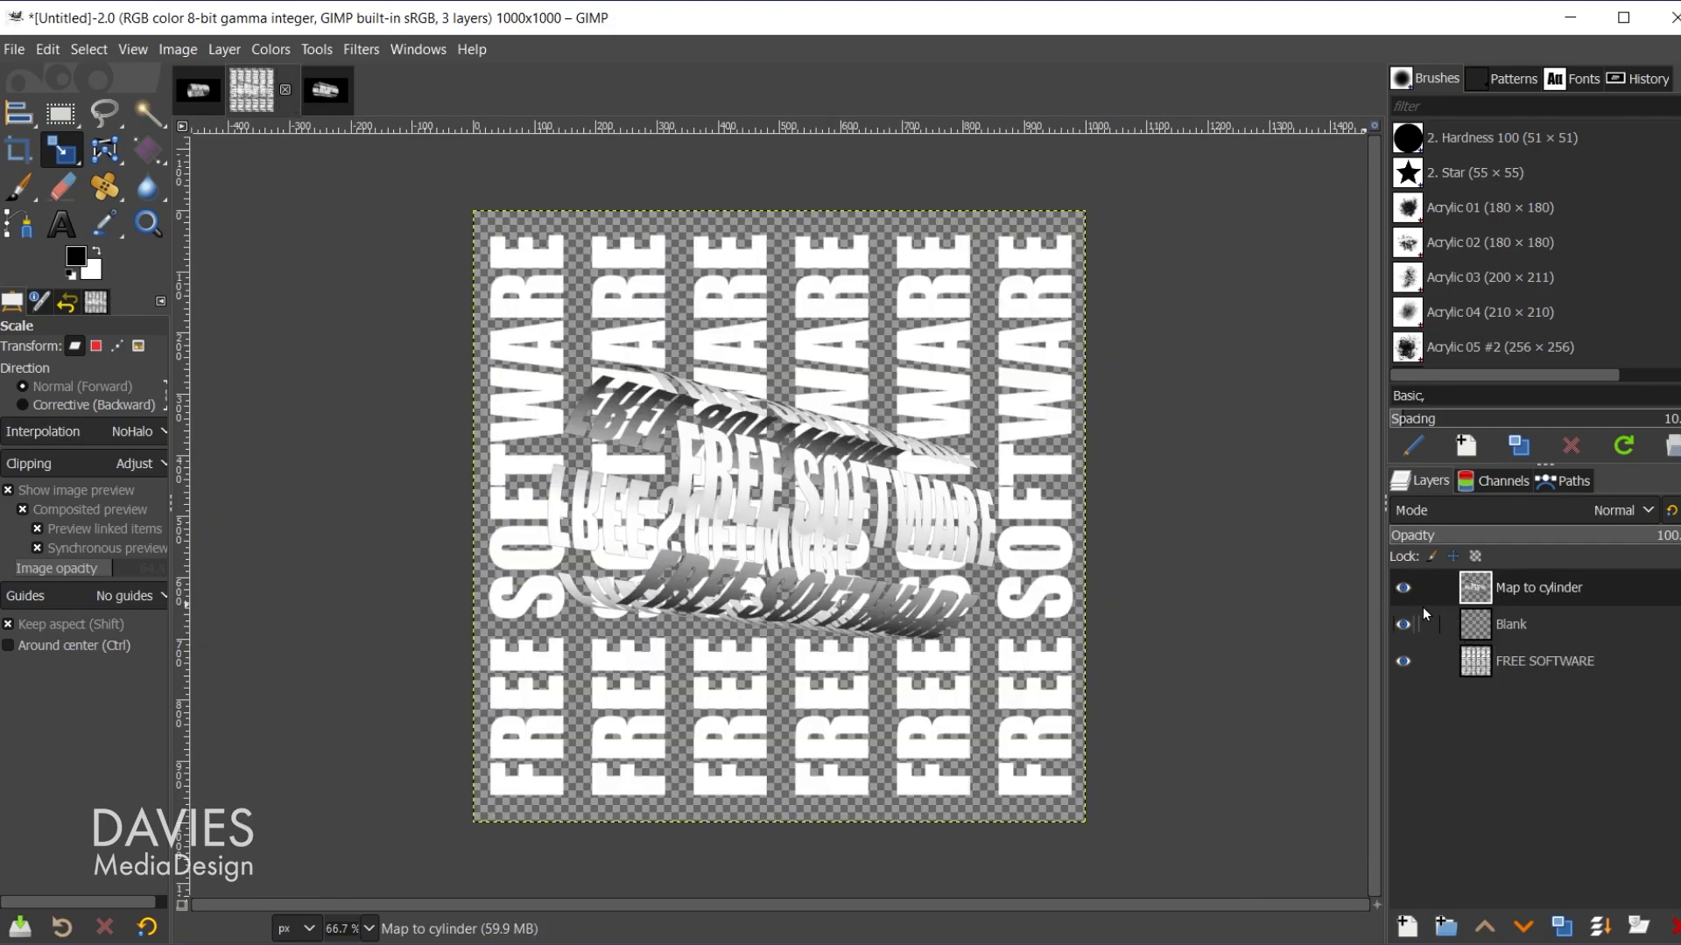
left_click(1404, 588)
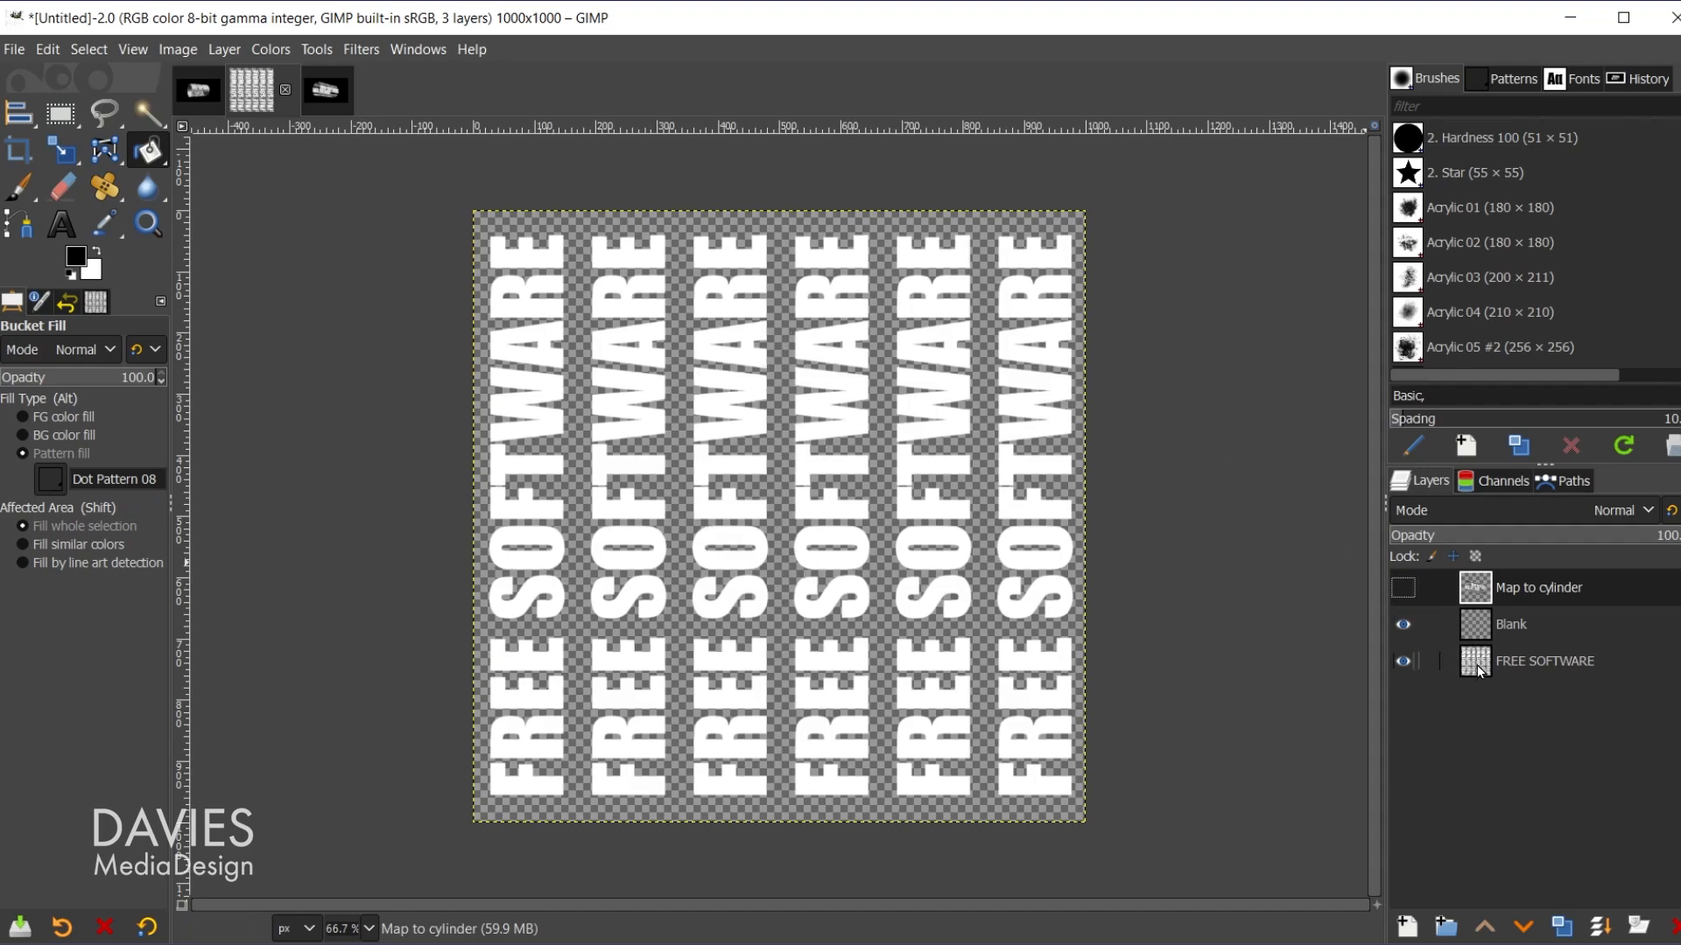
left_click(1527, 671)
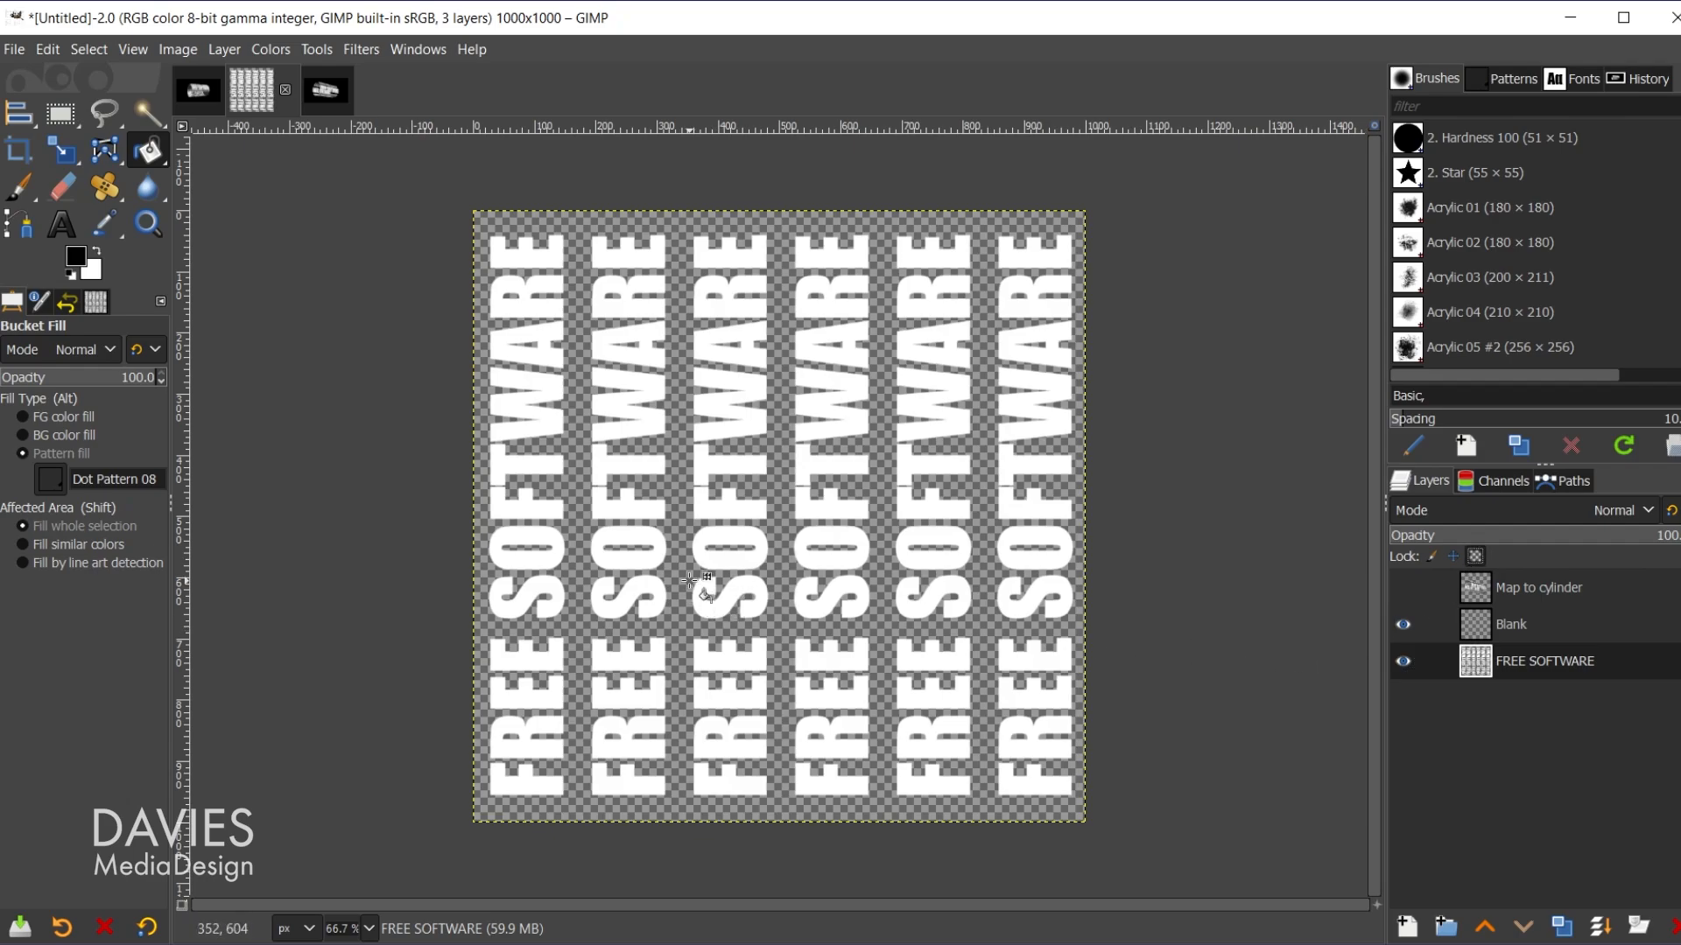
left_click_drag(70, 256, 834, 599)
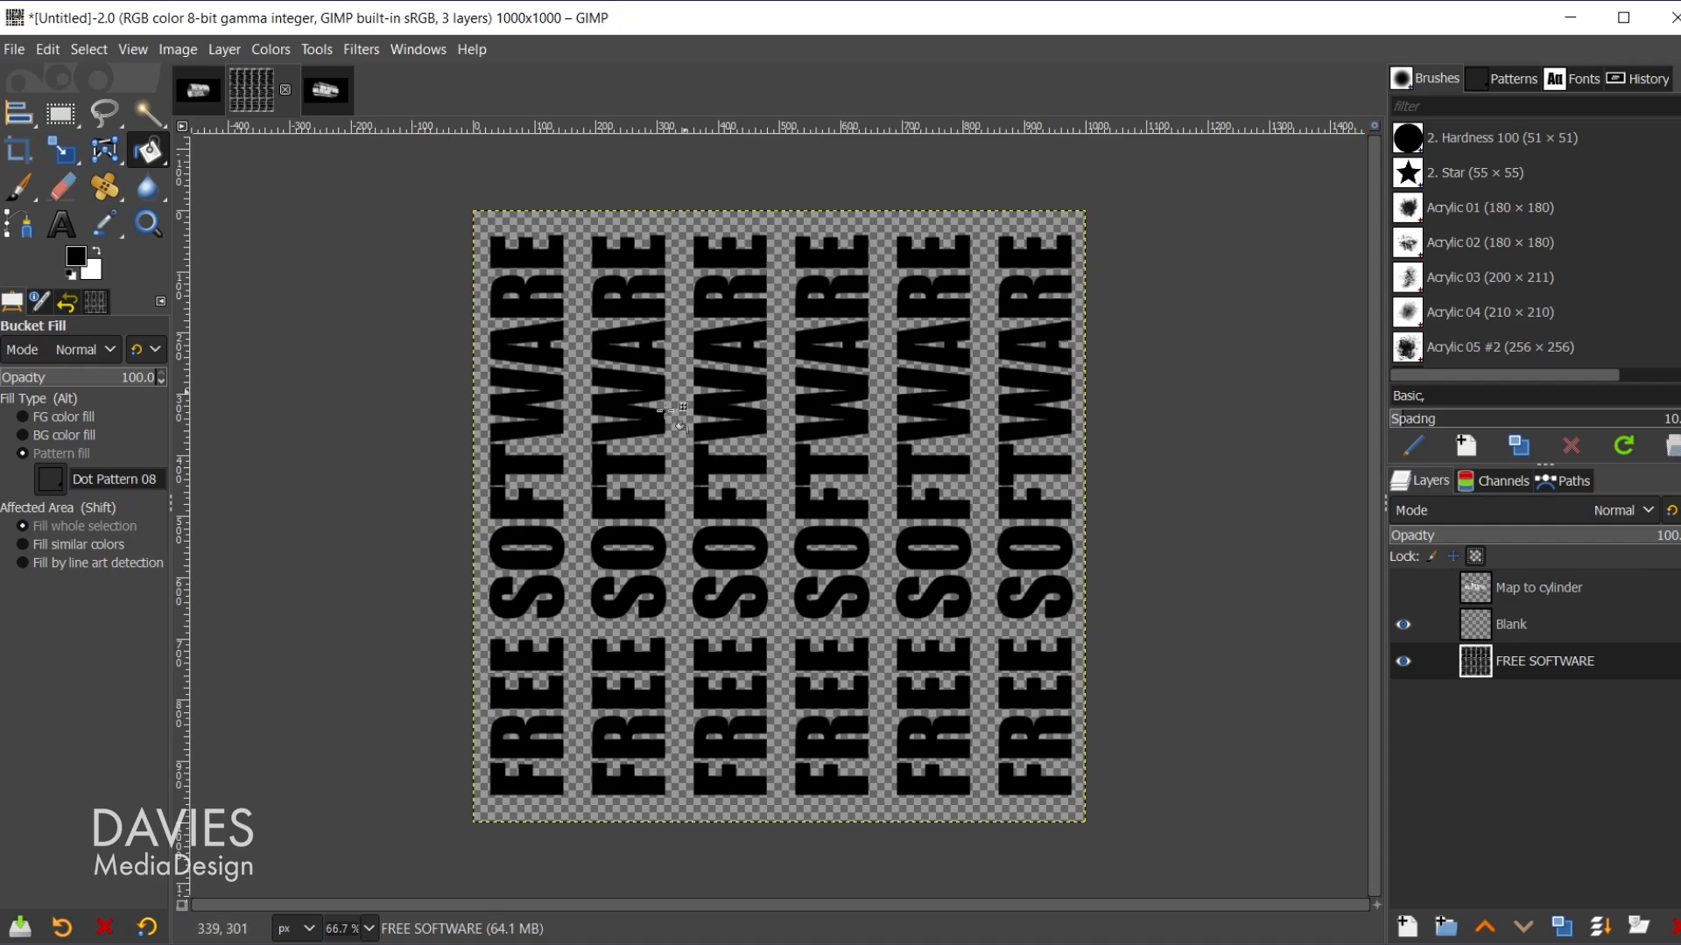
Draw a radial black-and-white gradient about 897 px long horizontally across the FREE SOFTWARE text, white at the first line and black at the last.
key("g")
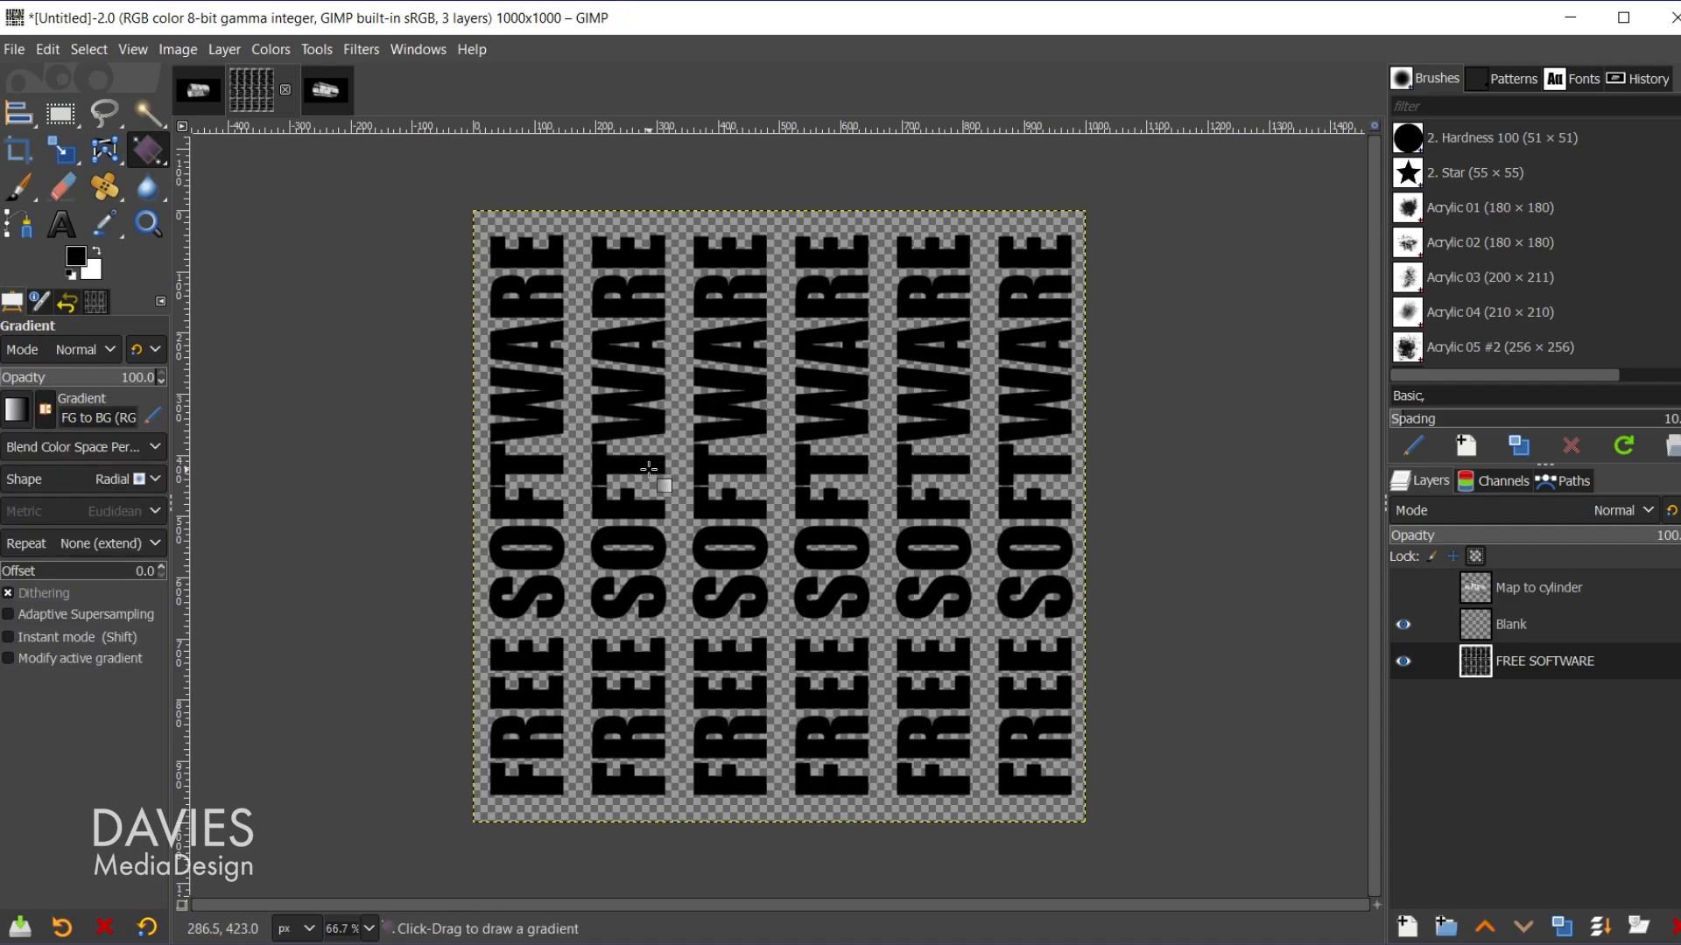
left_click_drag(520, 507, 1068, 512)
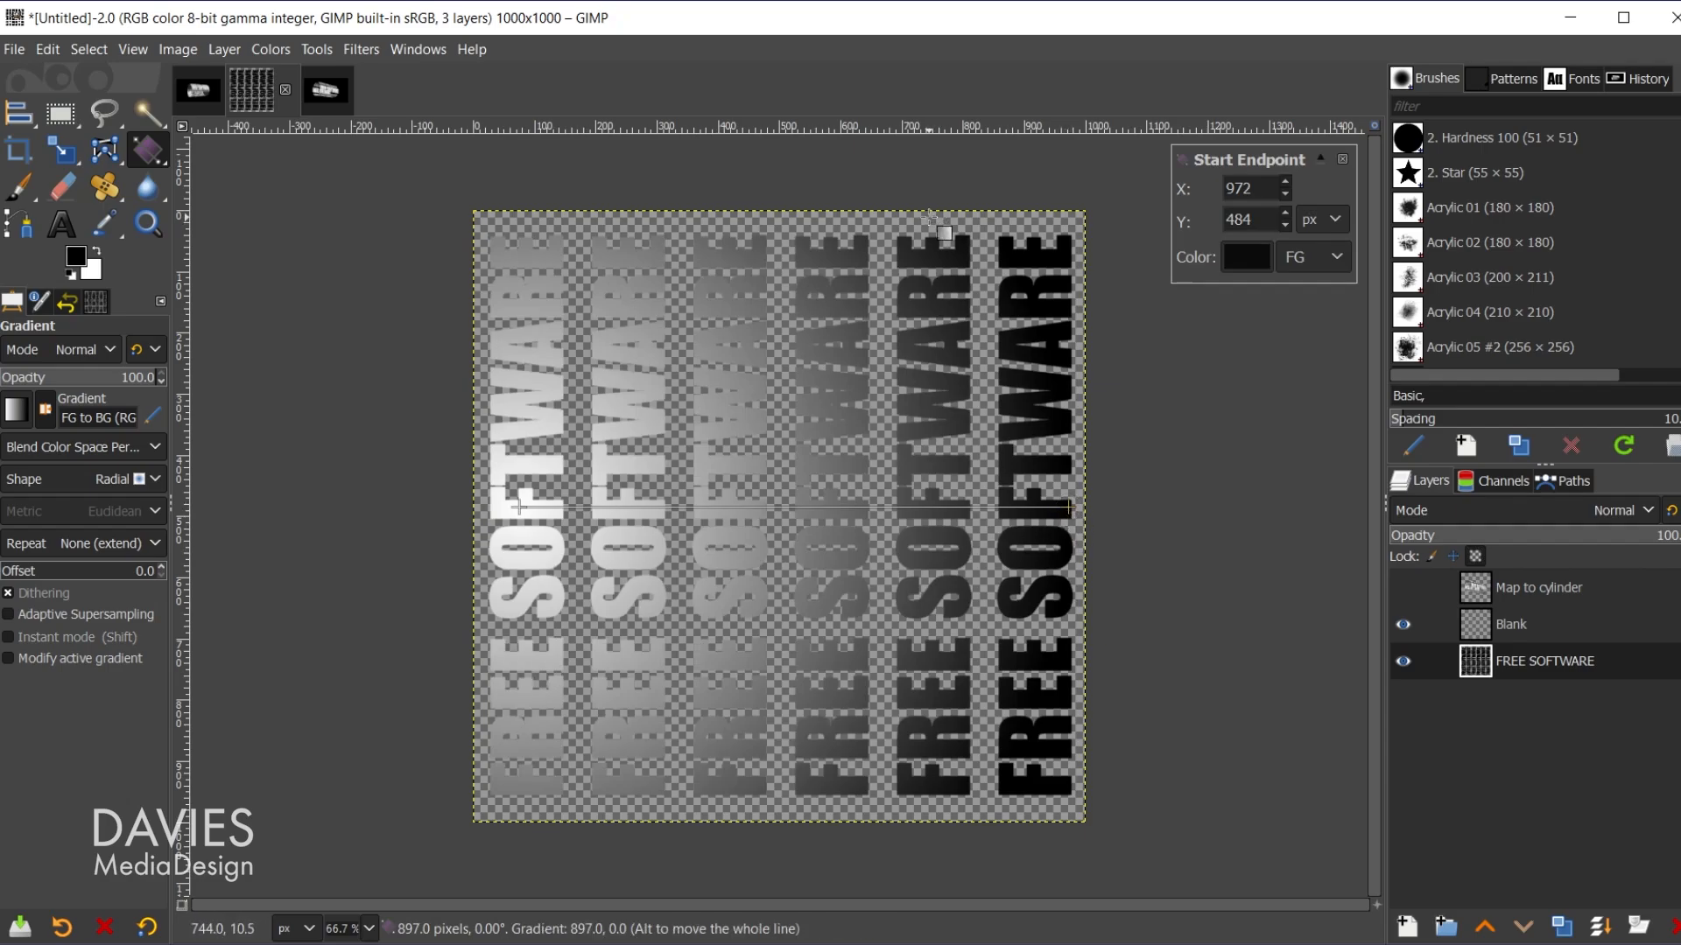